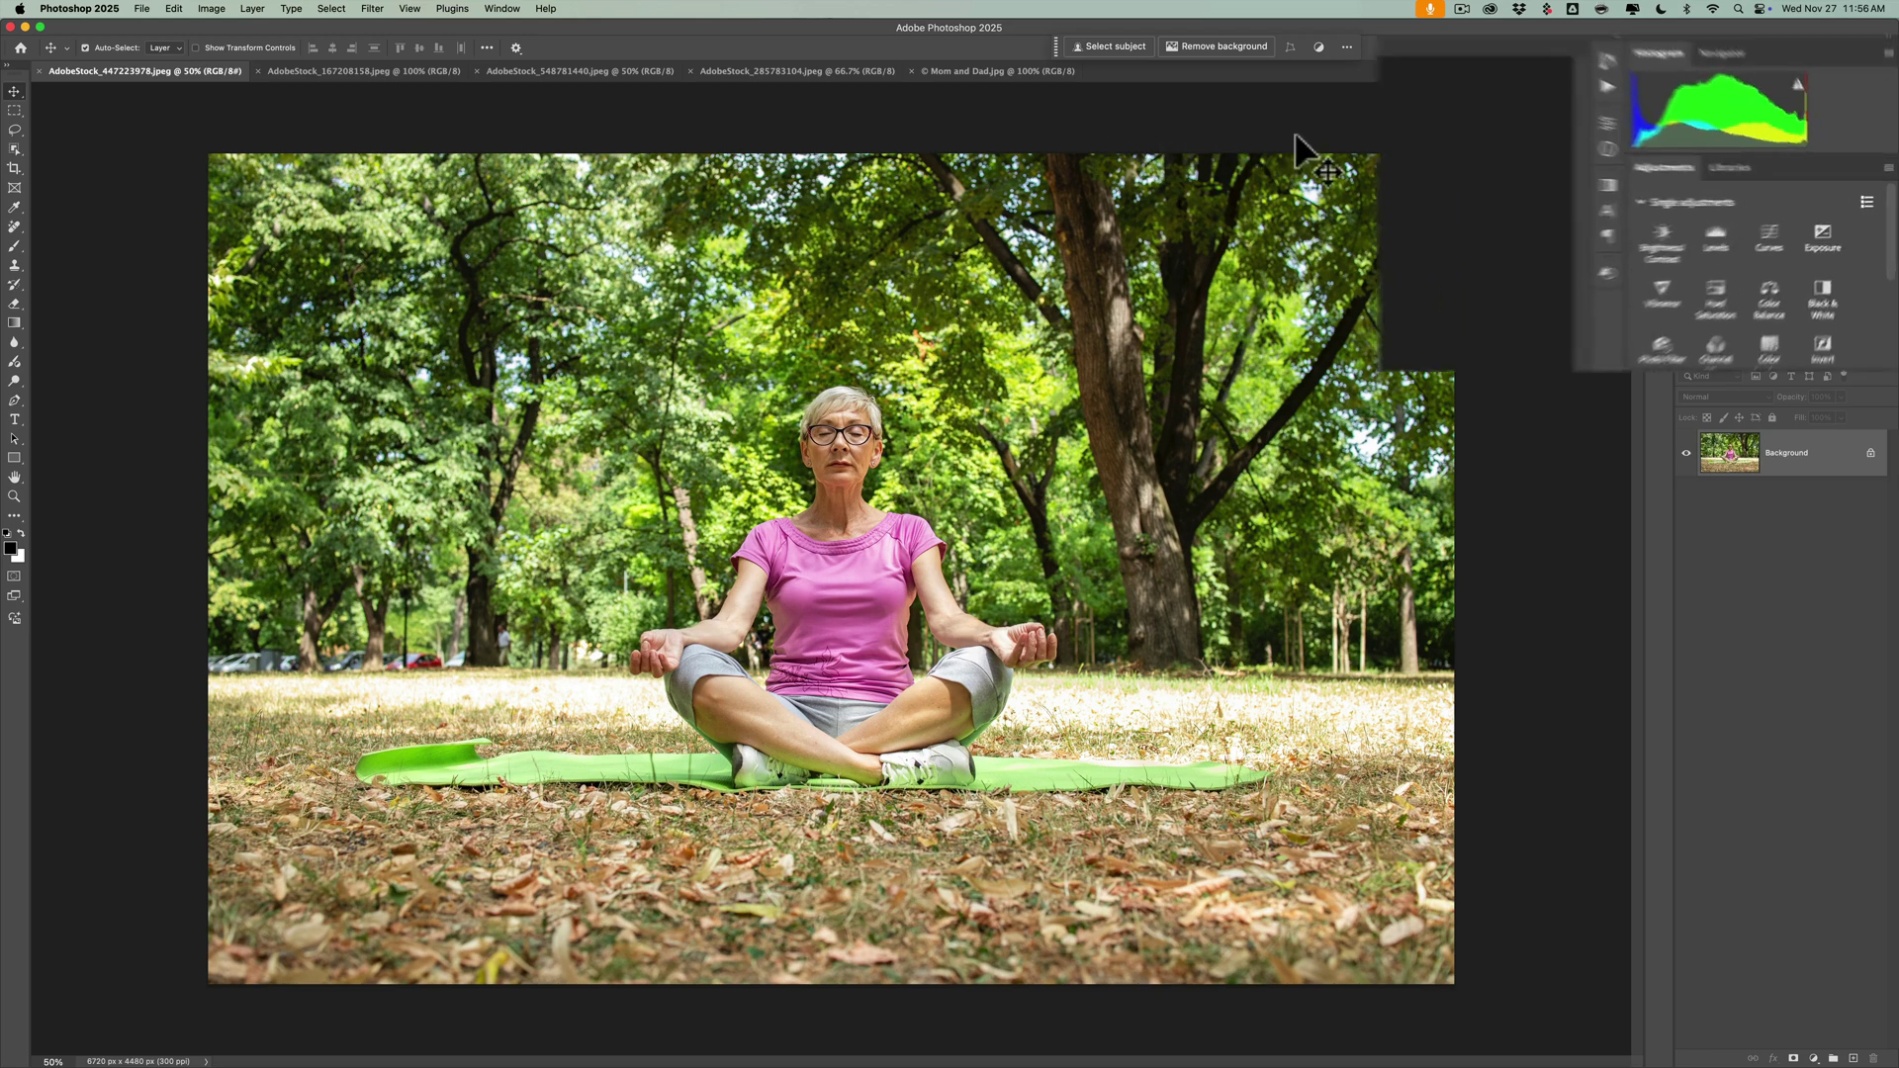
Show the Actions panel through Window > Actions
left_click(1416, 87)
left_click(1416, 87)
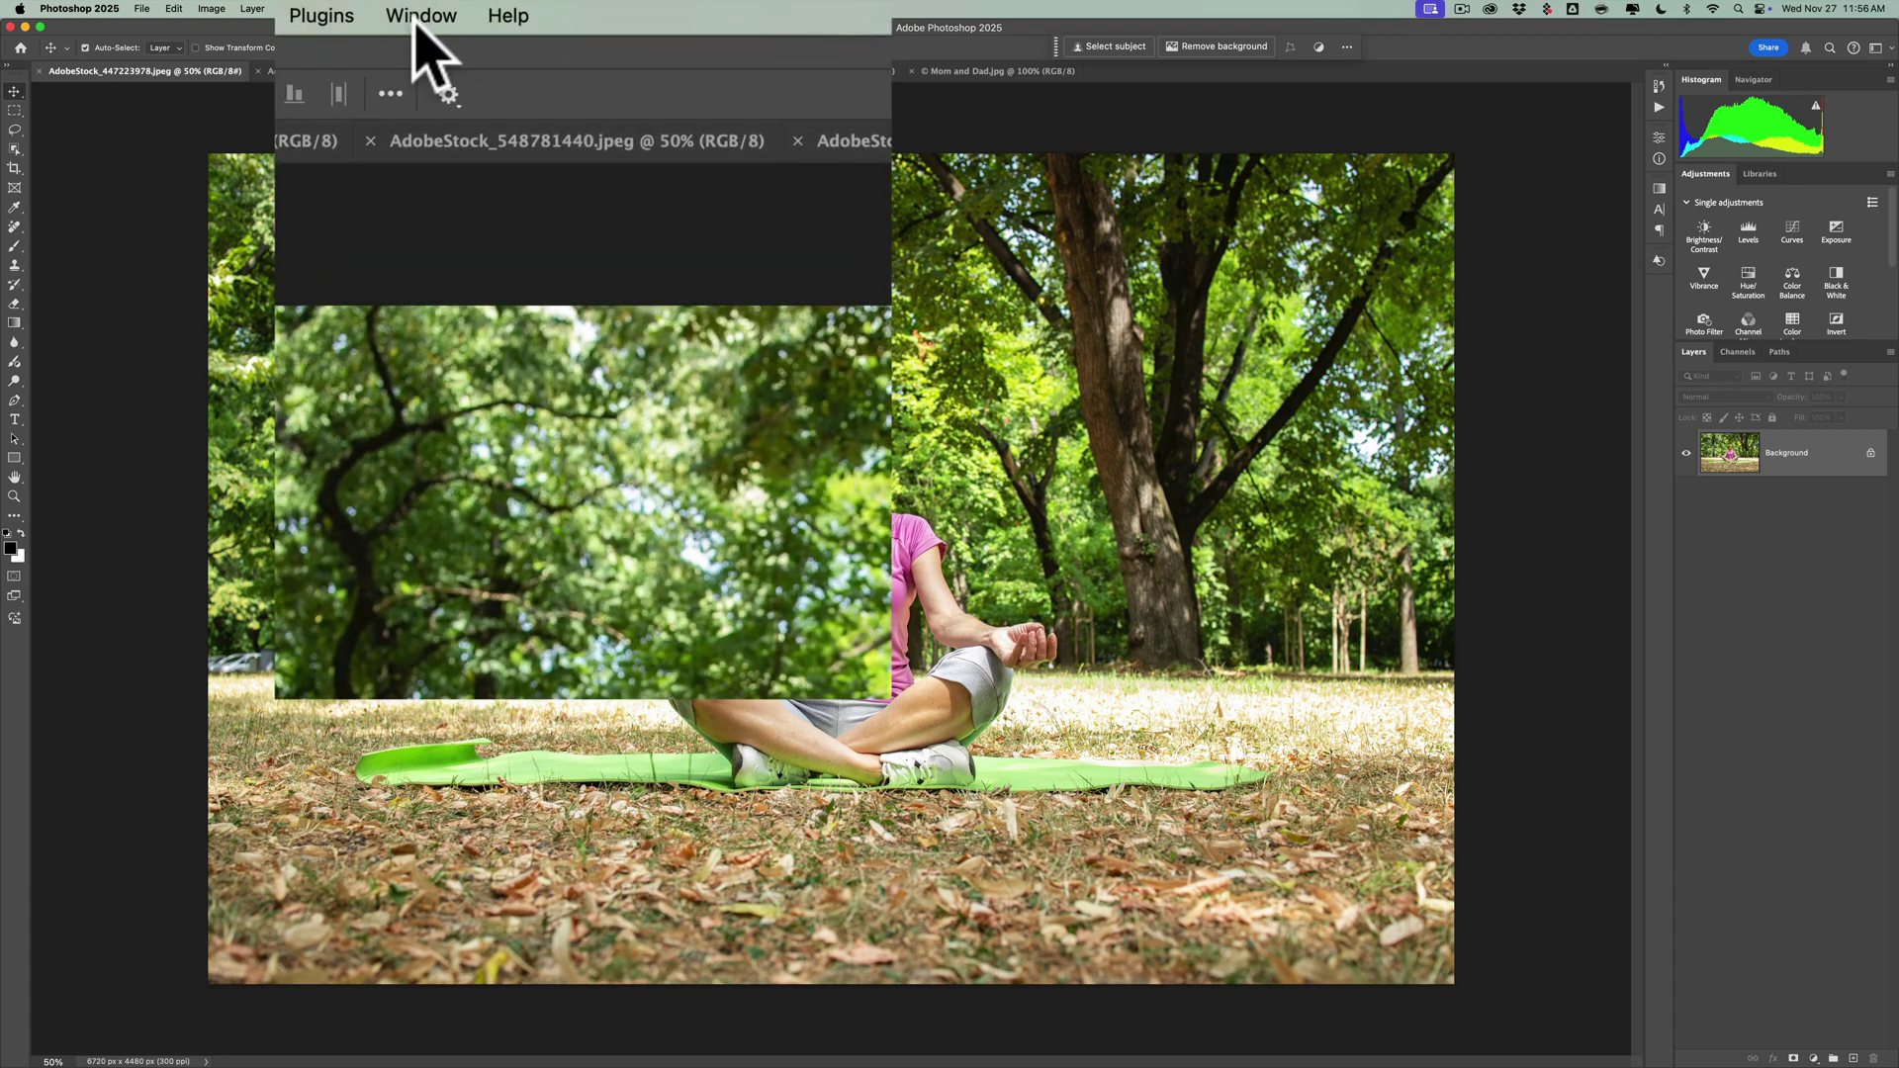
left_click(502, 8)
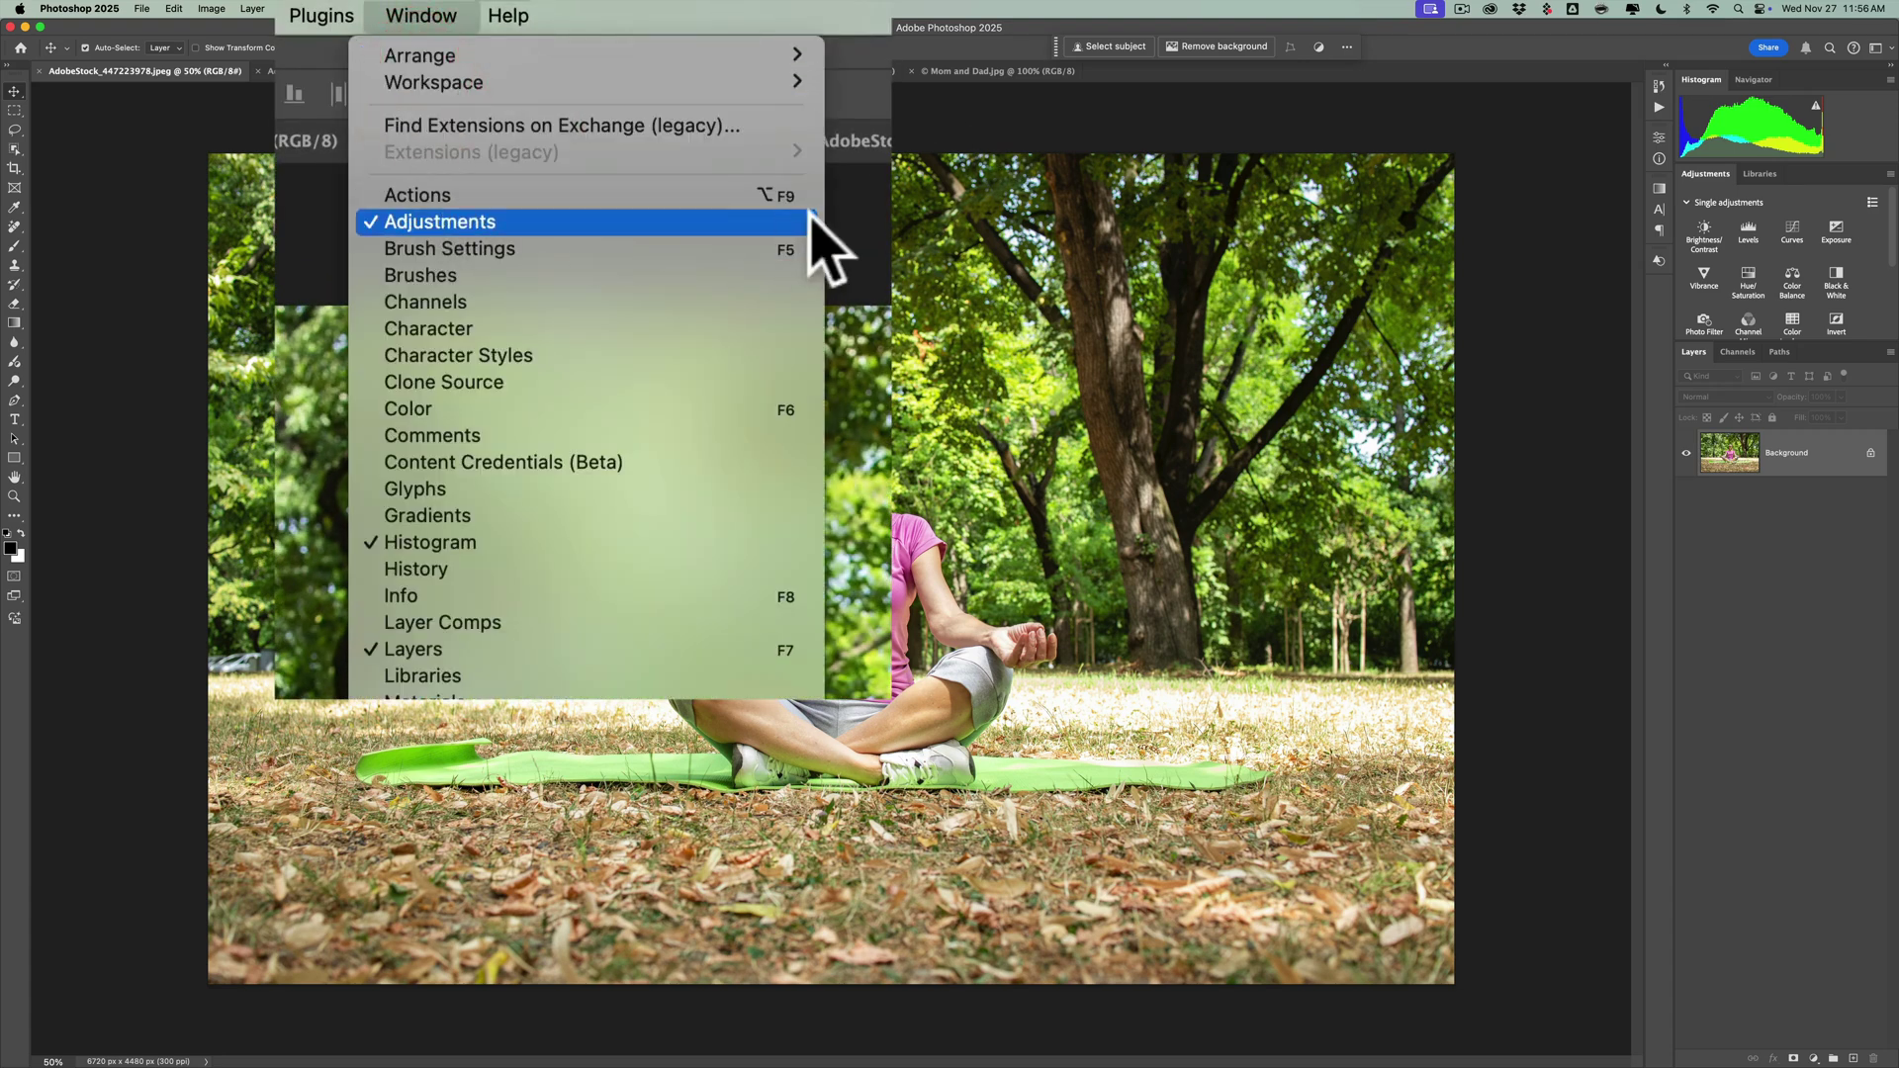
left_click(835, 110)
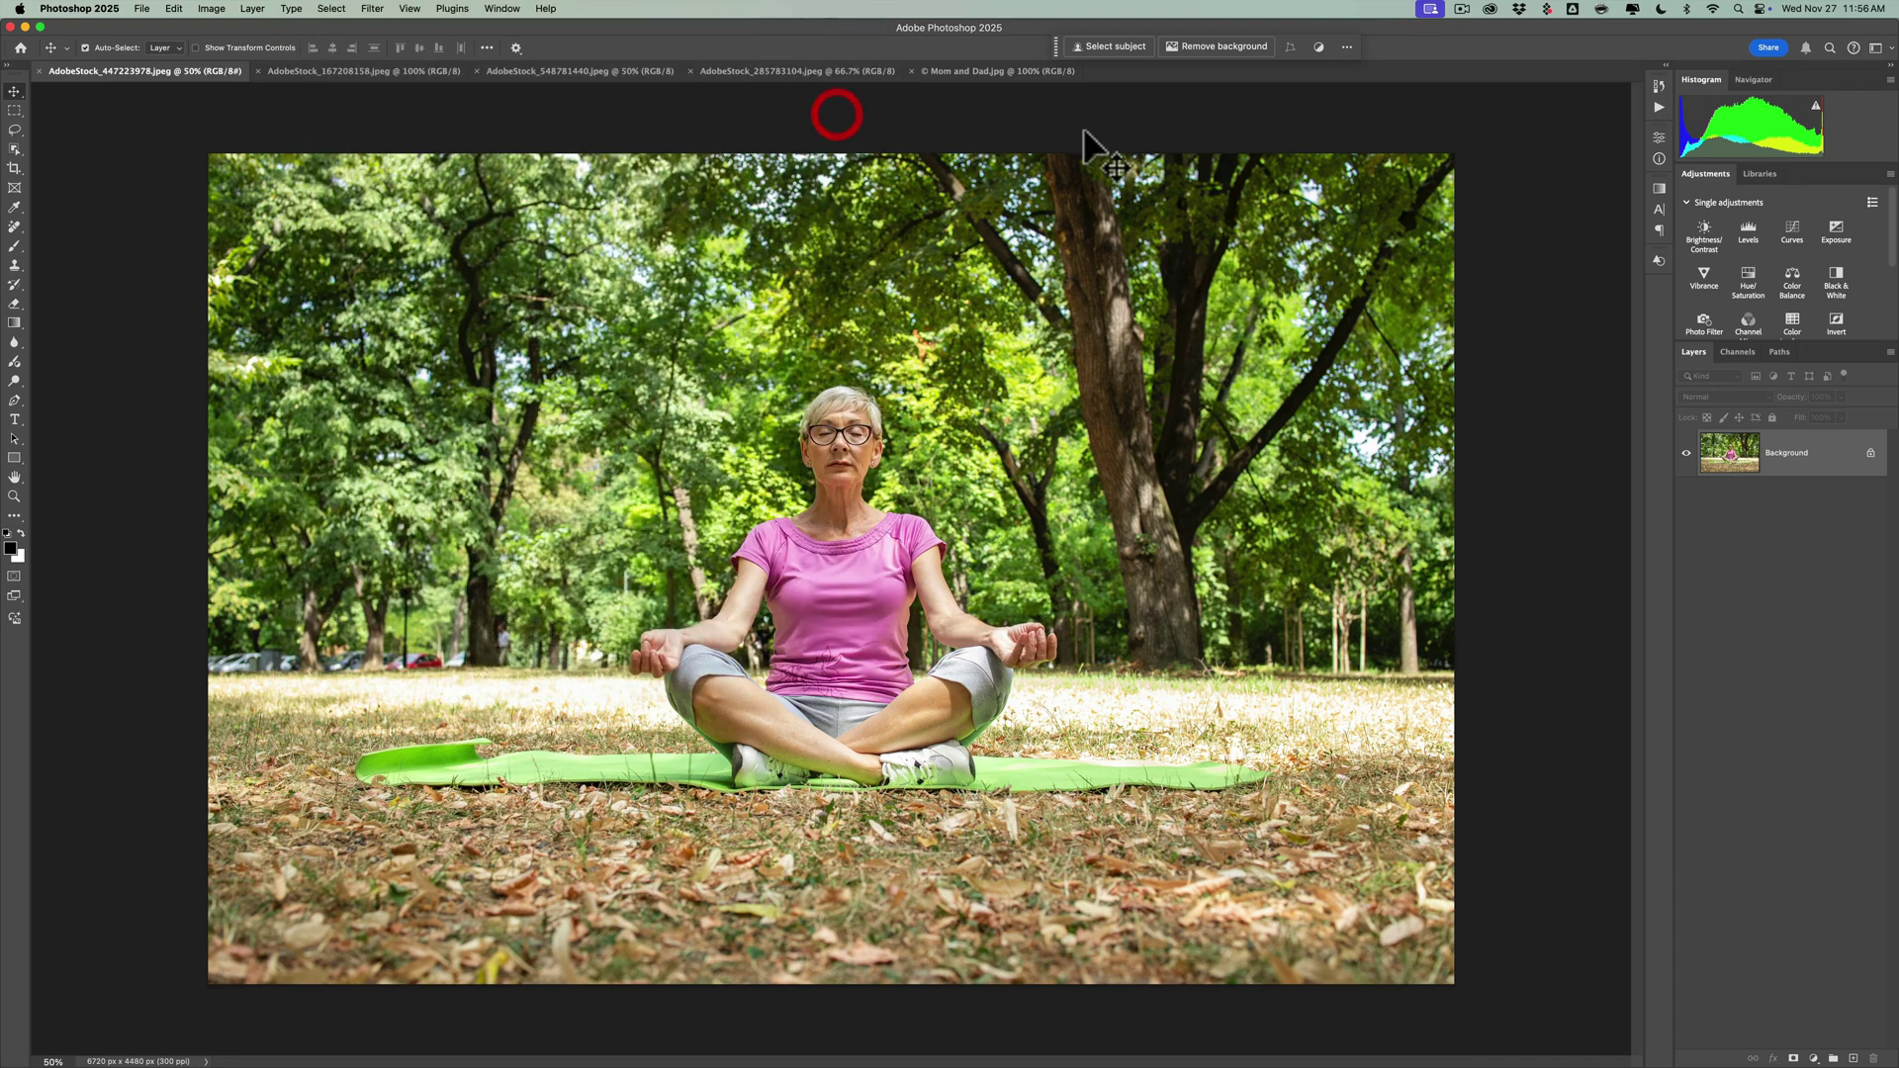
left_click(1660, 107)
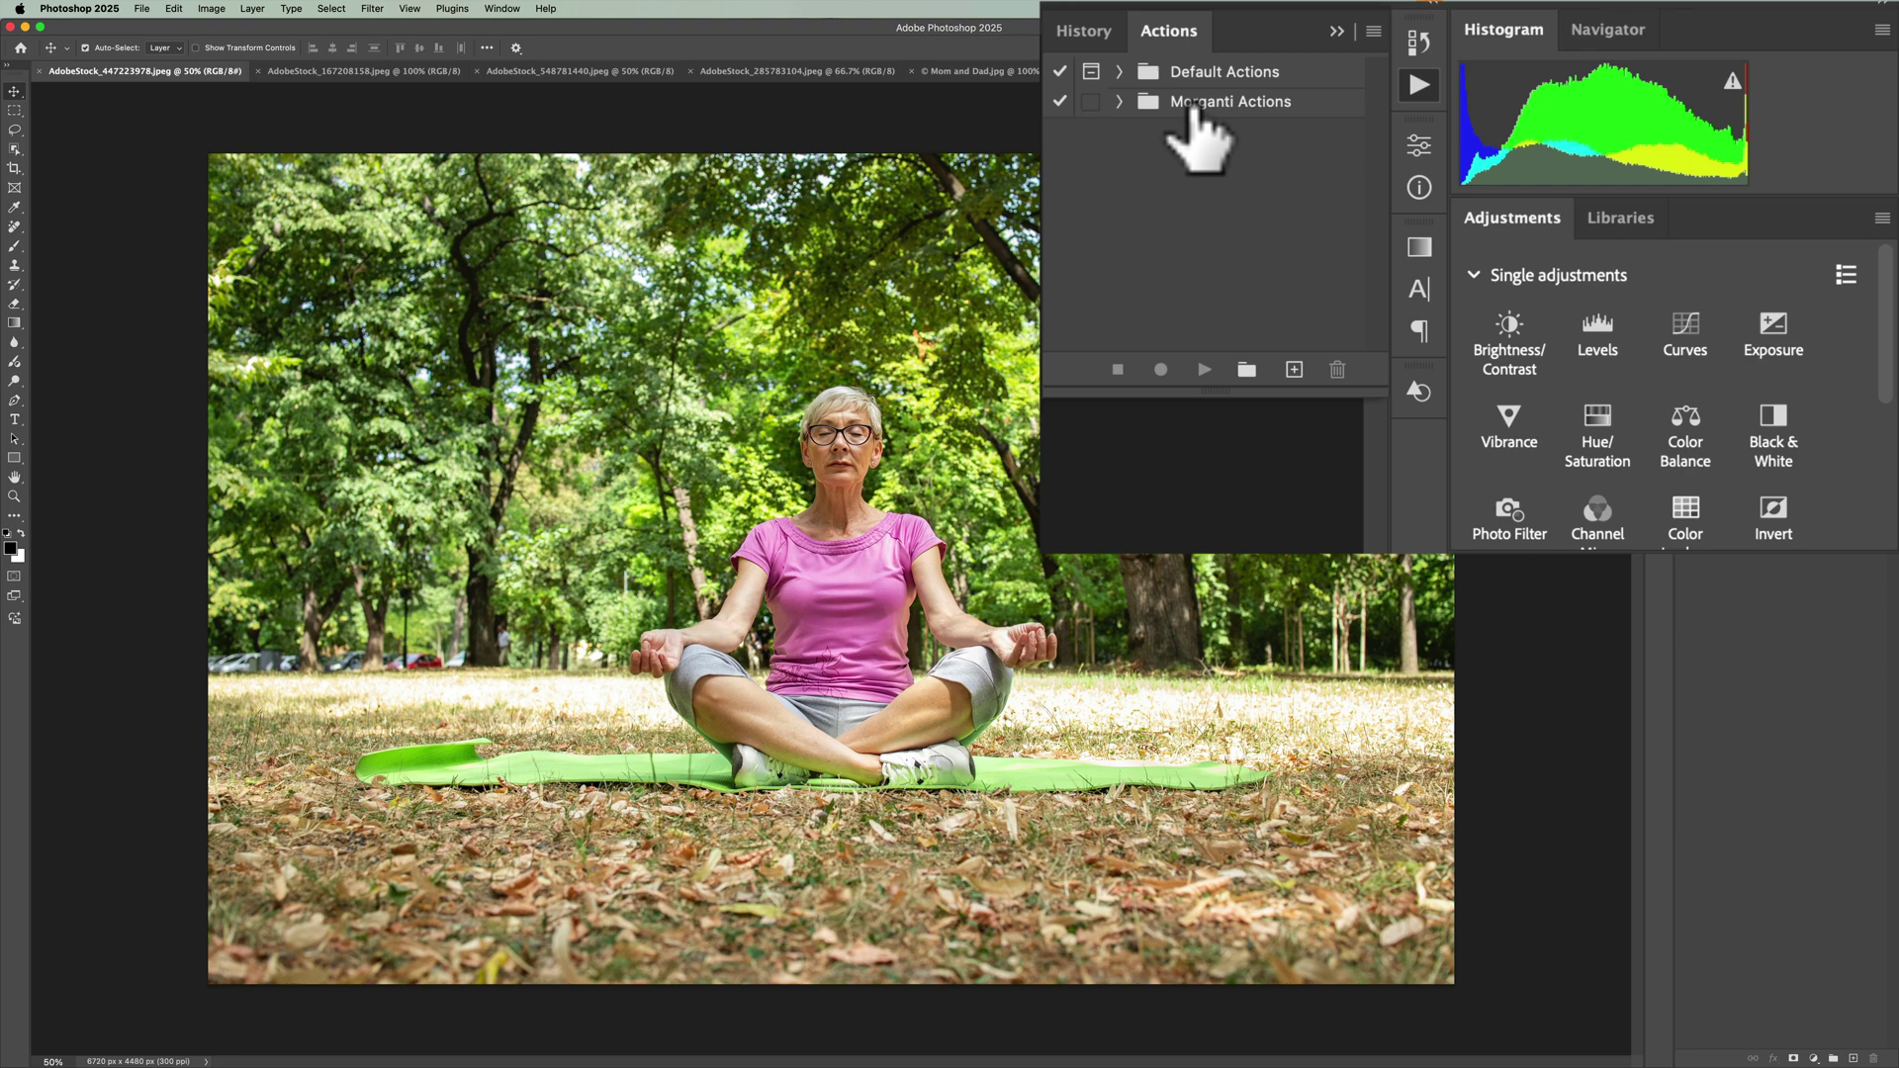
Expand and collapse the Morganti Actions and Default Actions sets to browse their actions
left_click(1118, 101)
left_click(1117, 101)
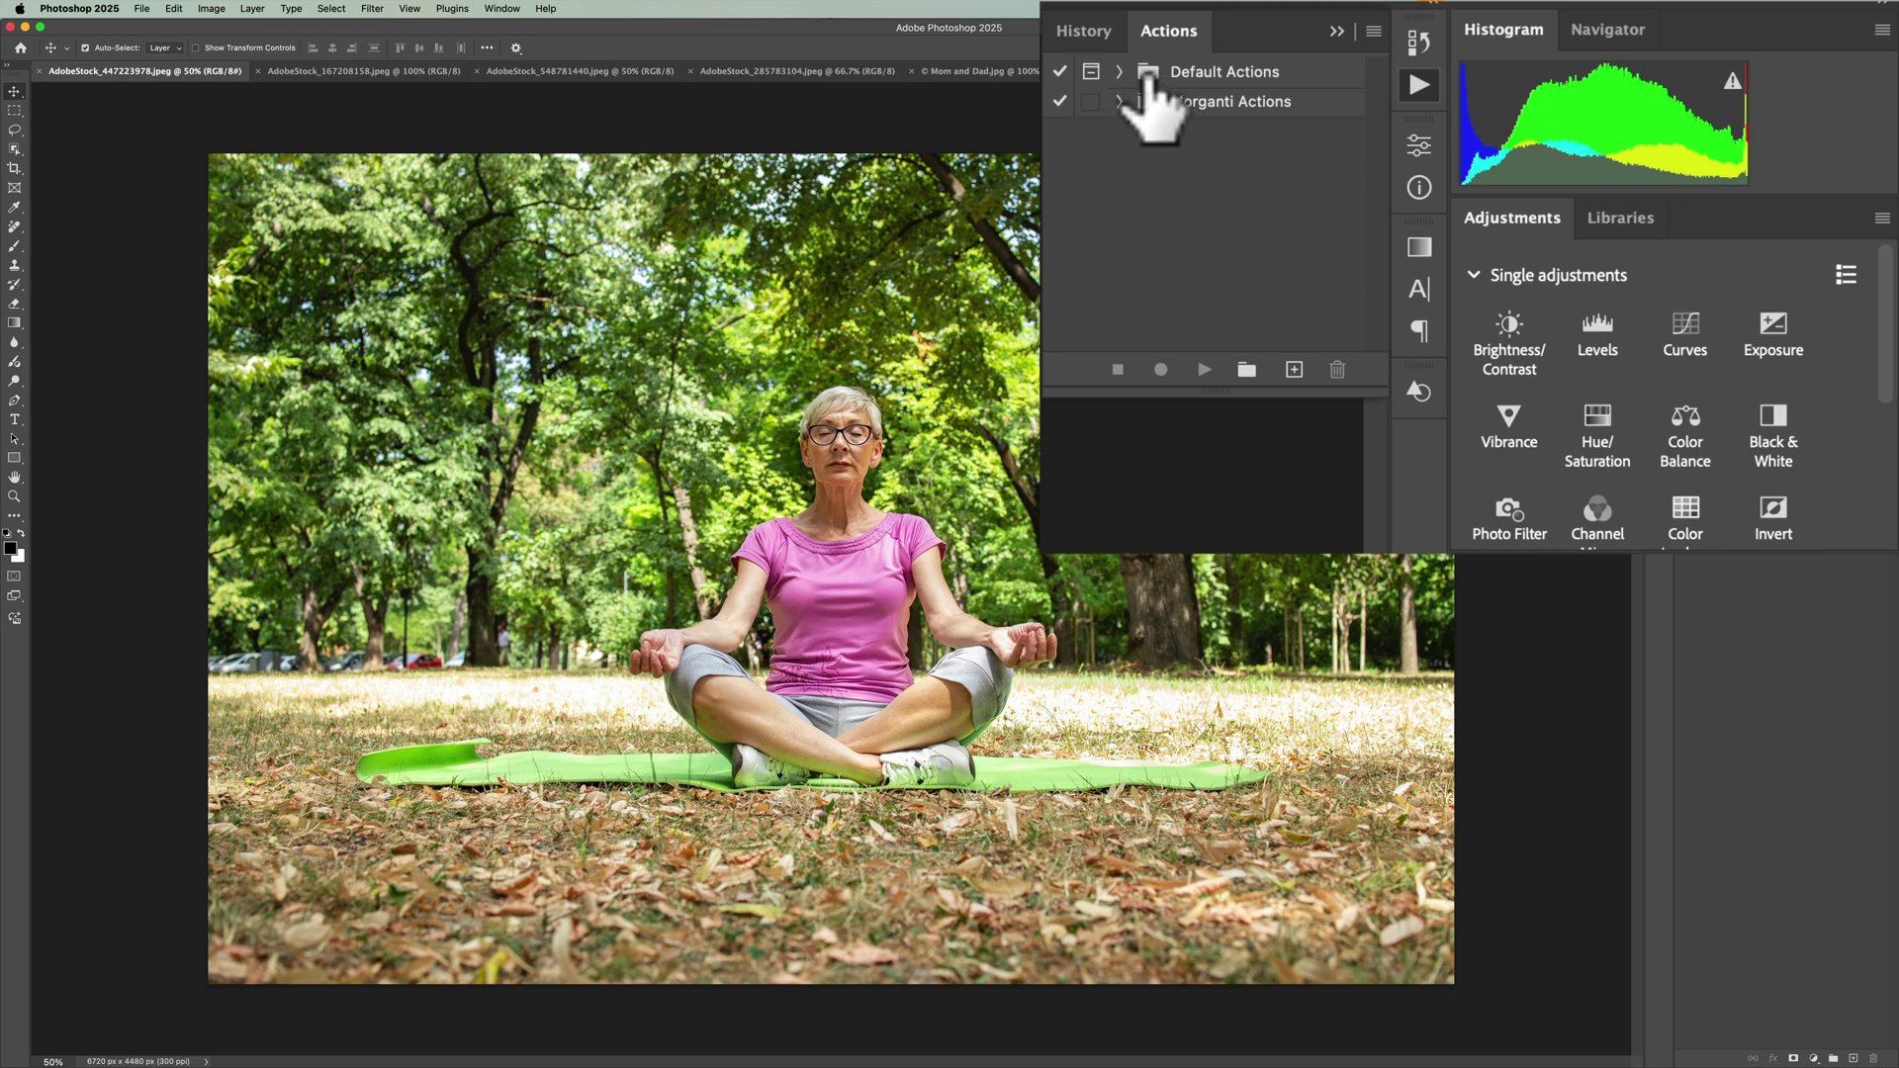
left_click(1119, 71)
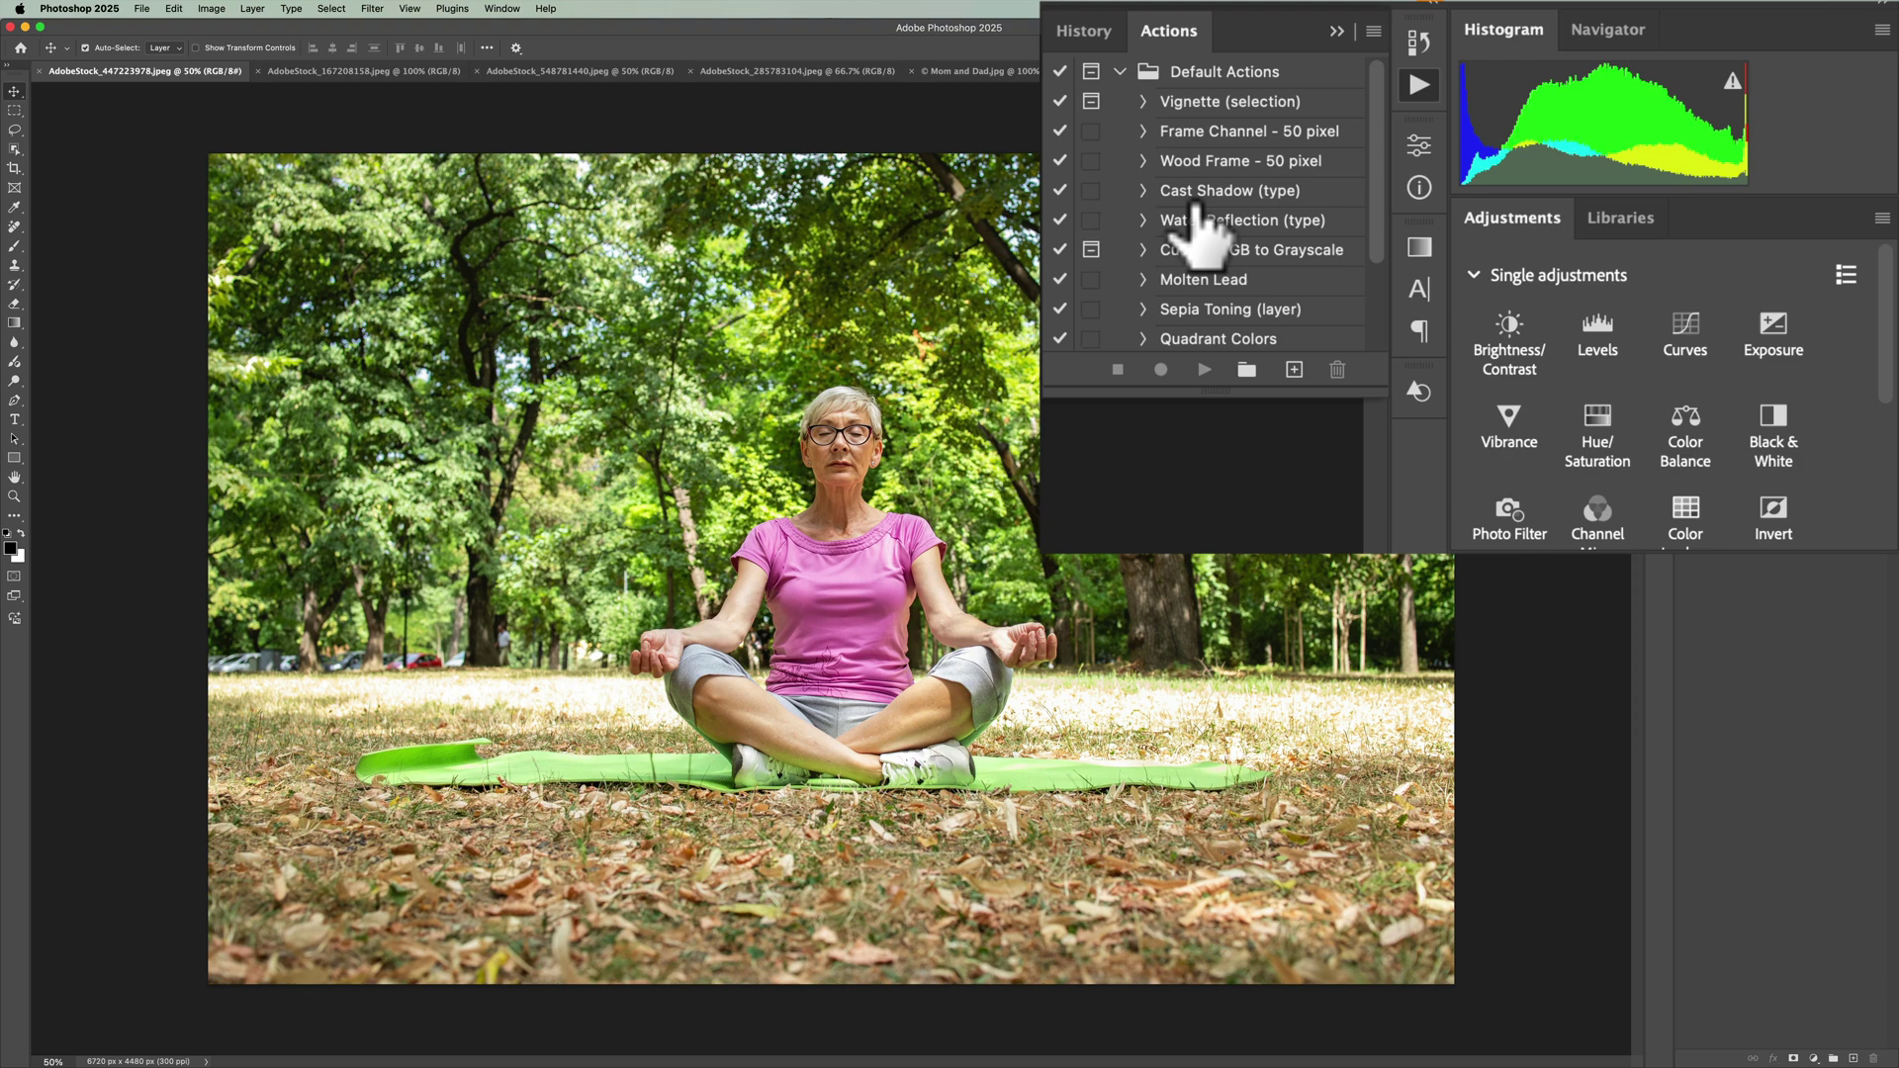
scroll(1199, 230, "down", 4)
scroll(1199, 230, "up", 4)
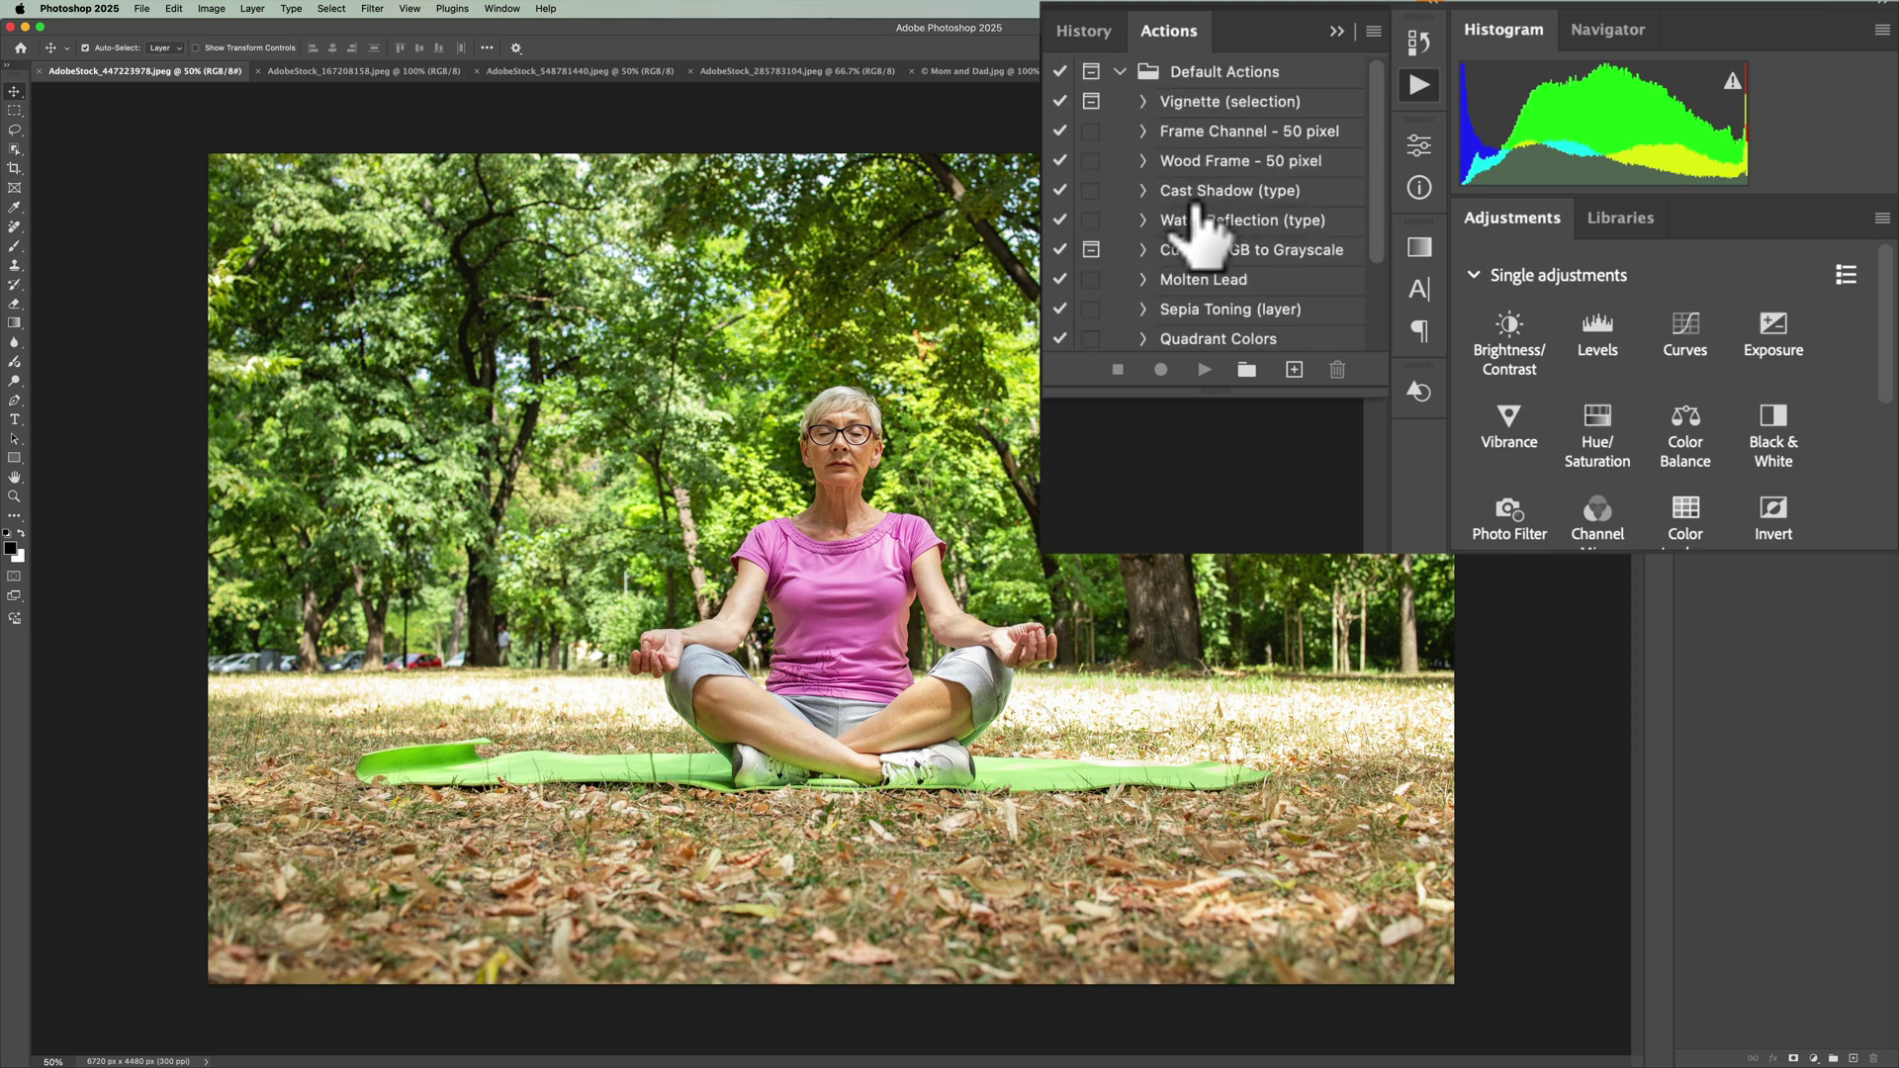
left_click(1121, 71)
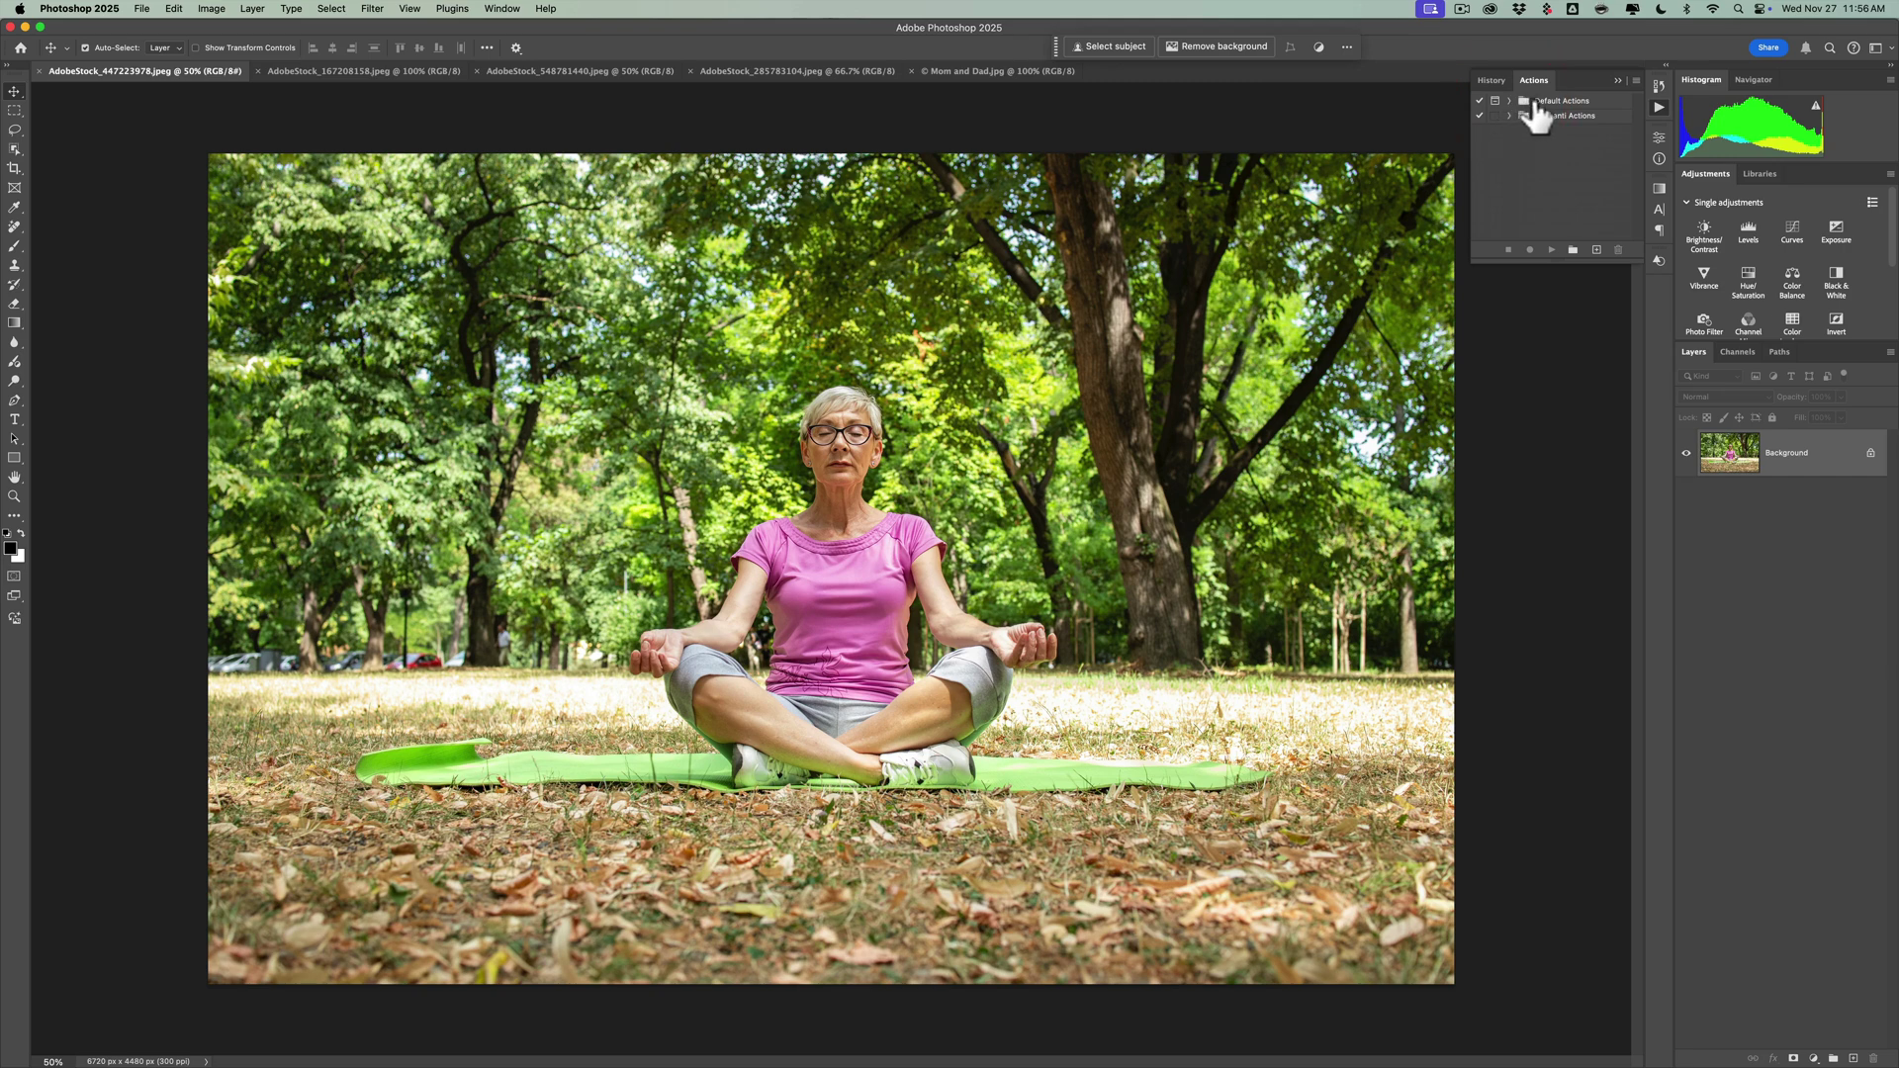
Collapse the Actions panel and duplicate the park photo's Background layer as Layer 1 with Cmd+J
left_click(1614, 80)
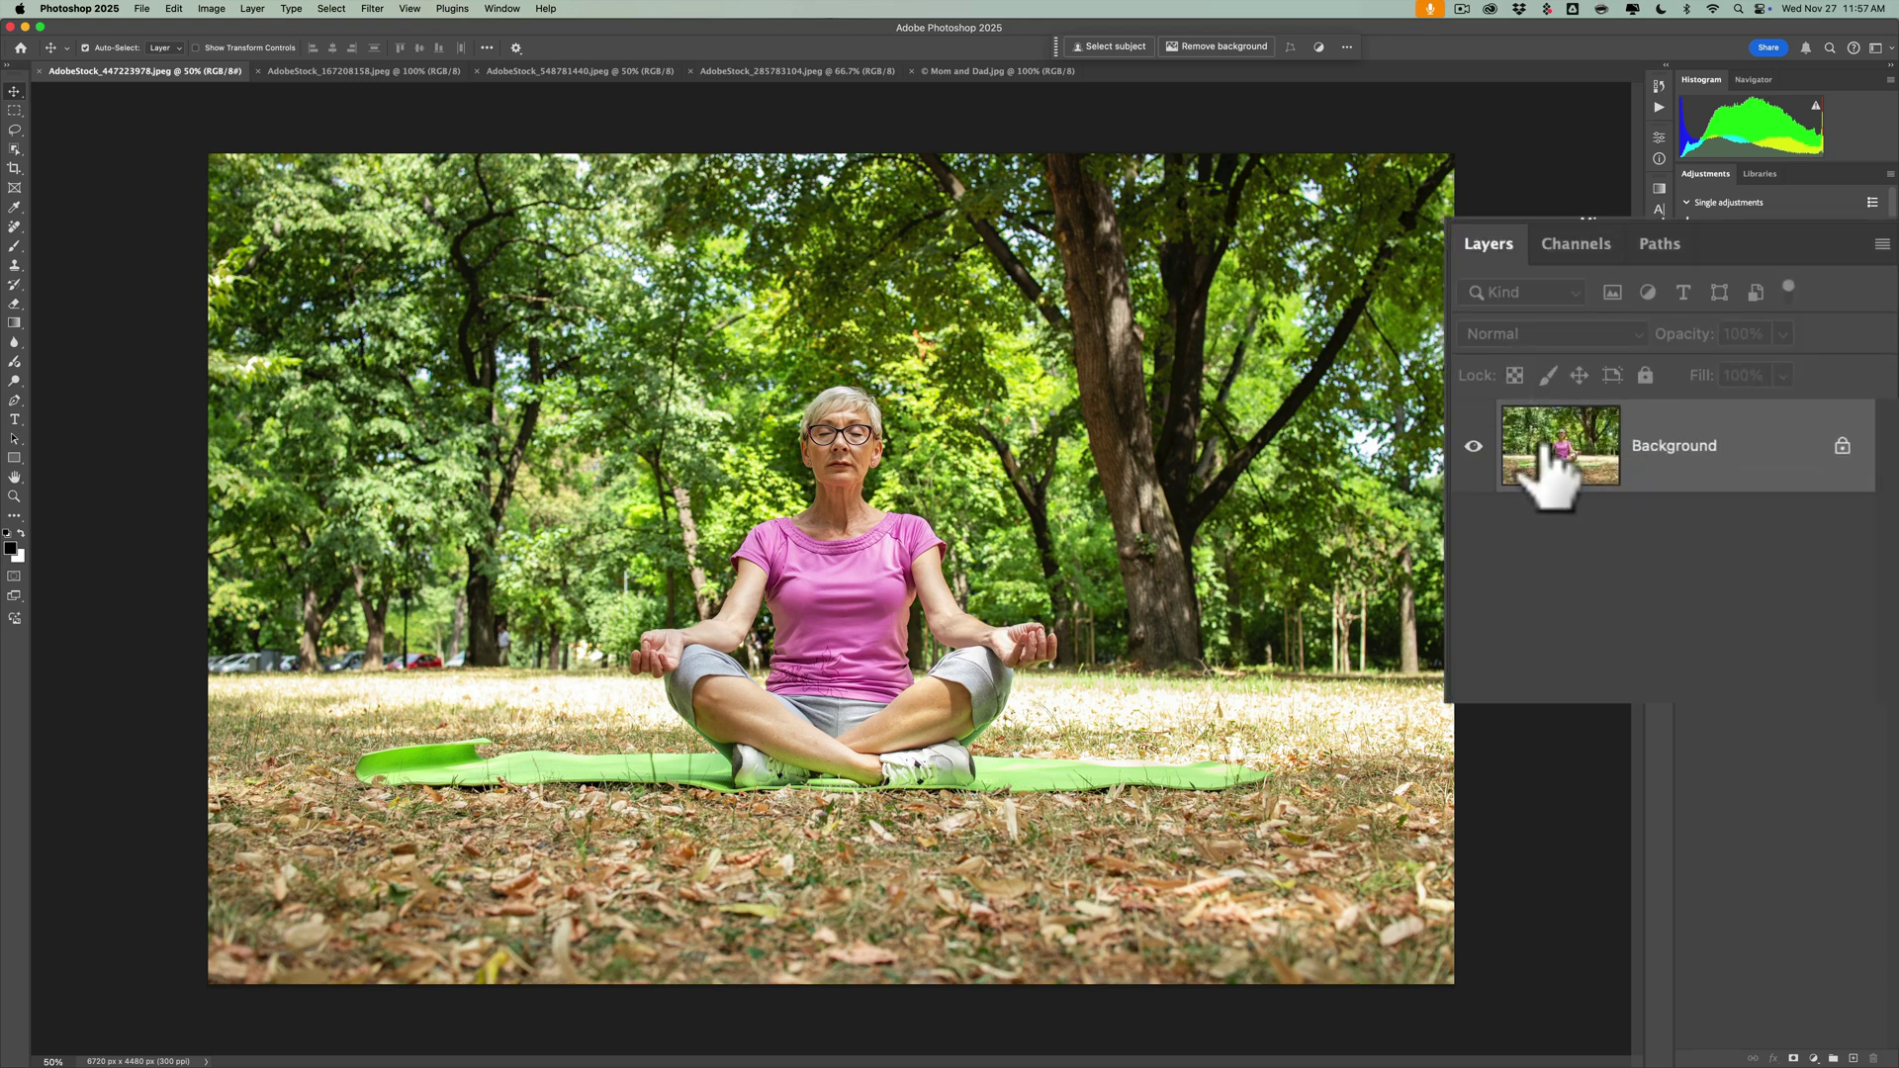
key("super")
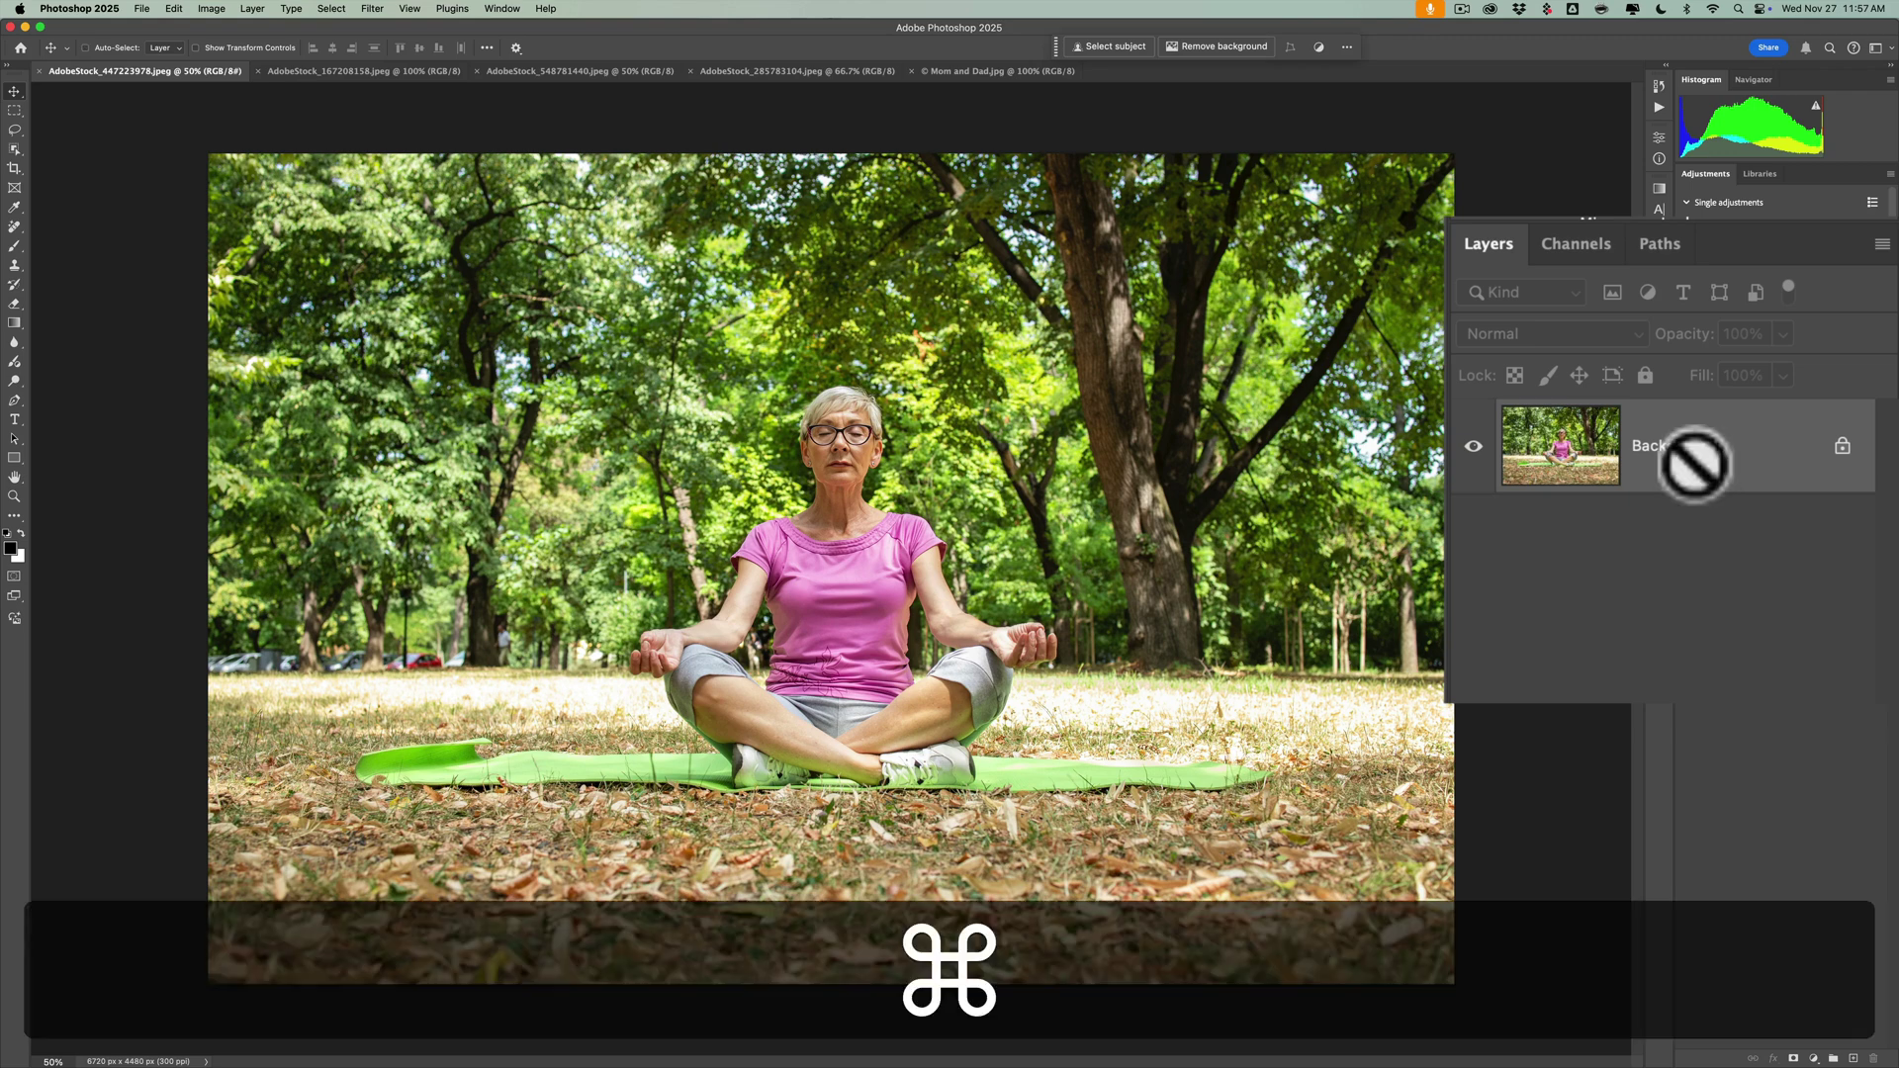
key("super+j")
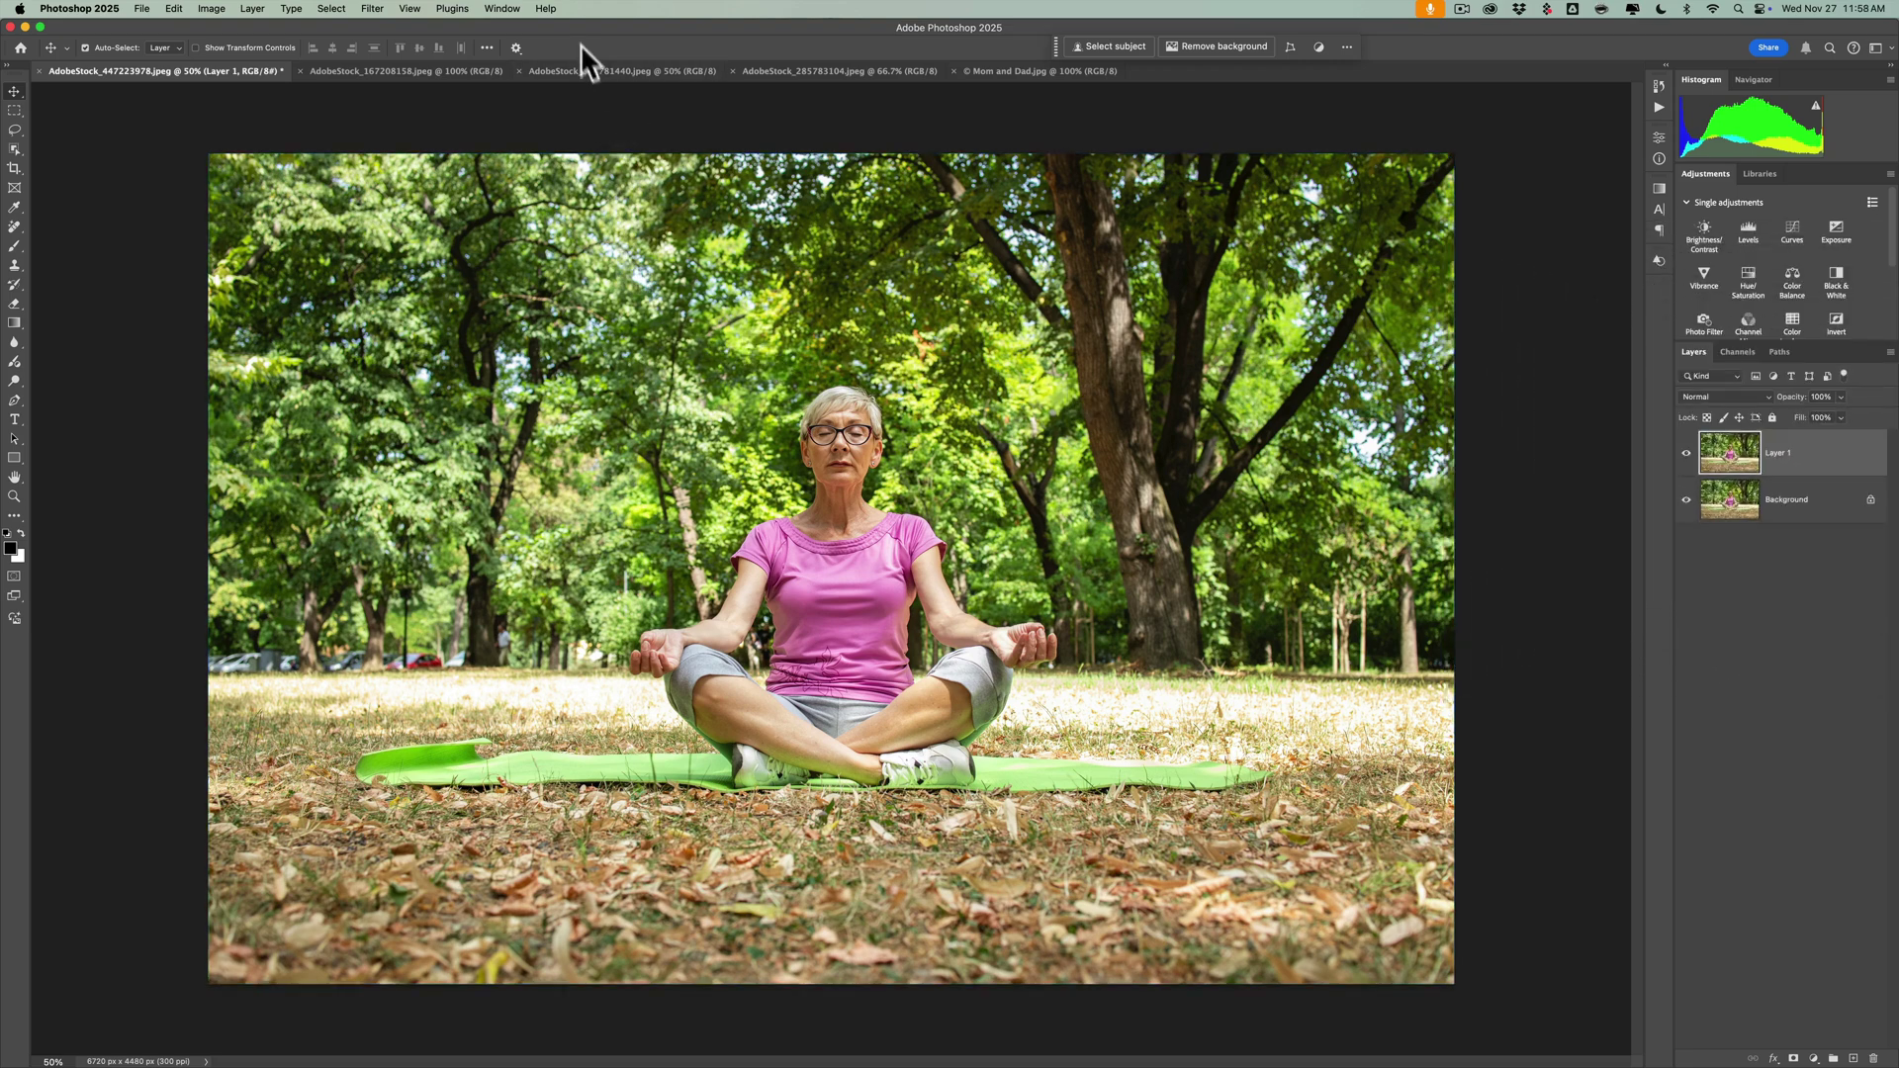
Run the Blur background quick action from Help > Photoshop Help's Quick actions list
left_click(444, 14)
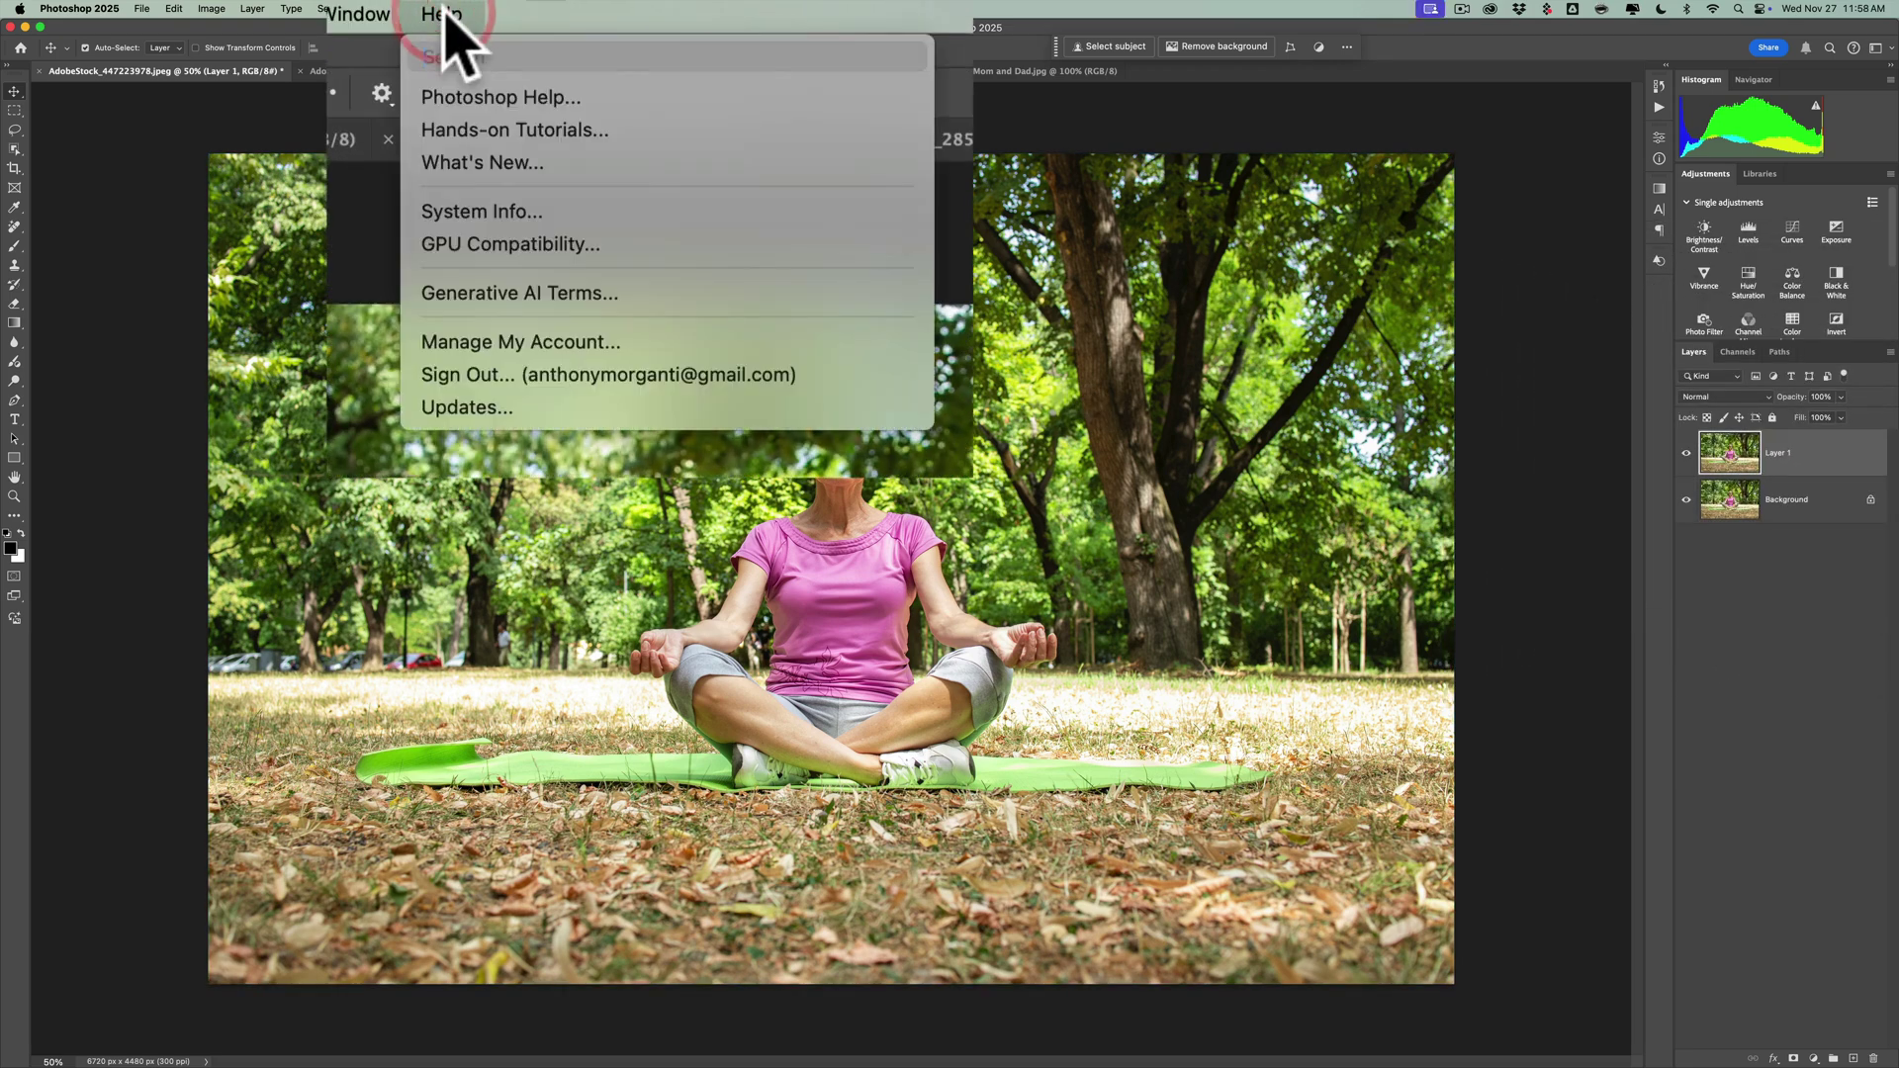
left_click(478, 94)
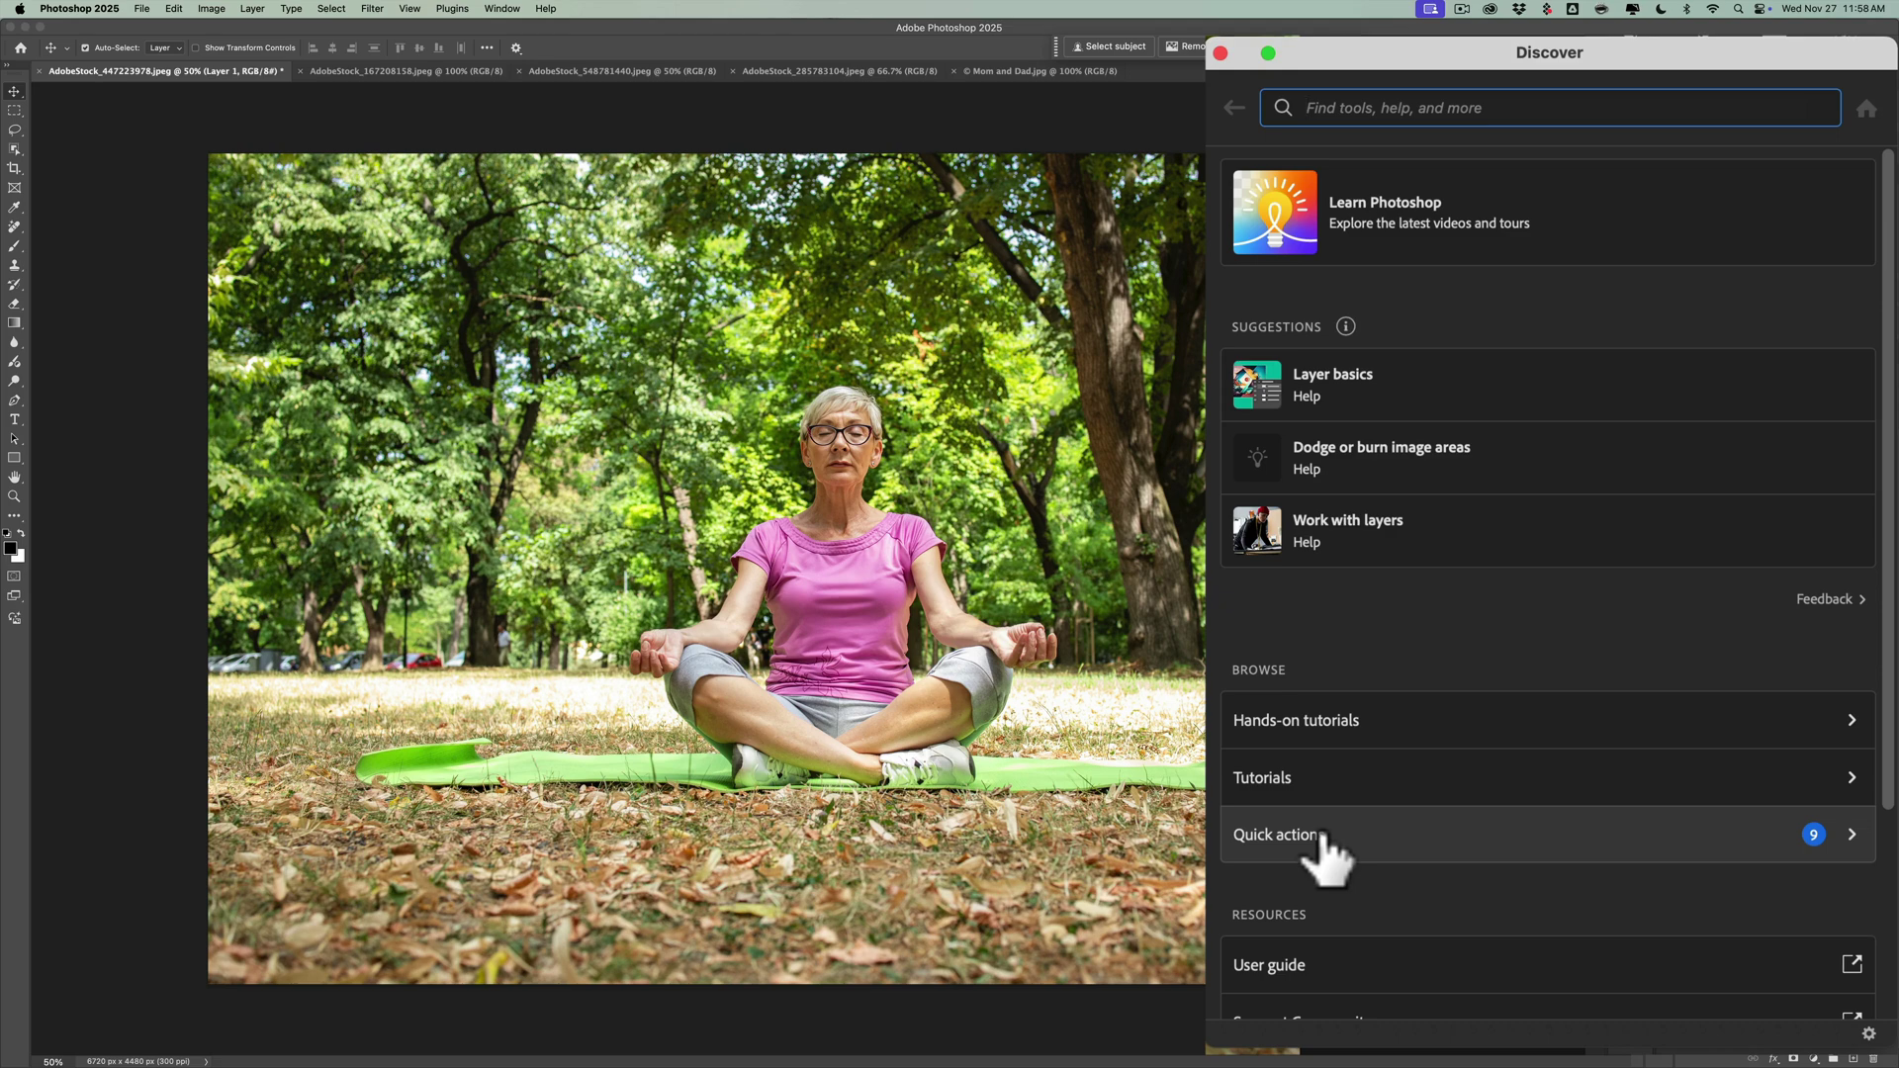
left_click(1321, 835)
scroll(1446, 781, "down", 5)
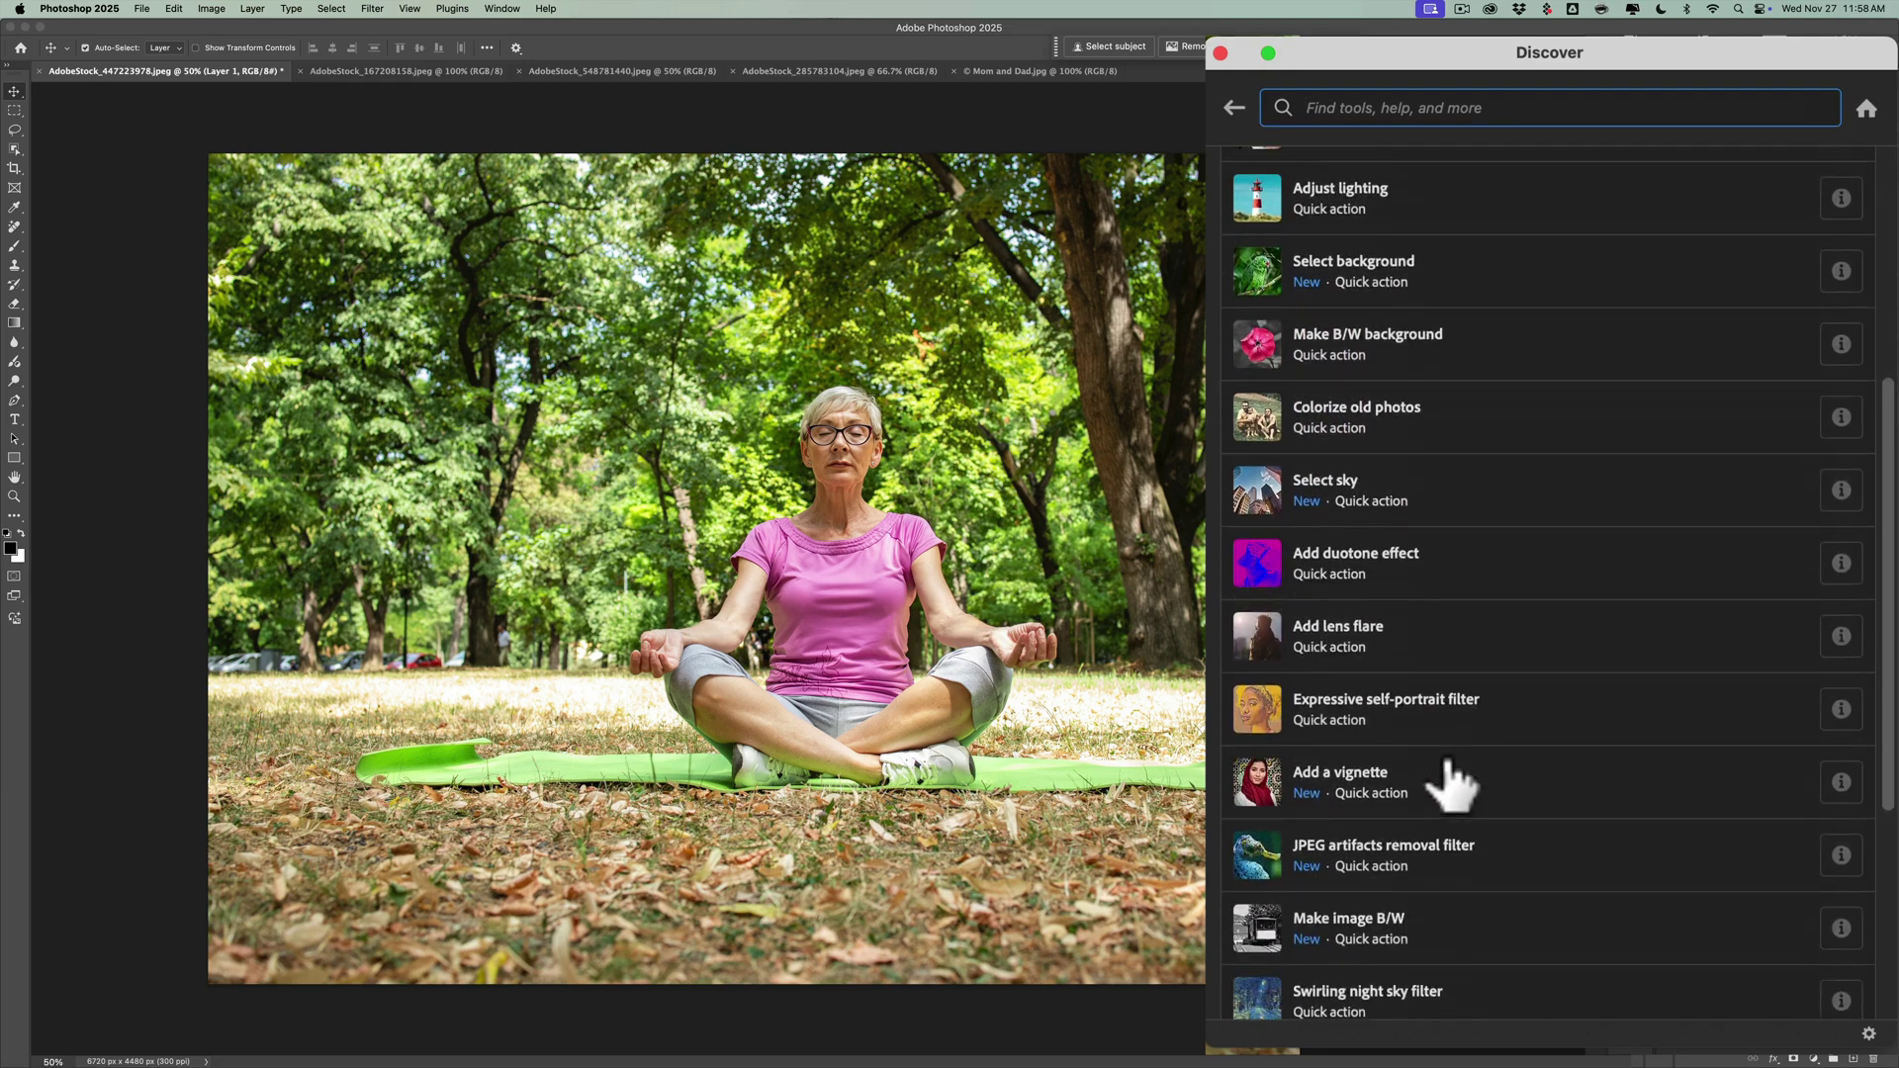
scroll(1449, 781, "down", 6)
scroll(1449, 783, "up", 10)
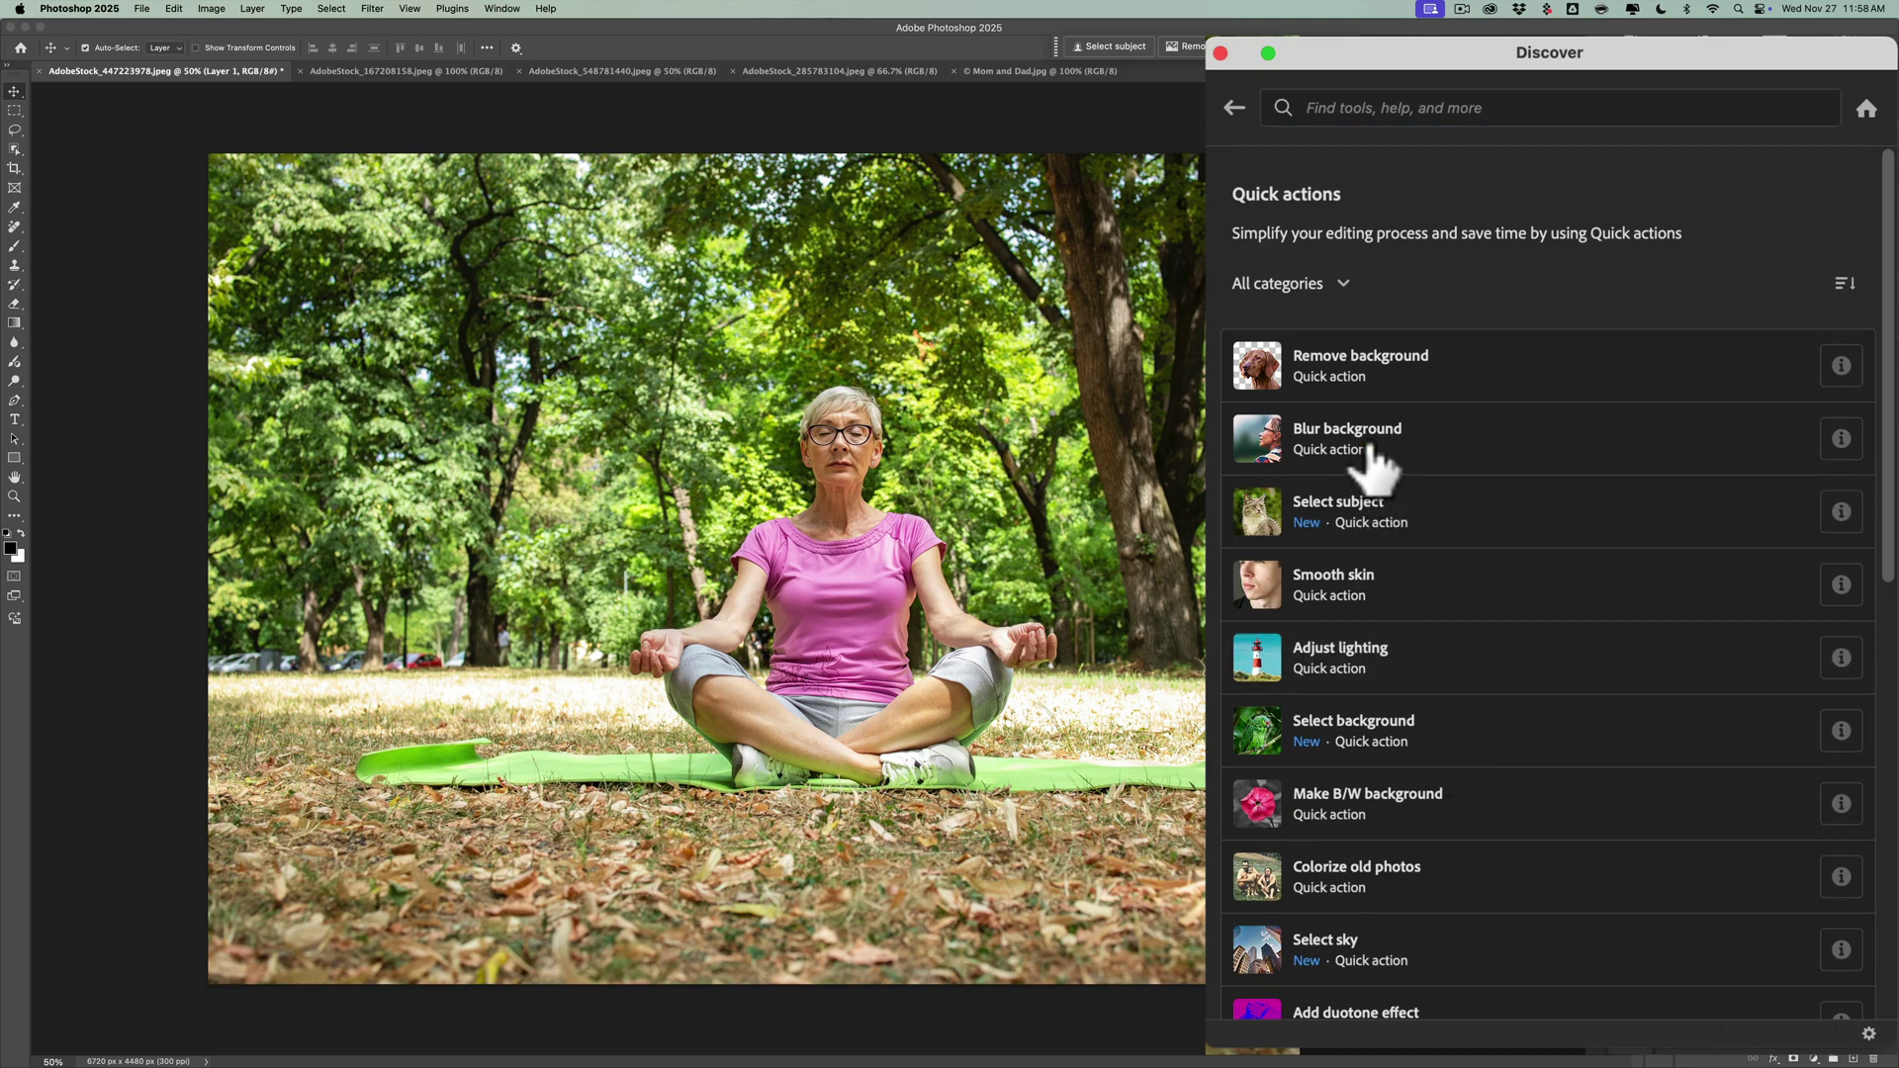
left_click(1419, 450)
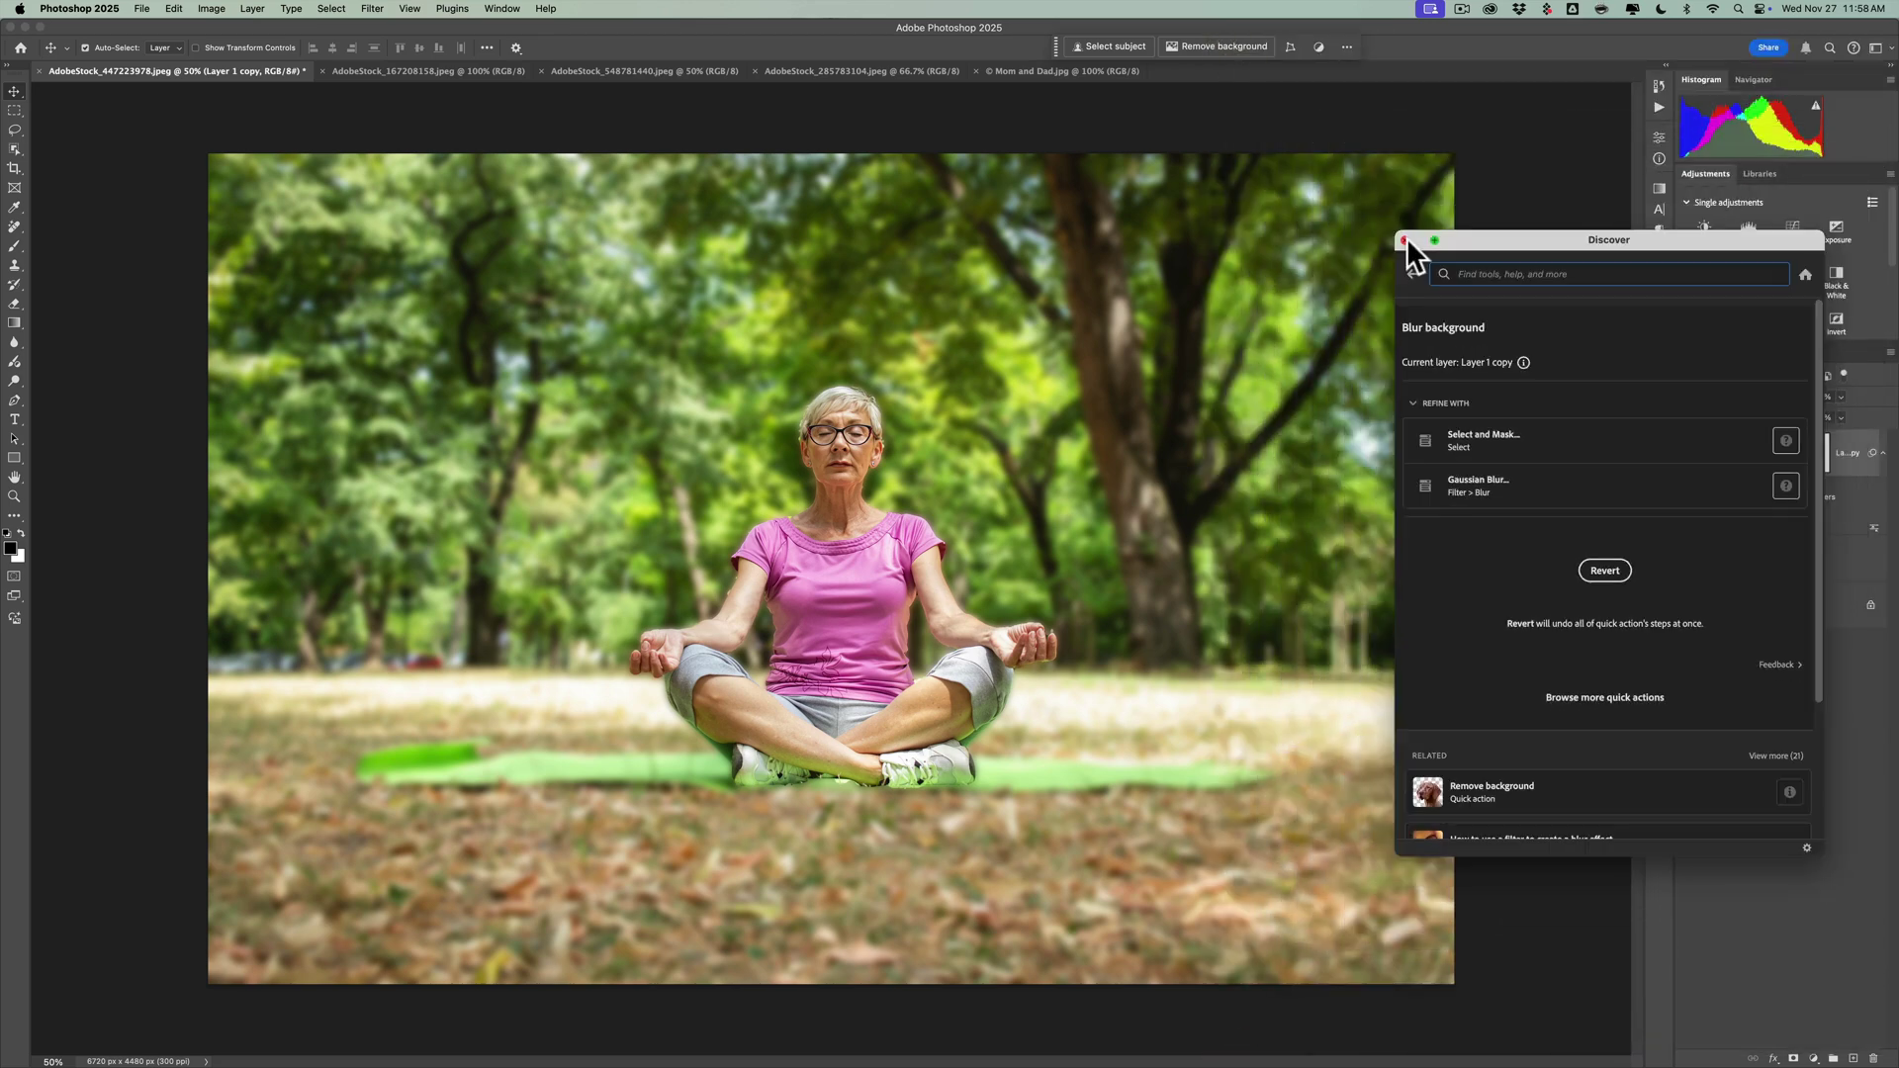
Set the Layer 1 copy's Gaussian Blur smart filter radius to 8.2 pixels
left_click(1404, 239)
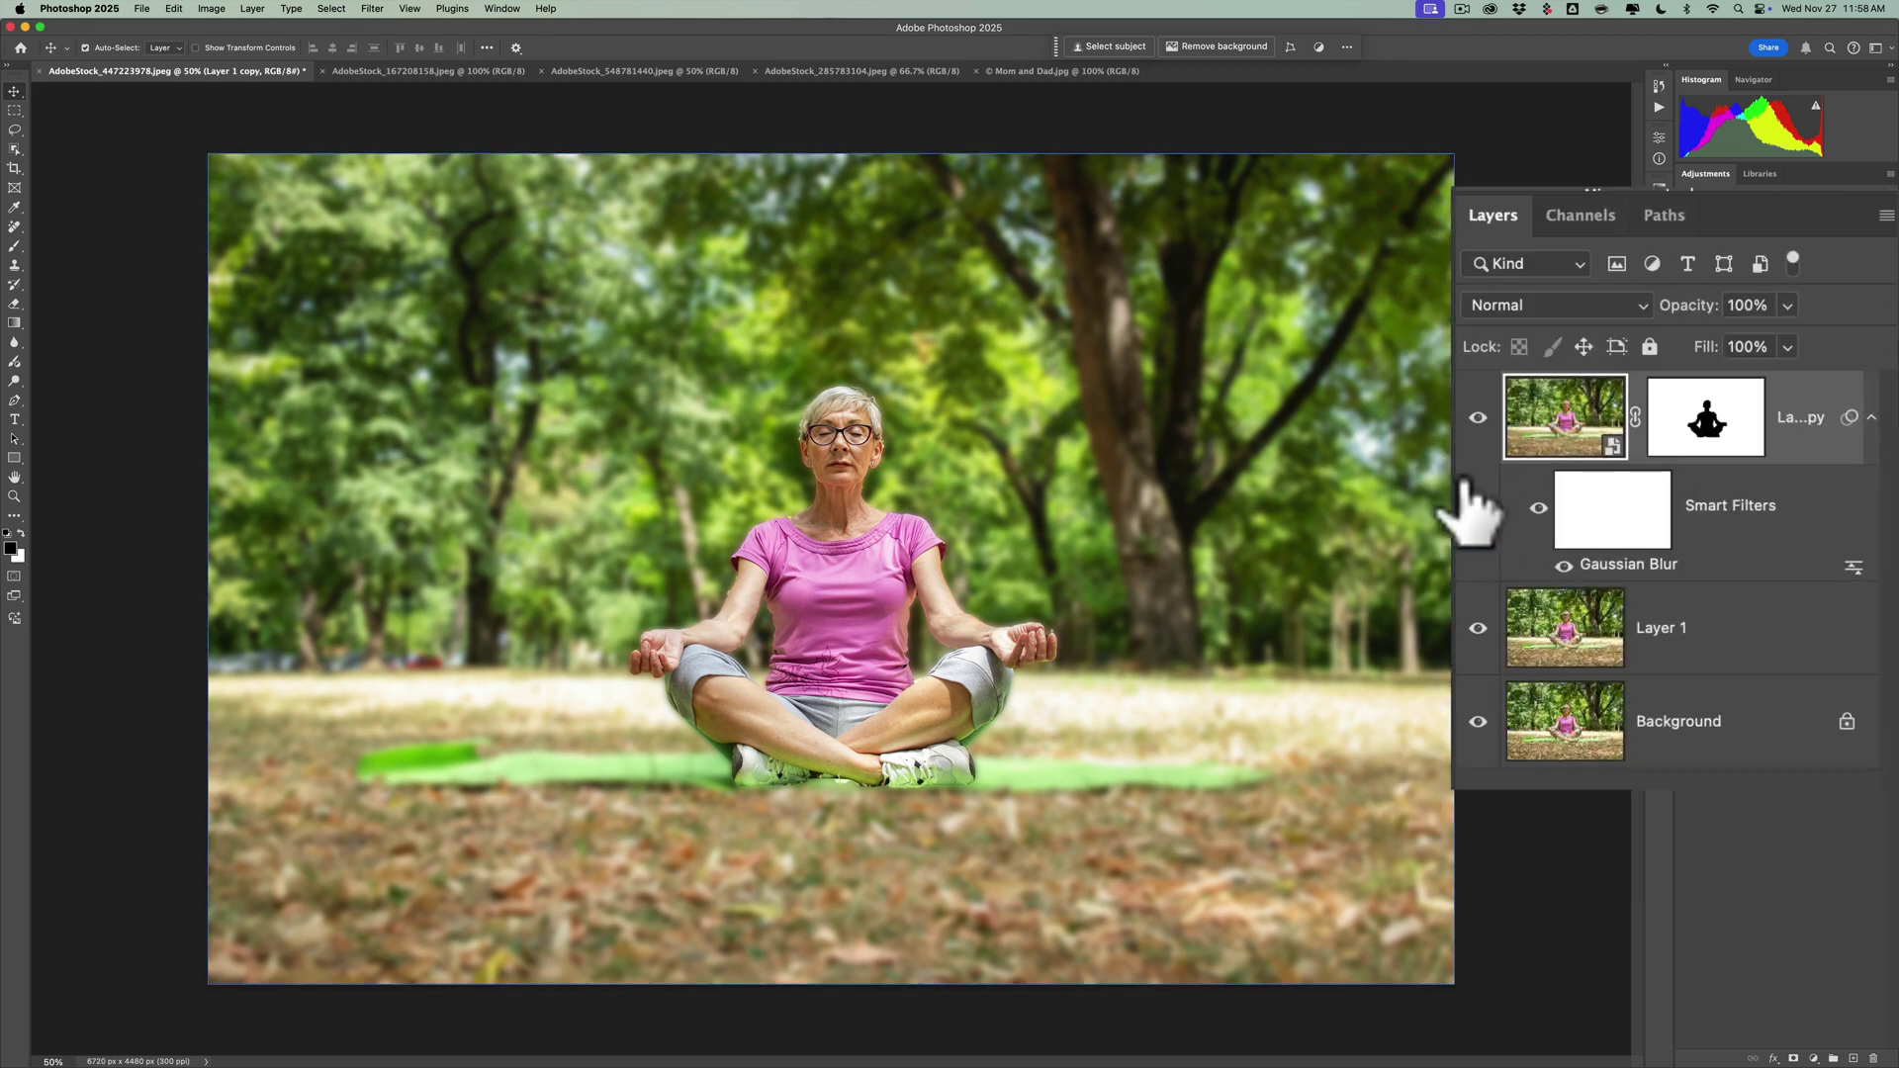
left_click(1730, 561)
left_click(1622, 415)
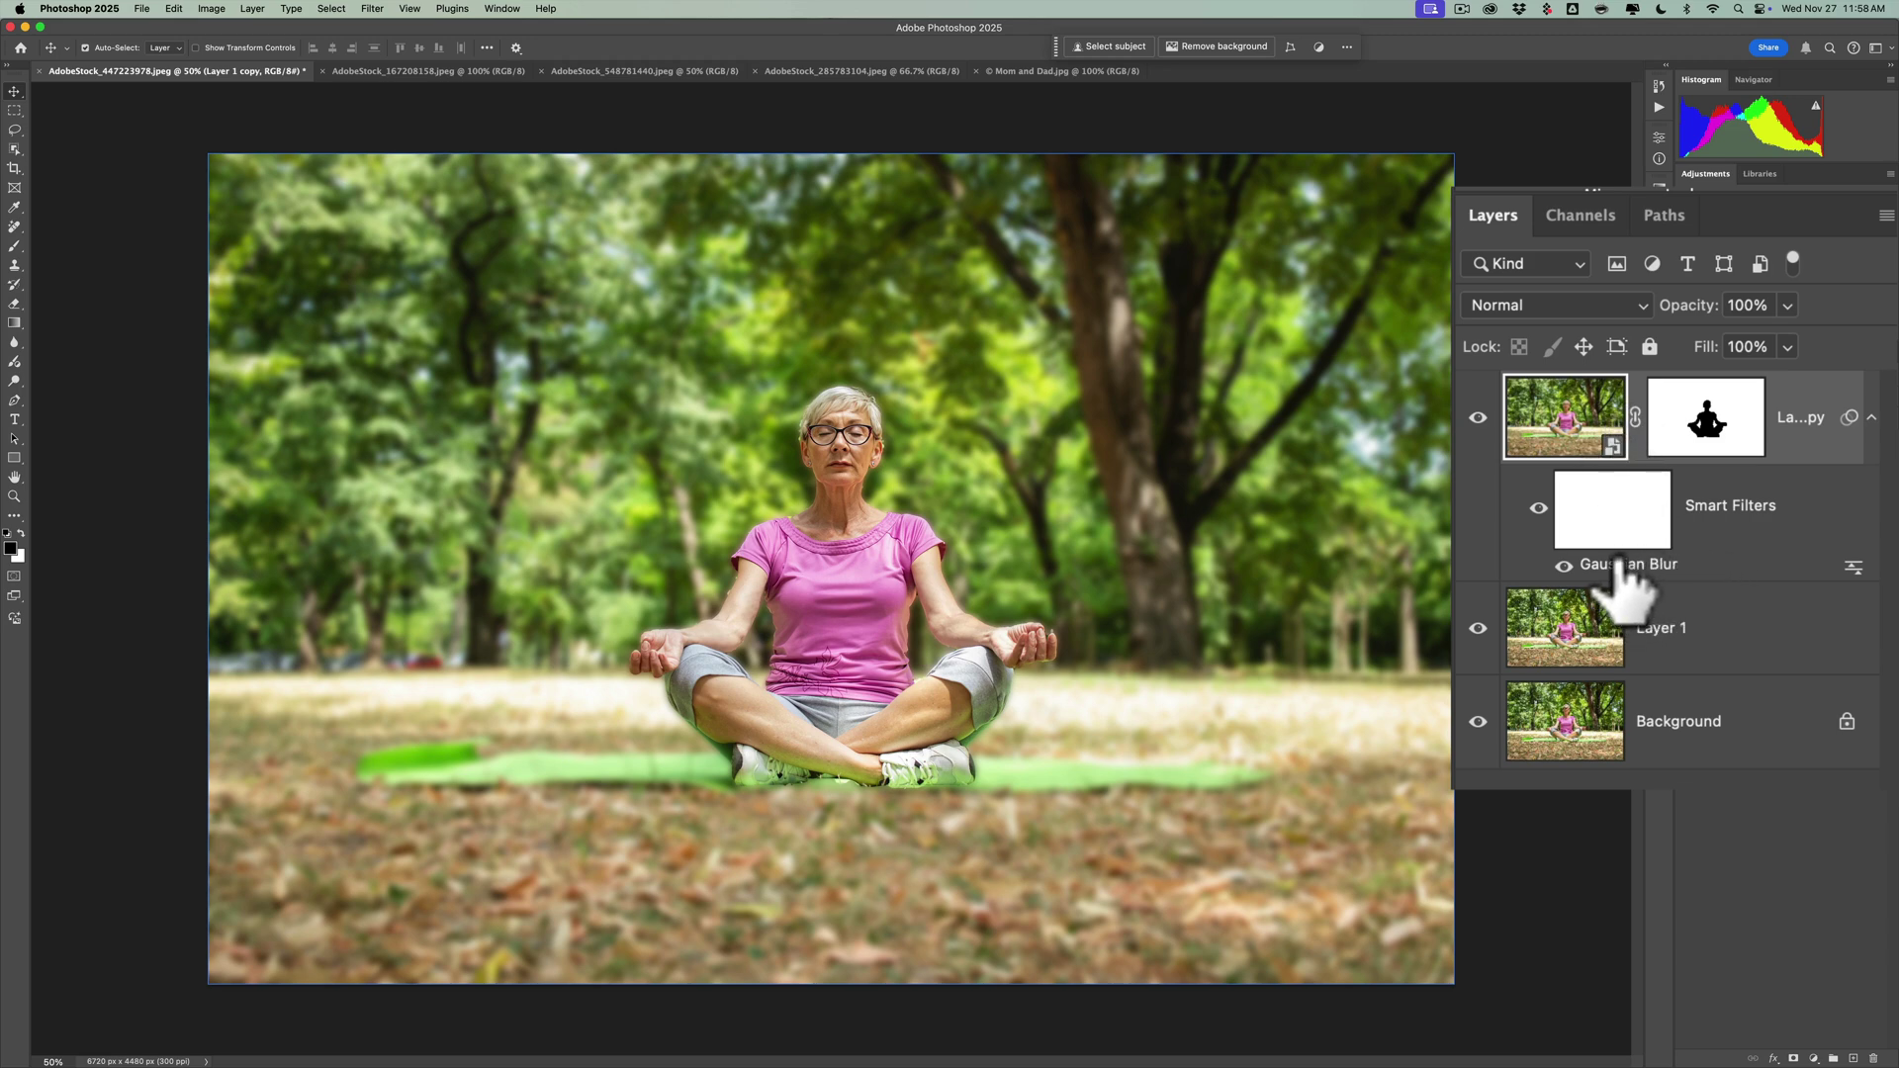
double_click(1738, 530)
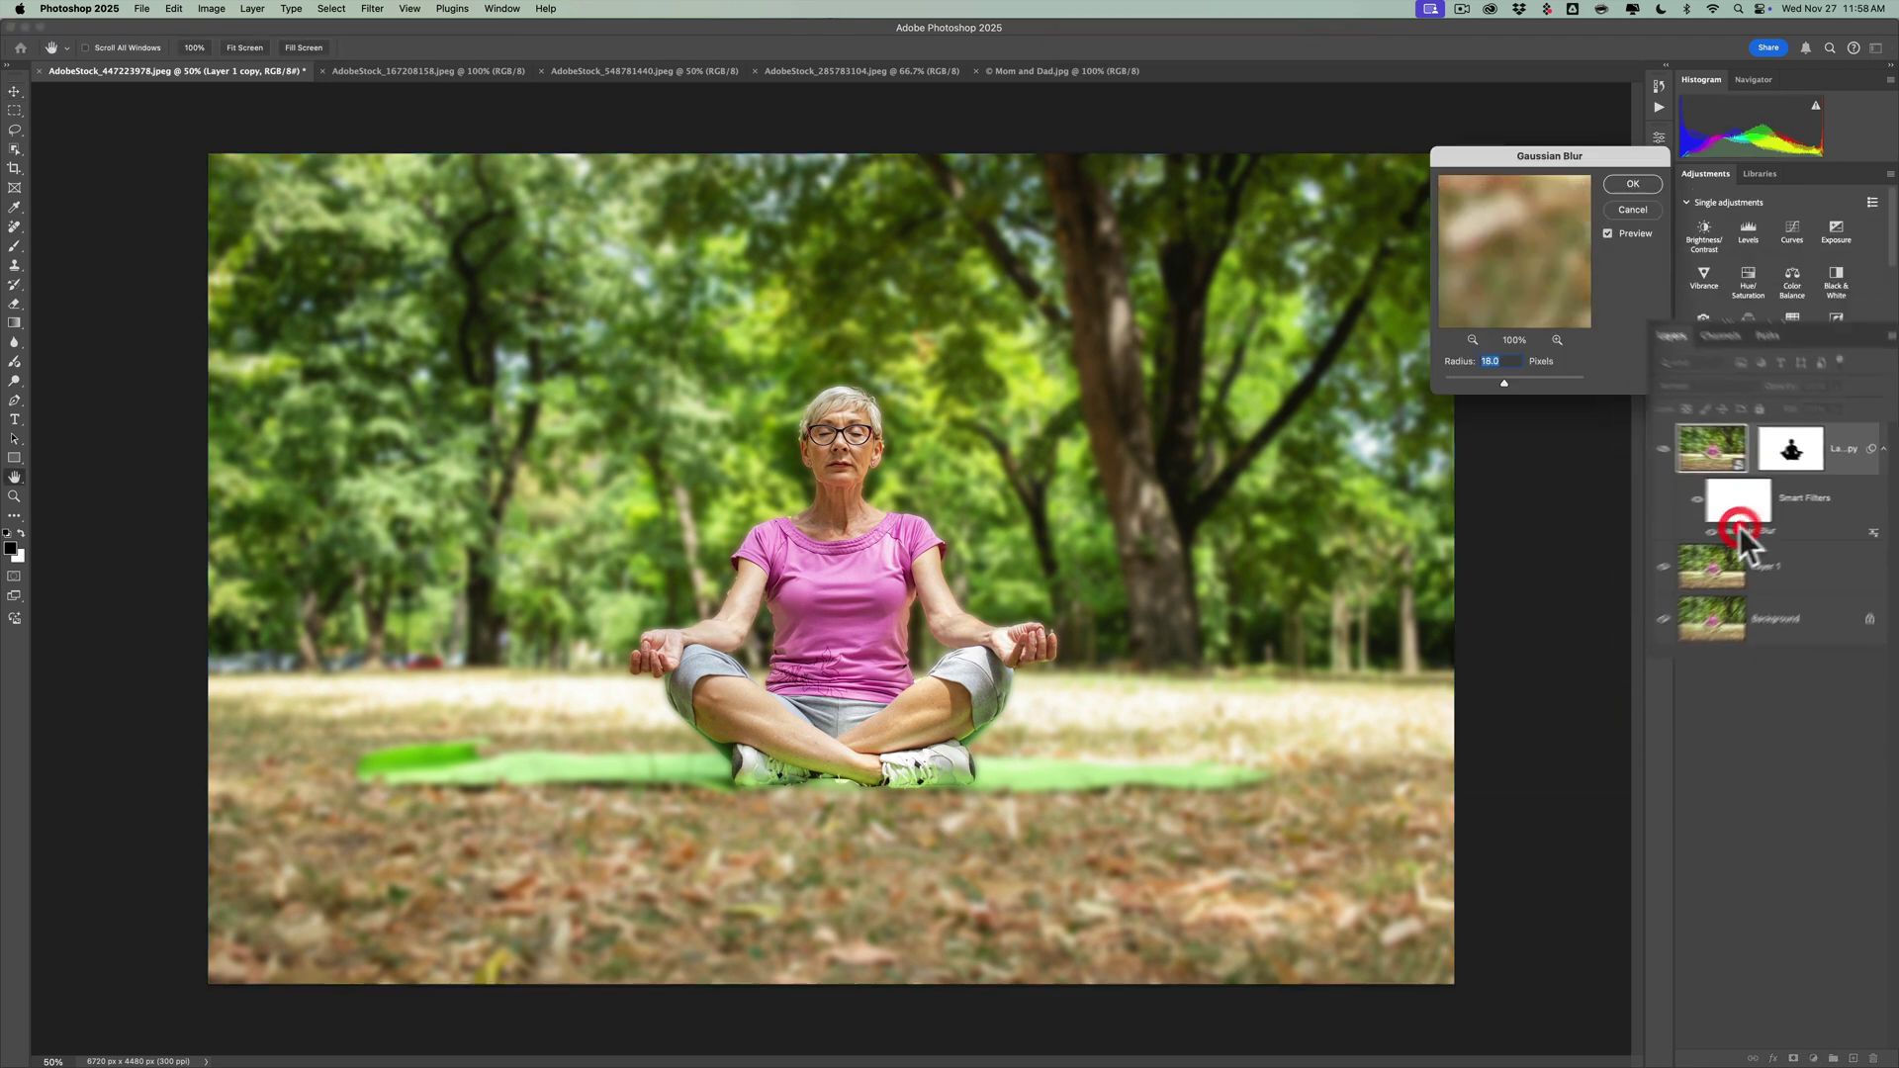
mouse_move(1459, 494)
left_mouse_down()
mouse_move(1524, 493)
mouse_move(1402, 495)
mouse_move(1483, 501)
mouse_move(1428, 500)
mouse_move(1454, 494)
left_mouse_up()
left_click(1703, 104)
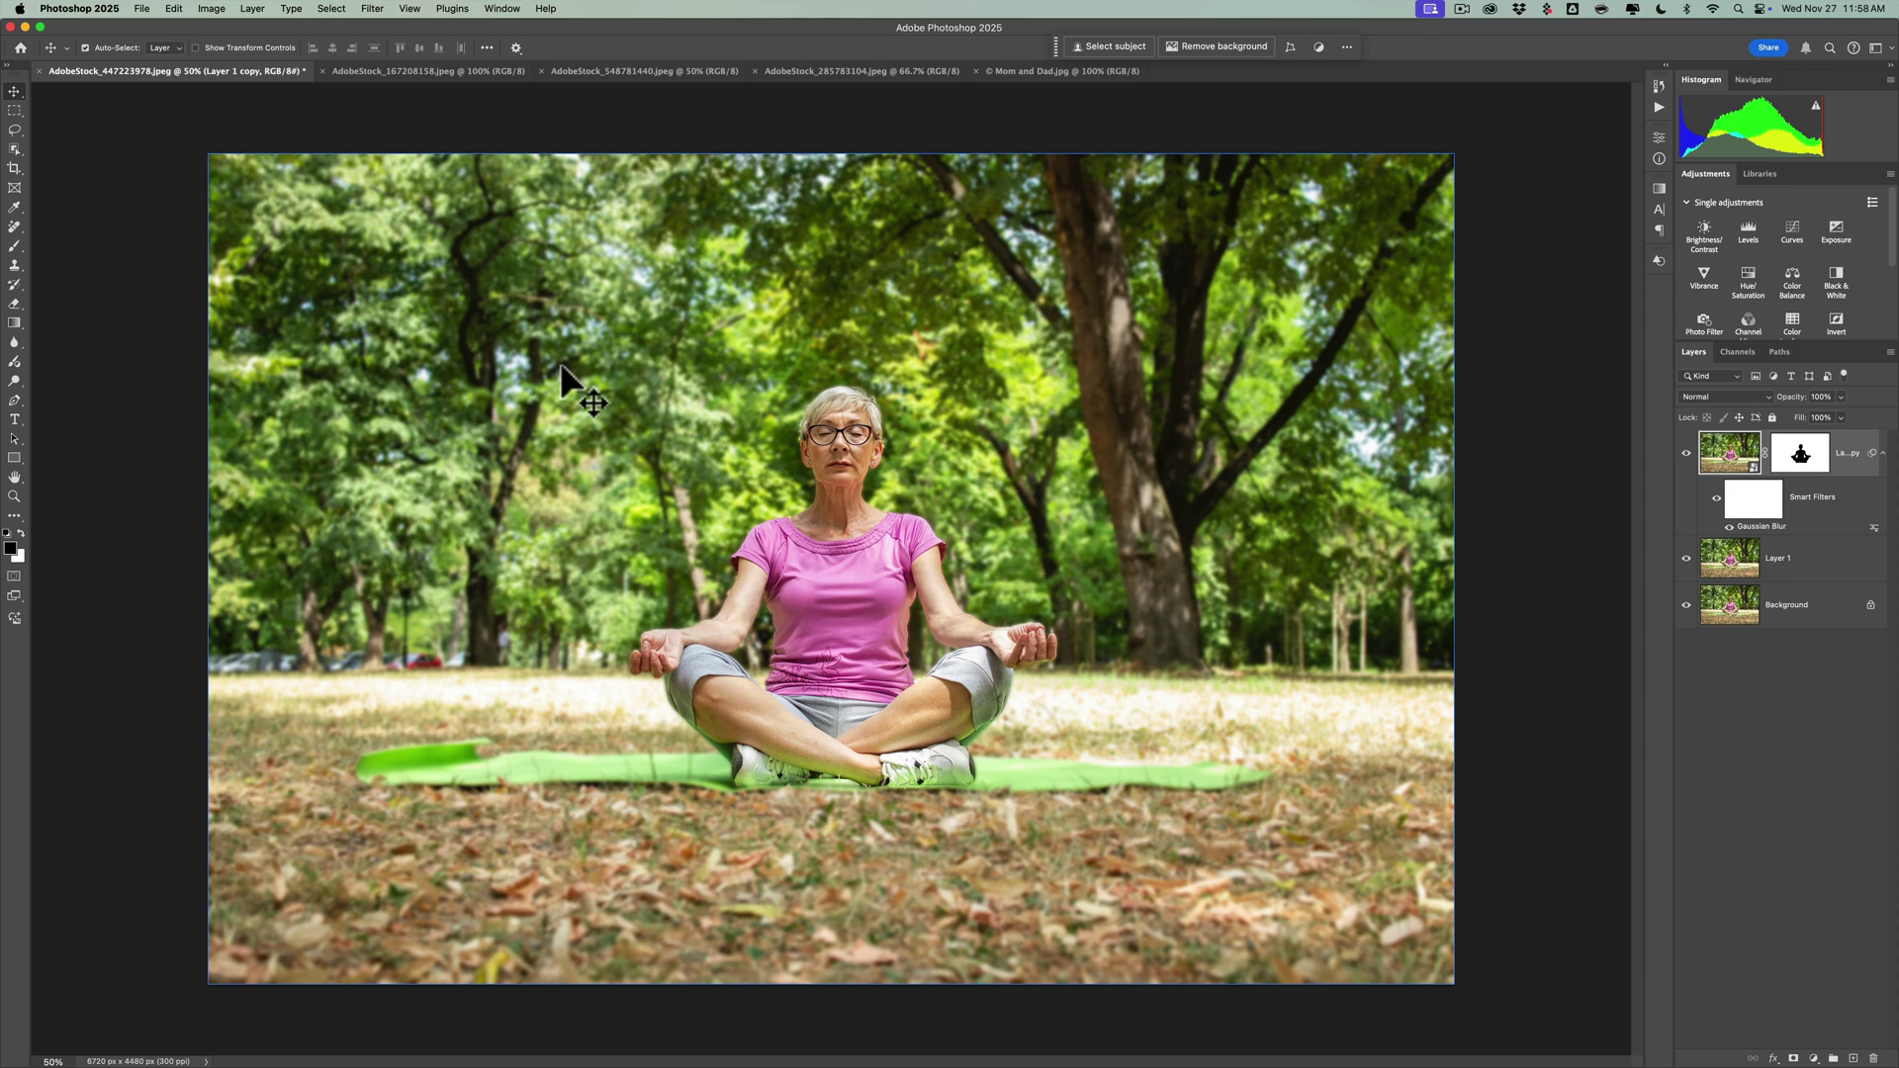
Switch to the running woman photo and duplicate its background onto Layer 1
left_click(381, 72)
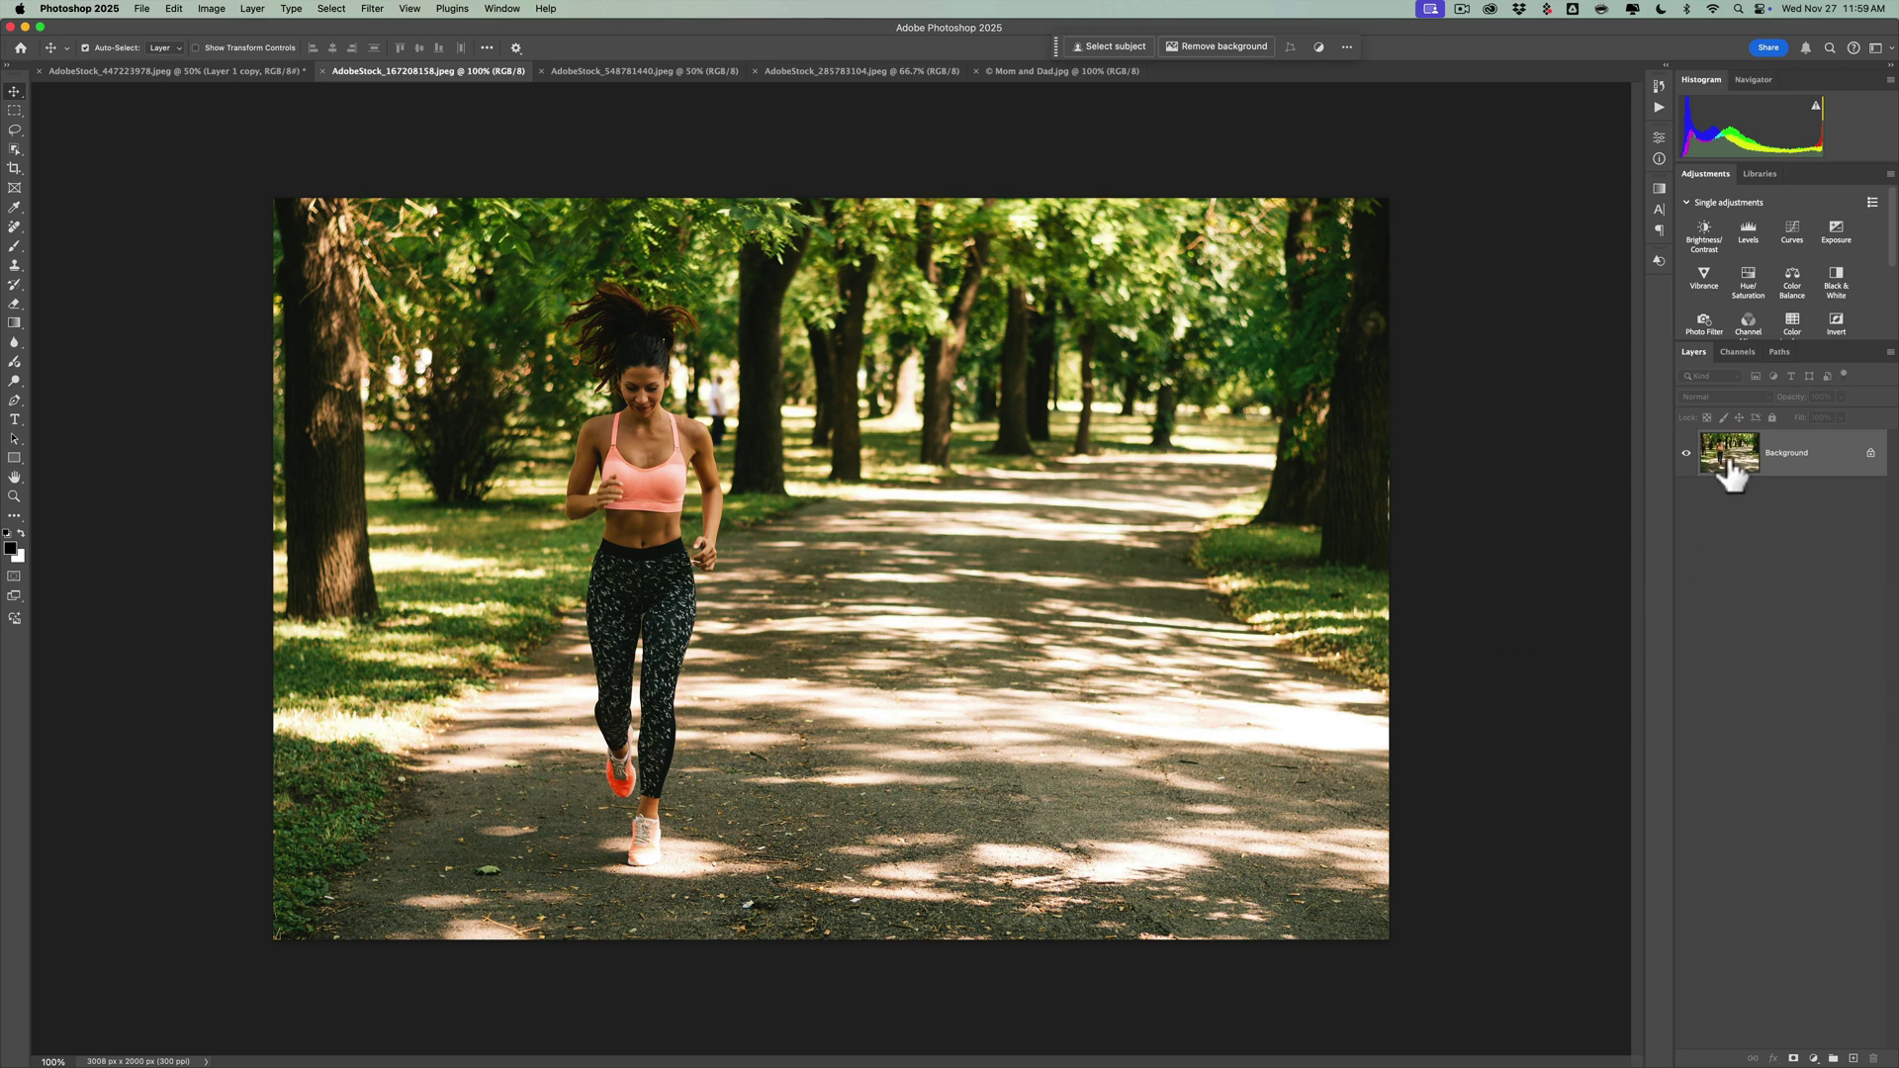
key("super")
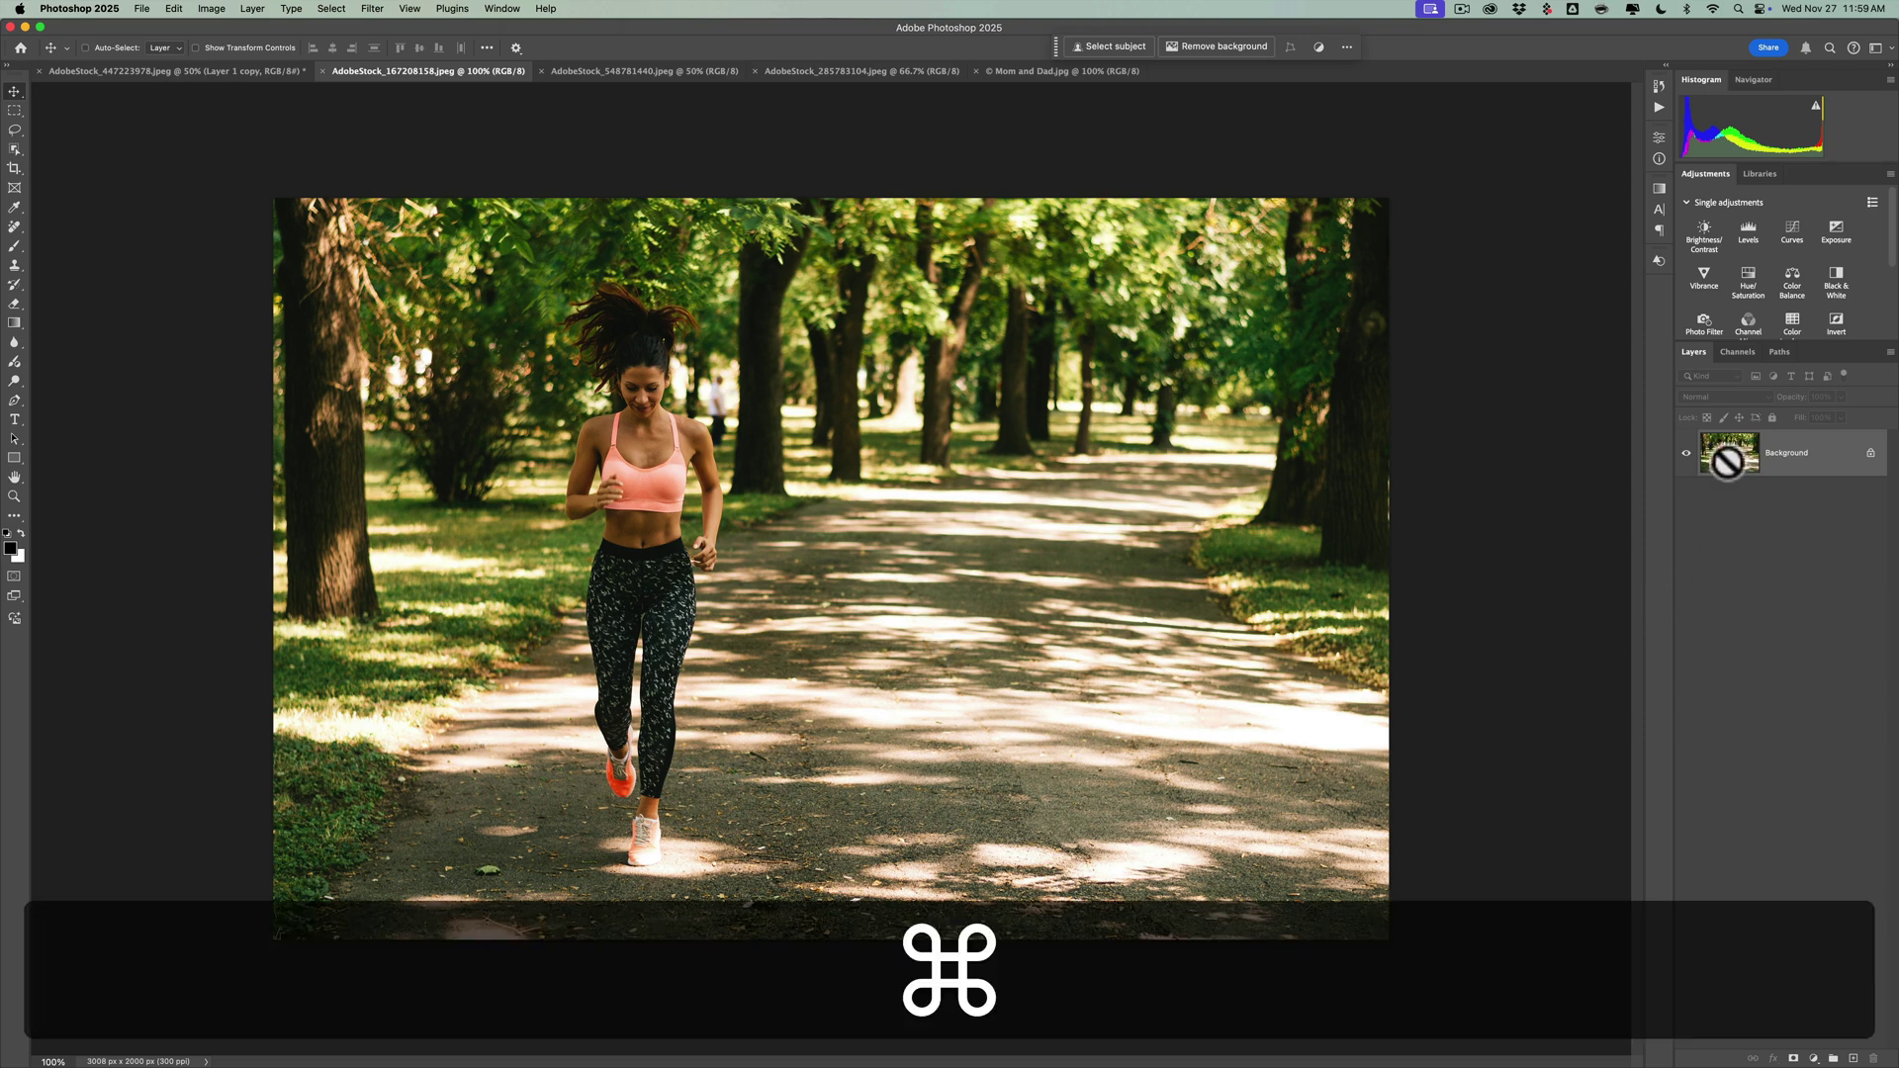
key("super+j")
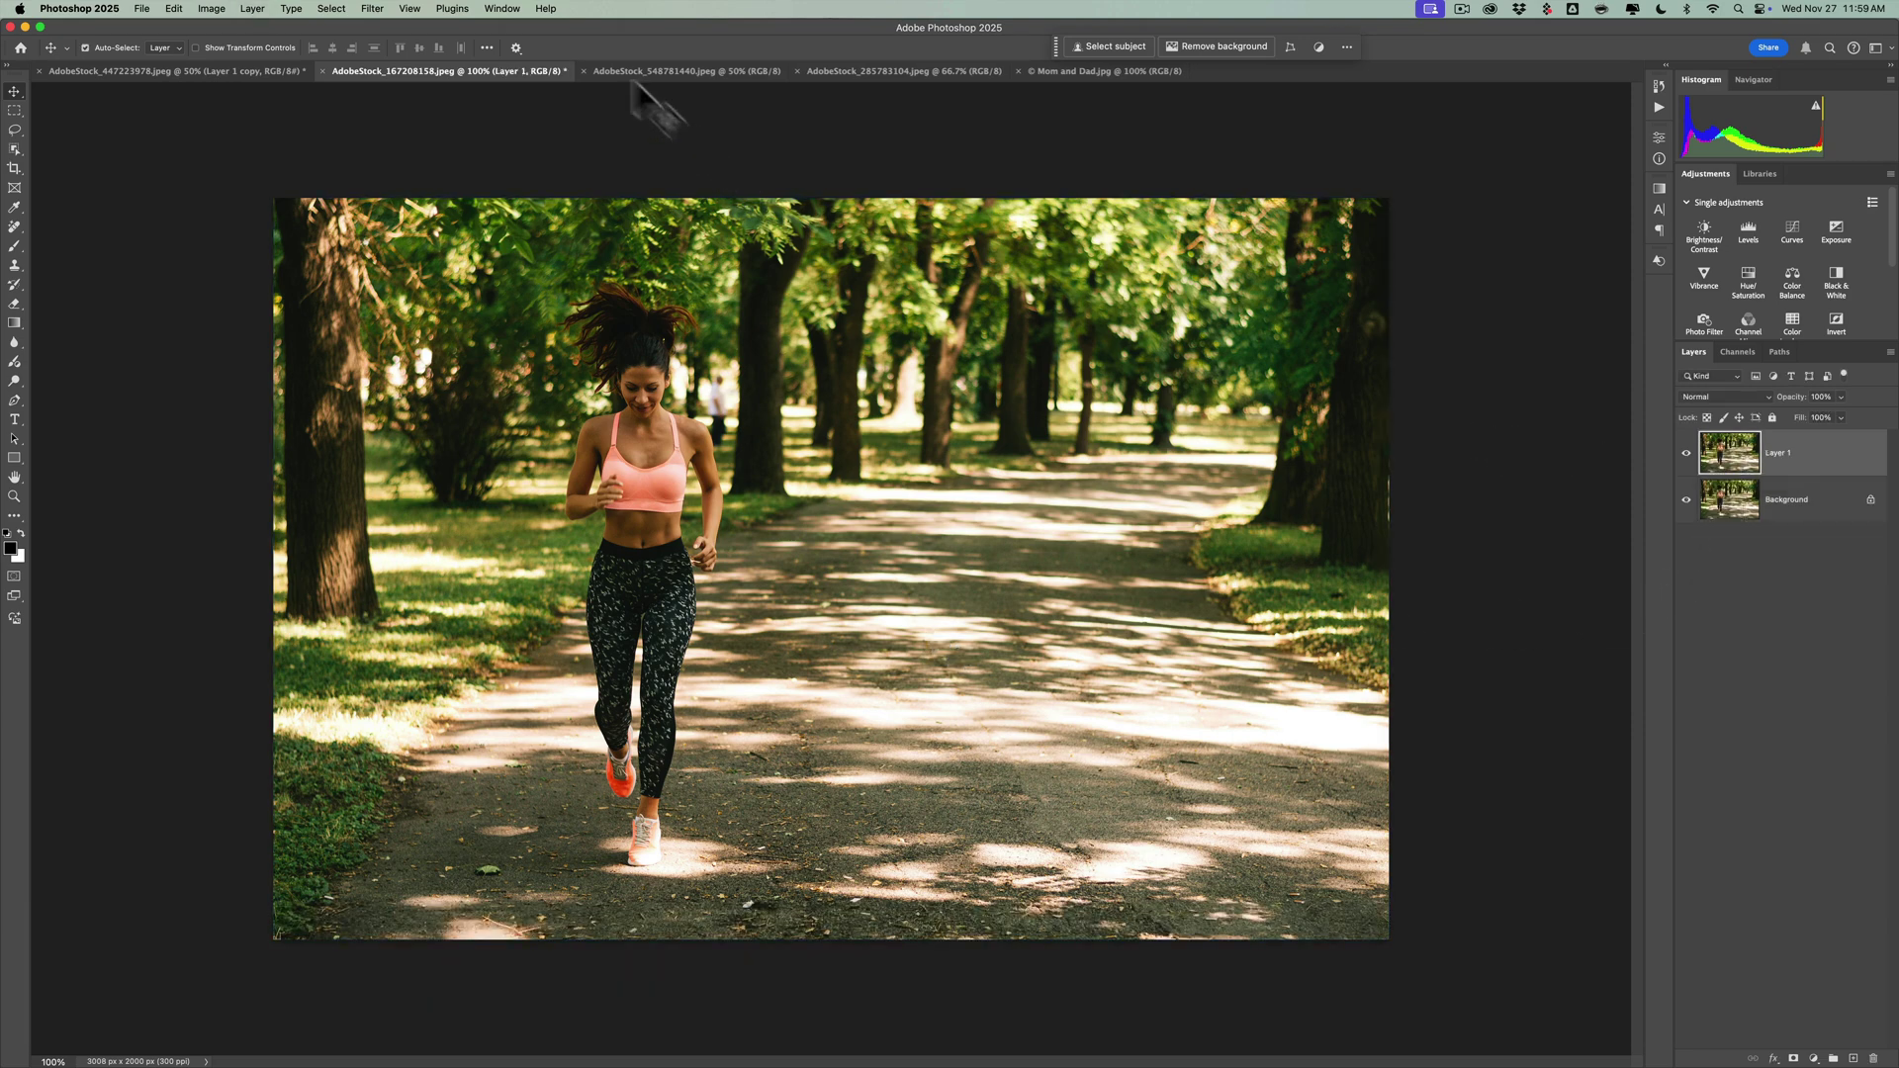
Run the Add lens flare quick action from the Discover panel's Quick actions
left_click(545, 9)
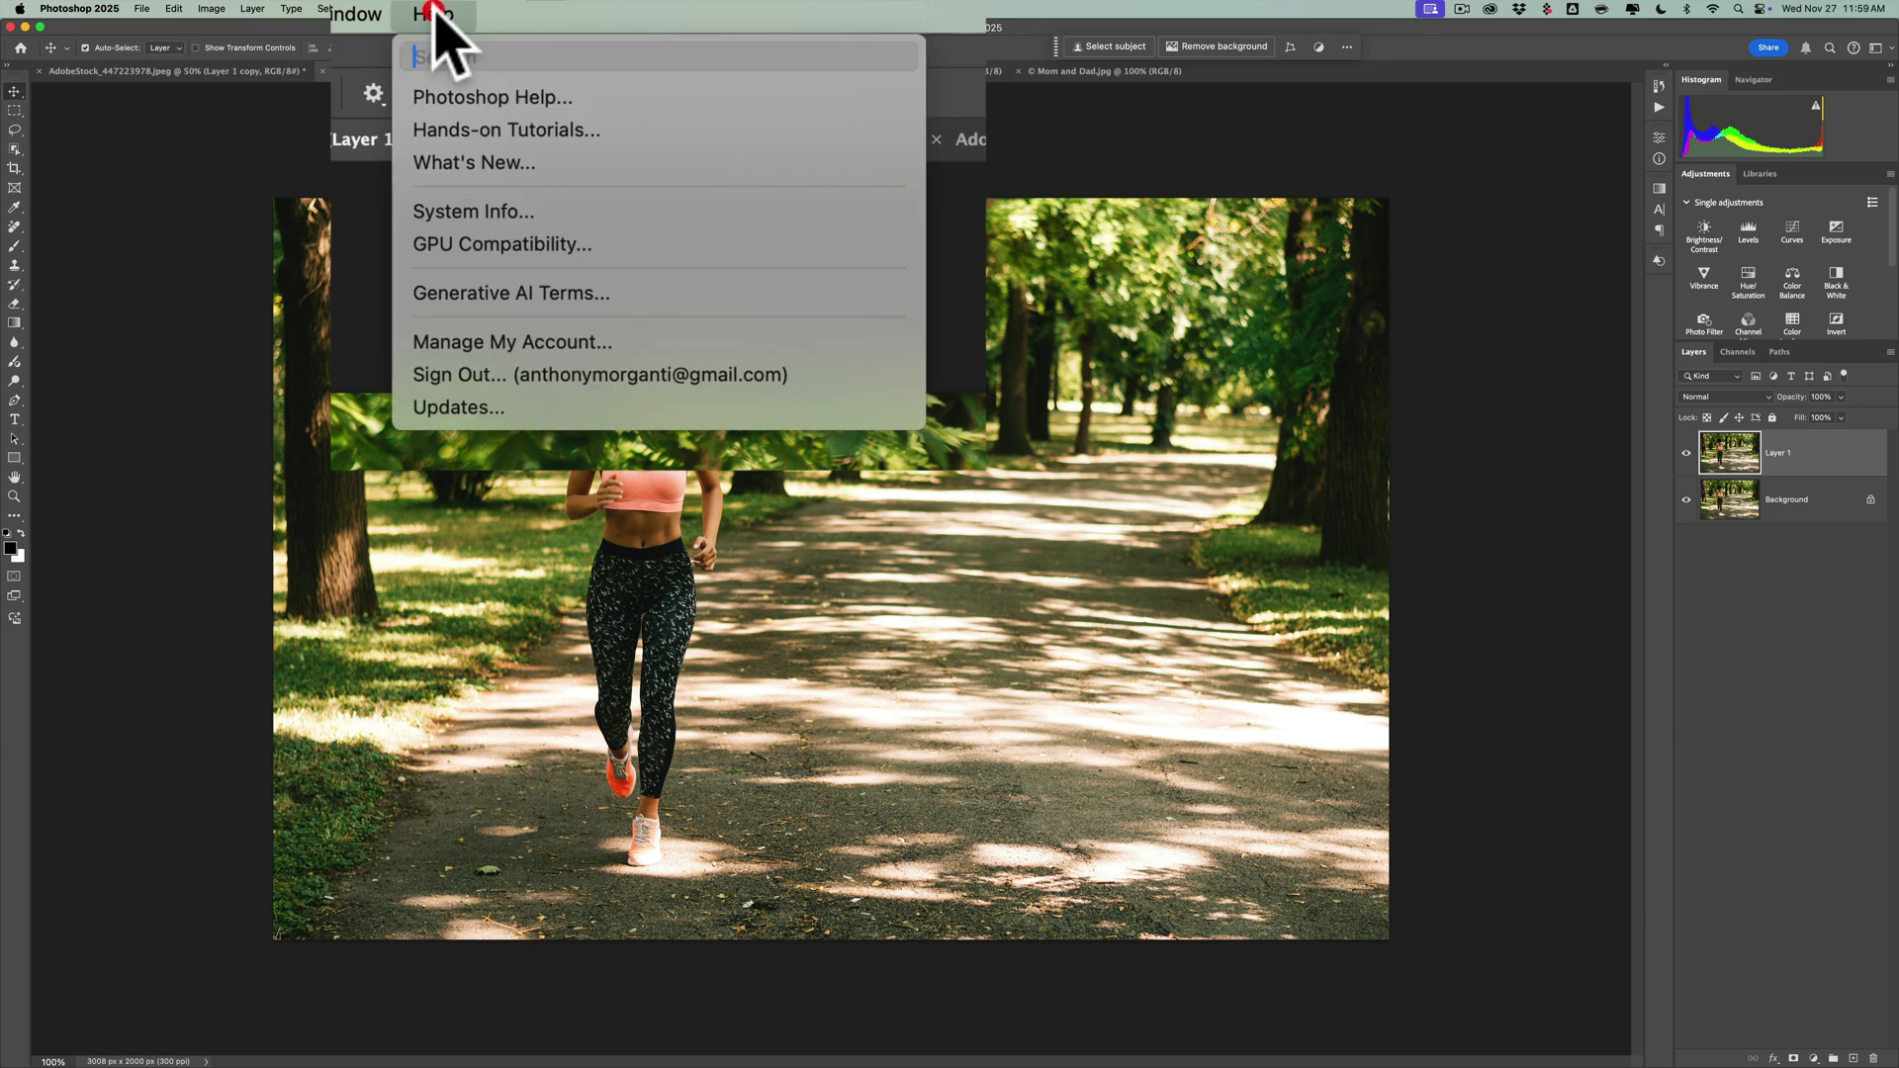
left_click(466, 99)
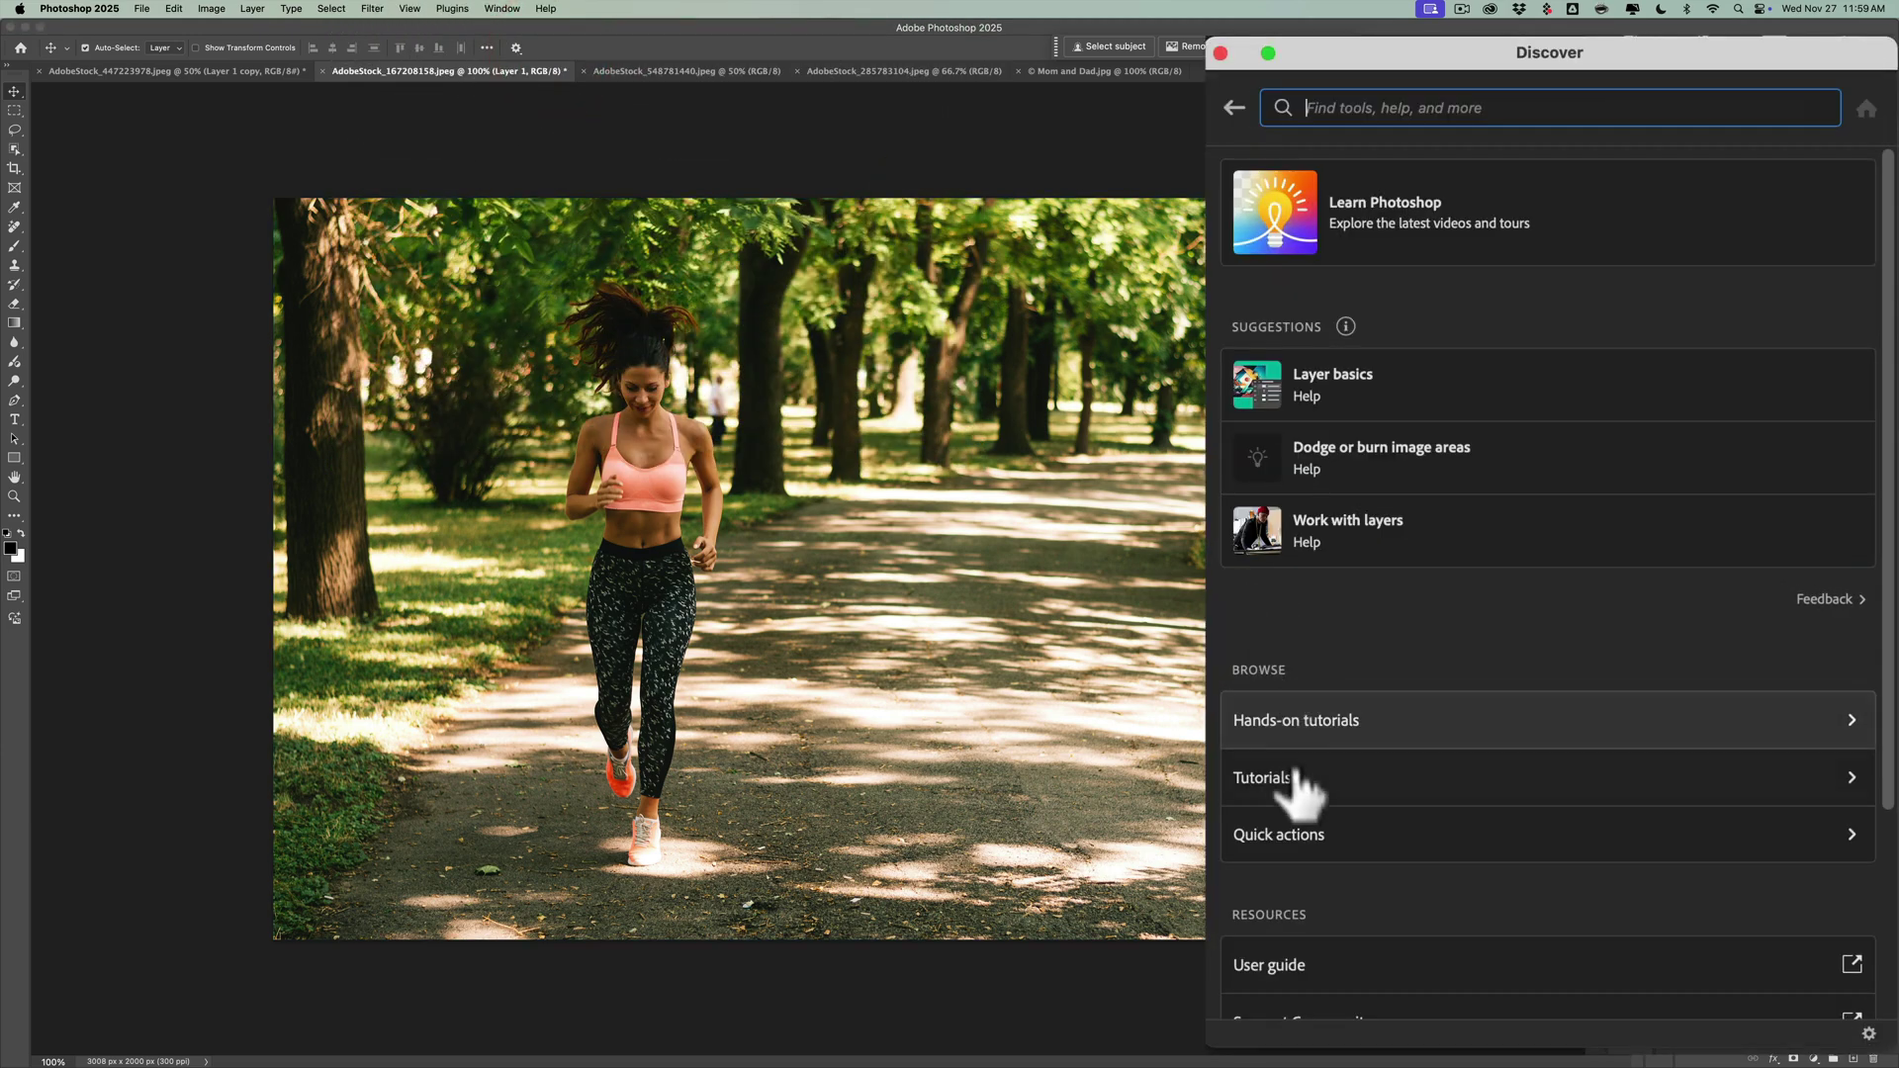
left_click(1292, 840)
scroll(1429, 683, "down", 5)
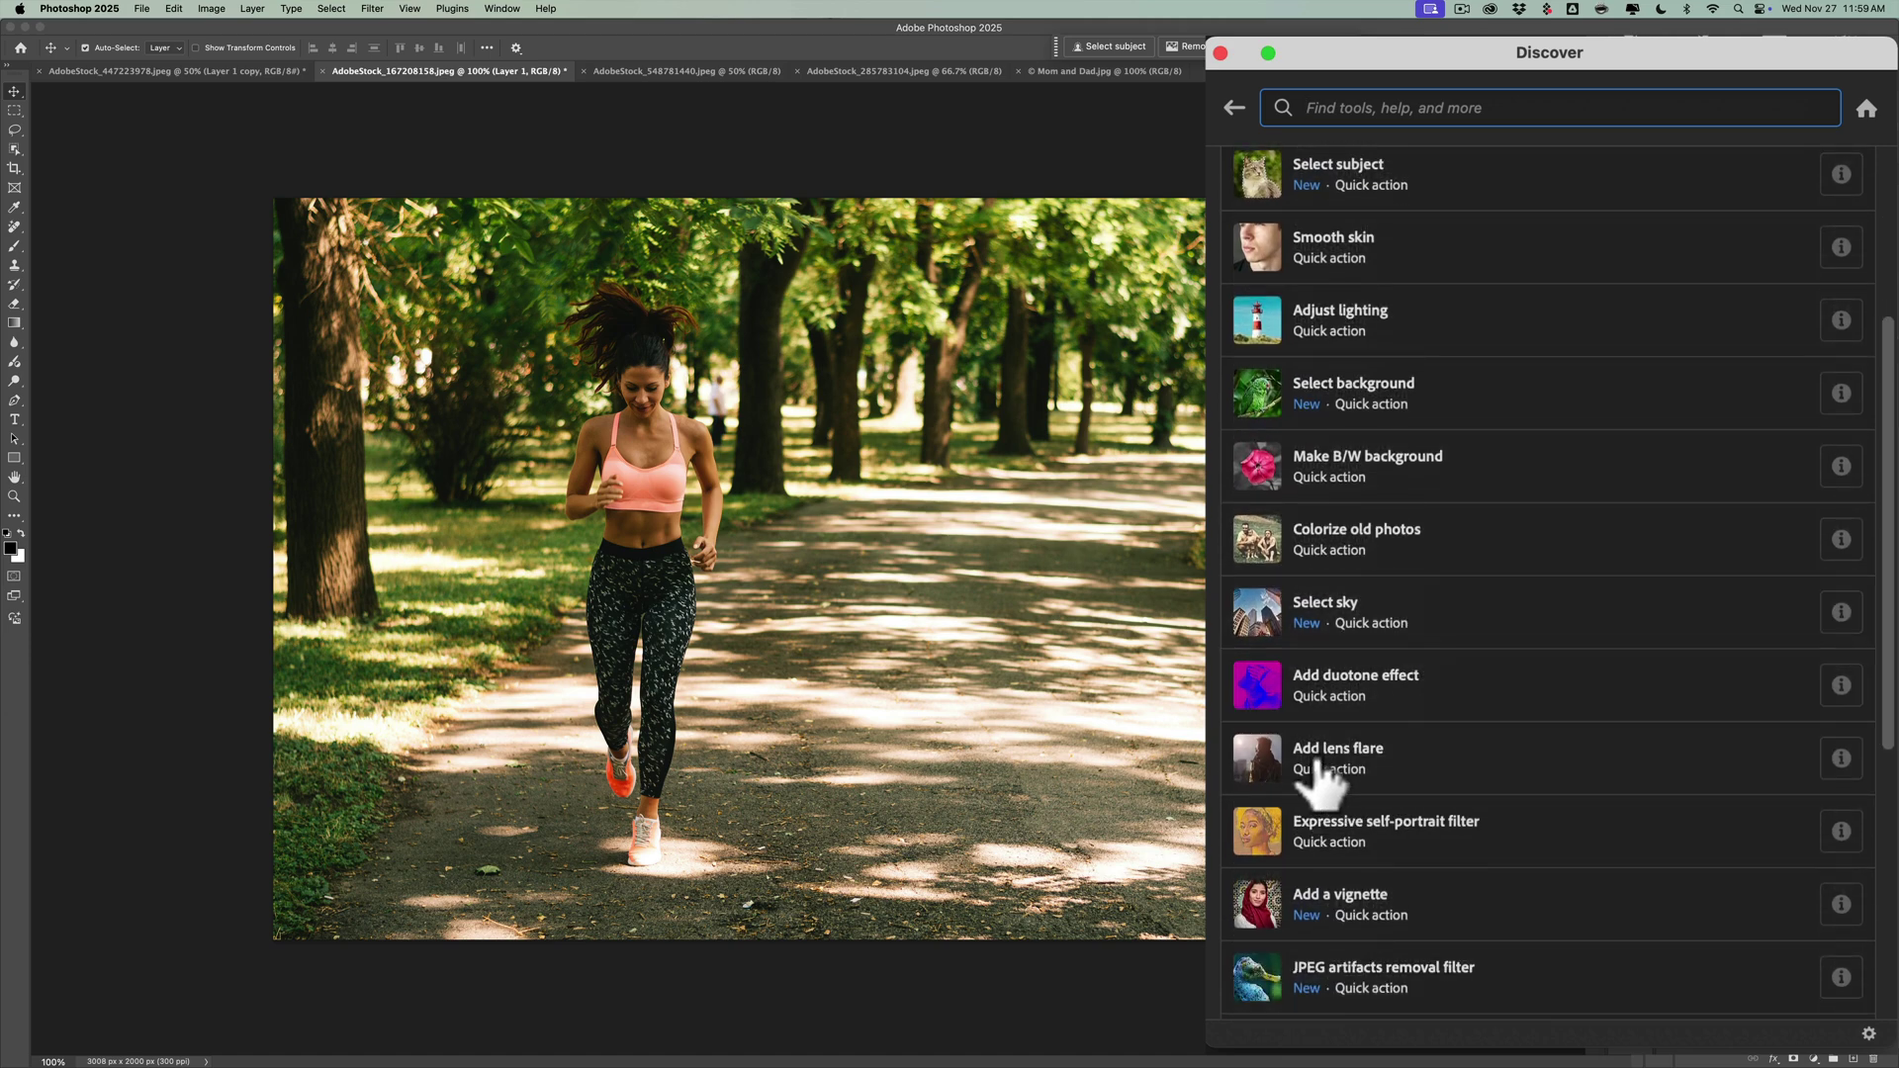
left_click(1317, 754)
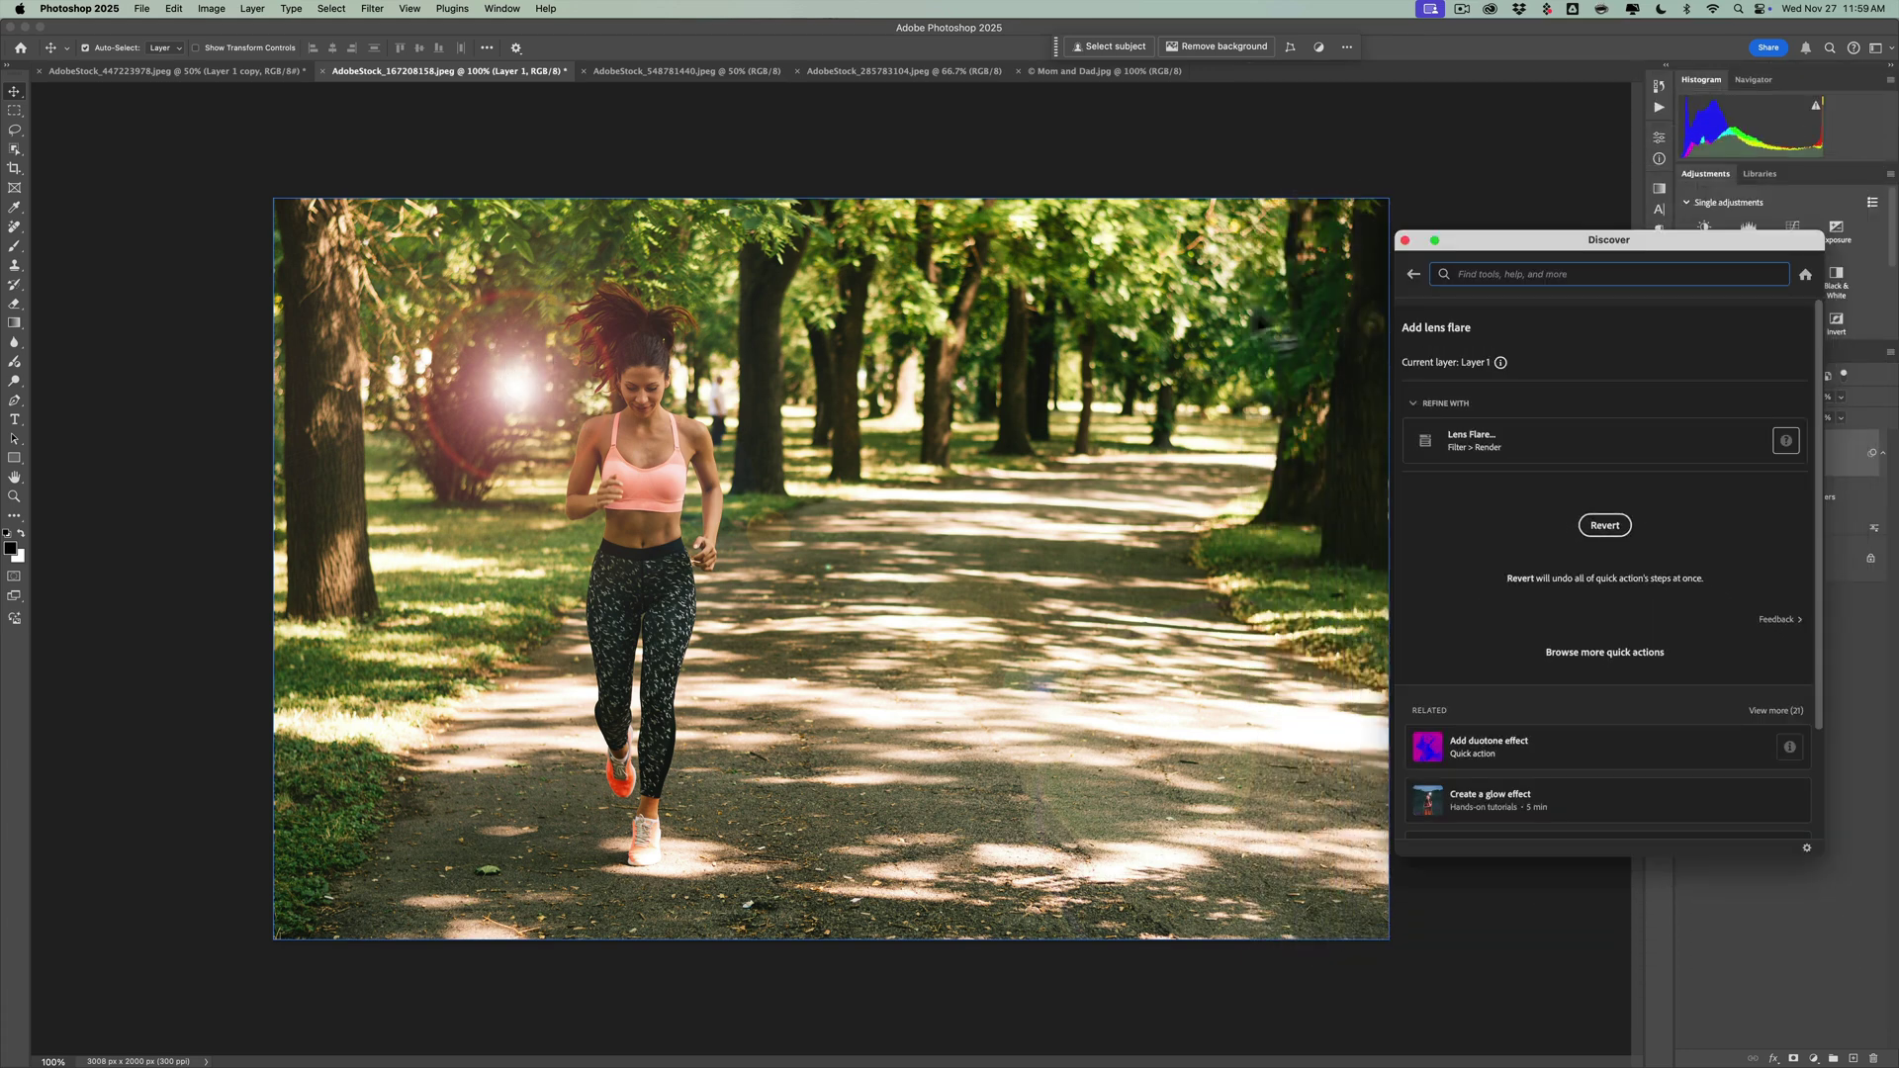
Edit the Lens Flare smart filter to 158% brightness with its centre in the upper-right trees
left_click(1405, 241)
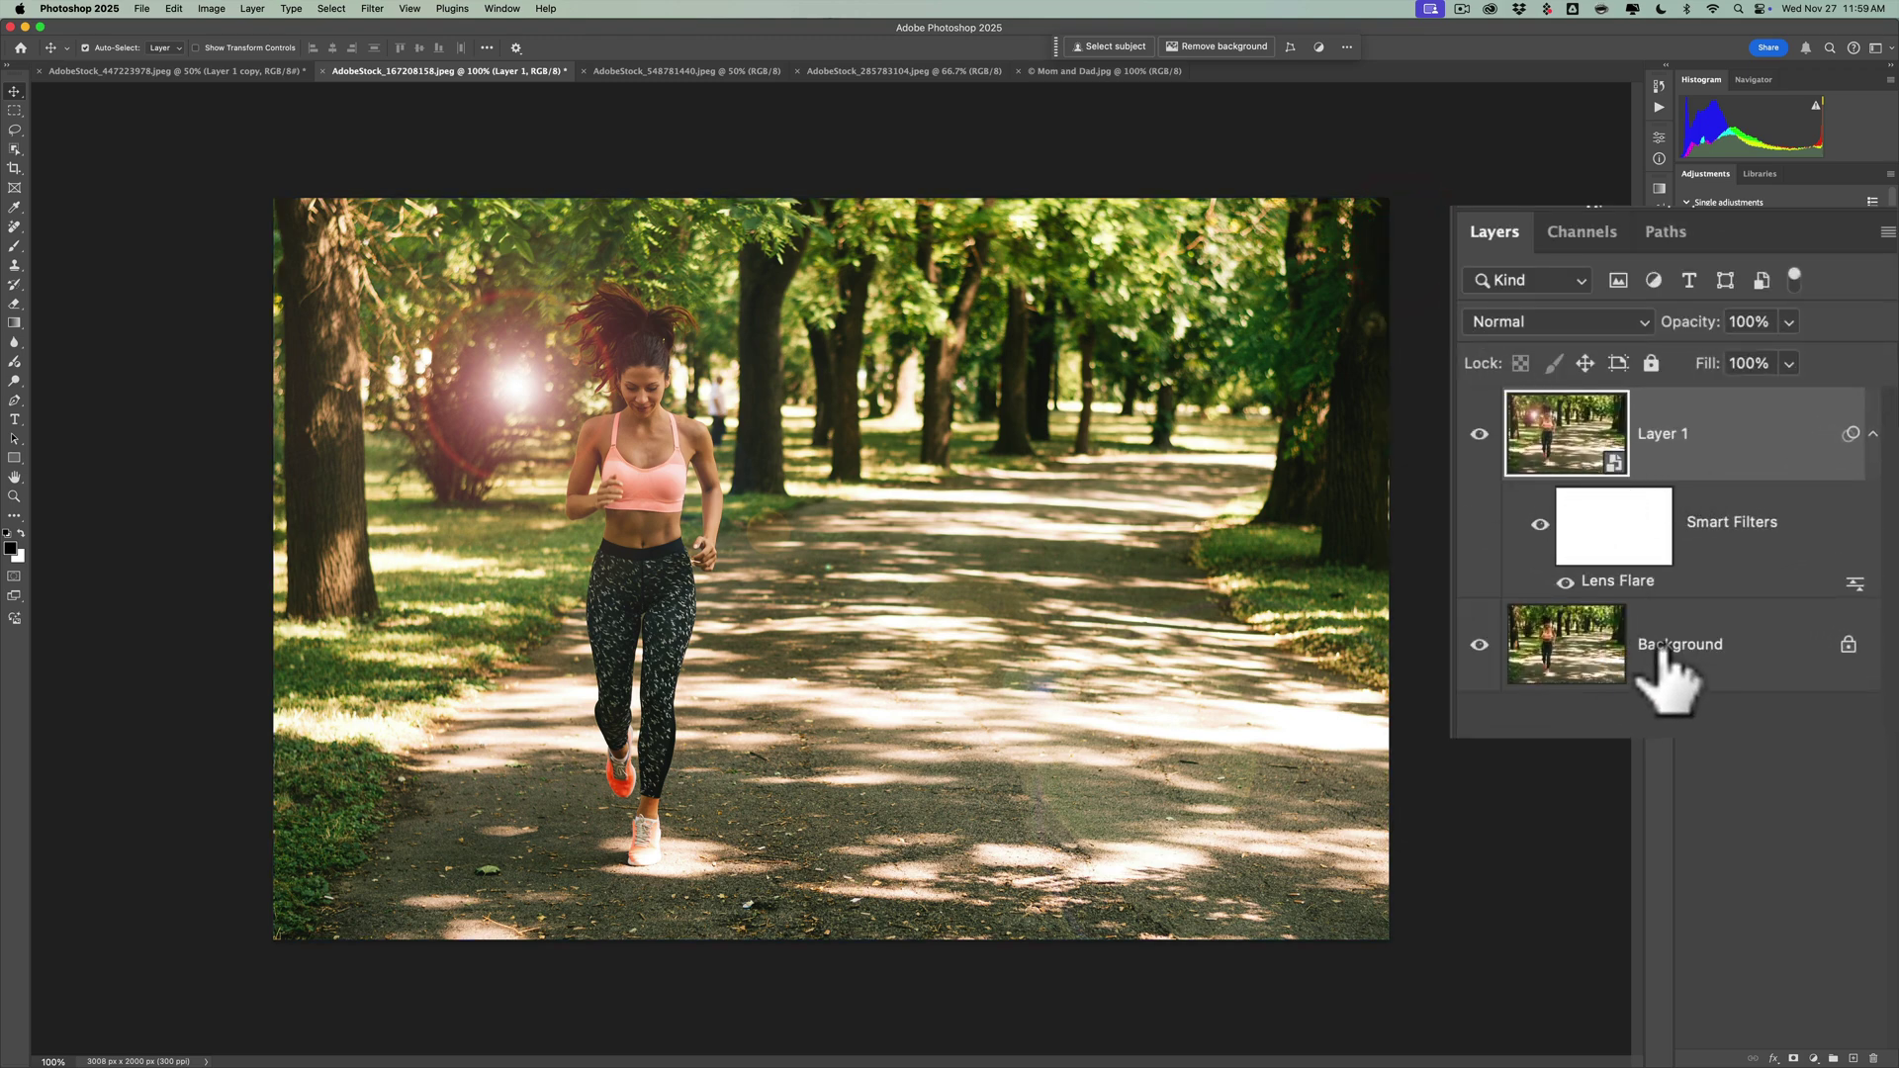
double_click(1599, 586)
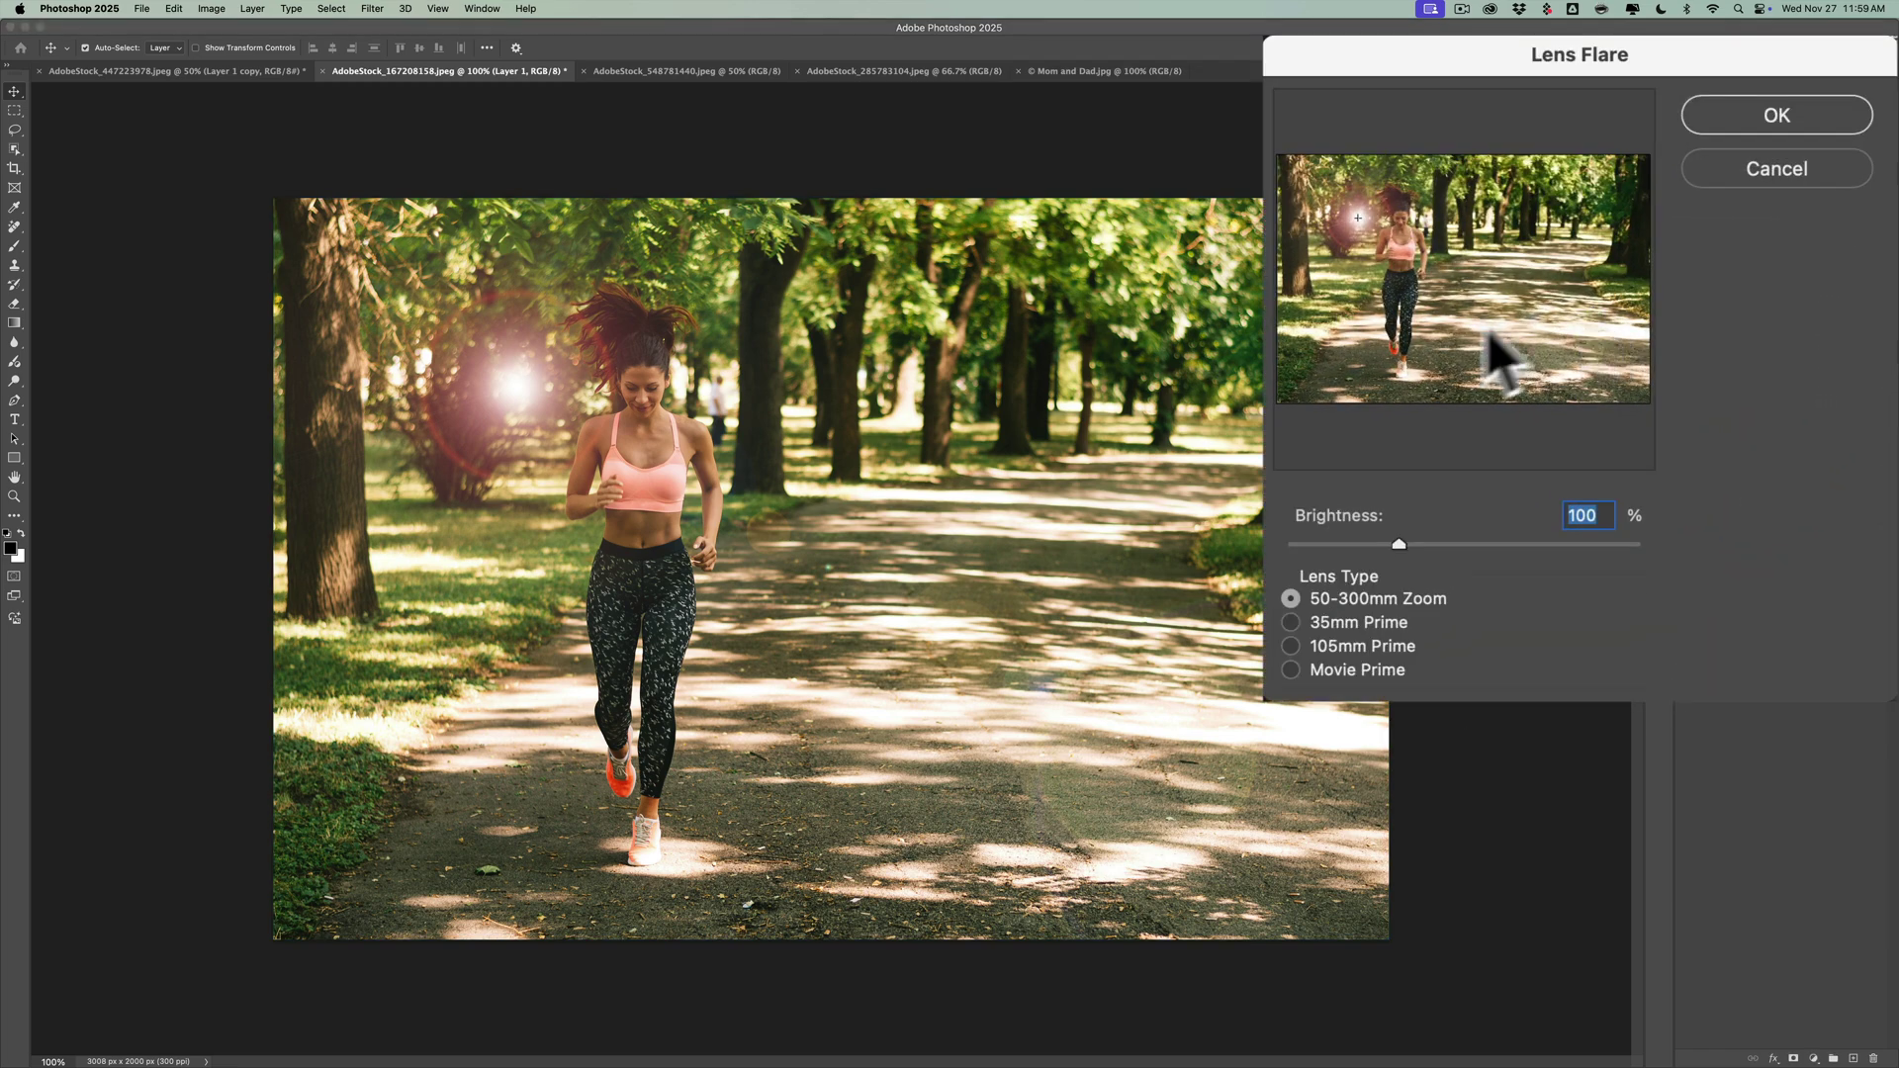
left_click_drag(1403, 542, 1515, 543)
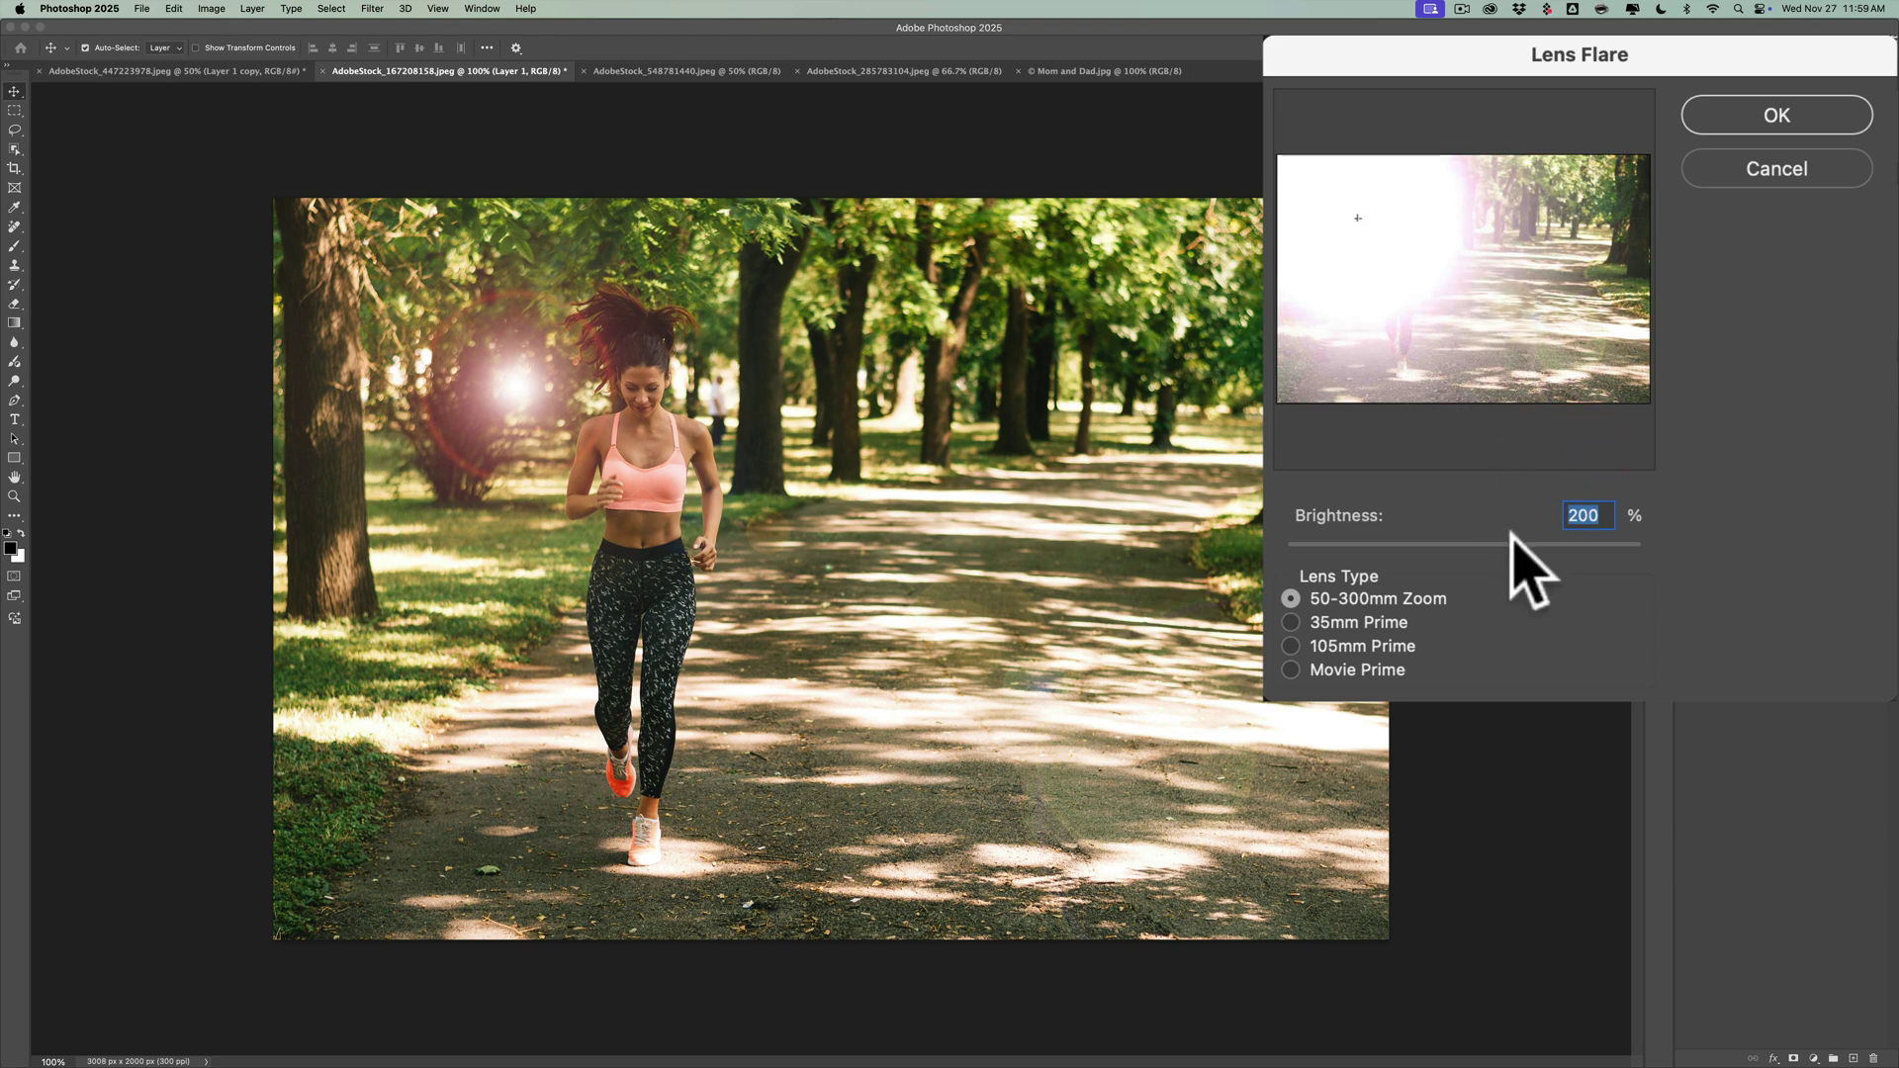
left_click_drag(1516, 544, 1466, 543)
left_click_drag(1358, 219, 1585, 175)
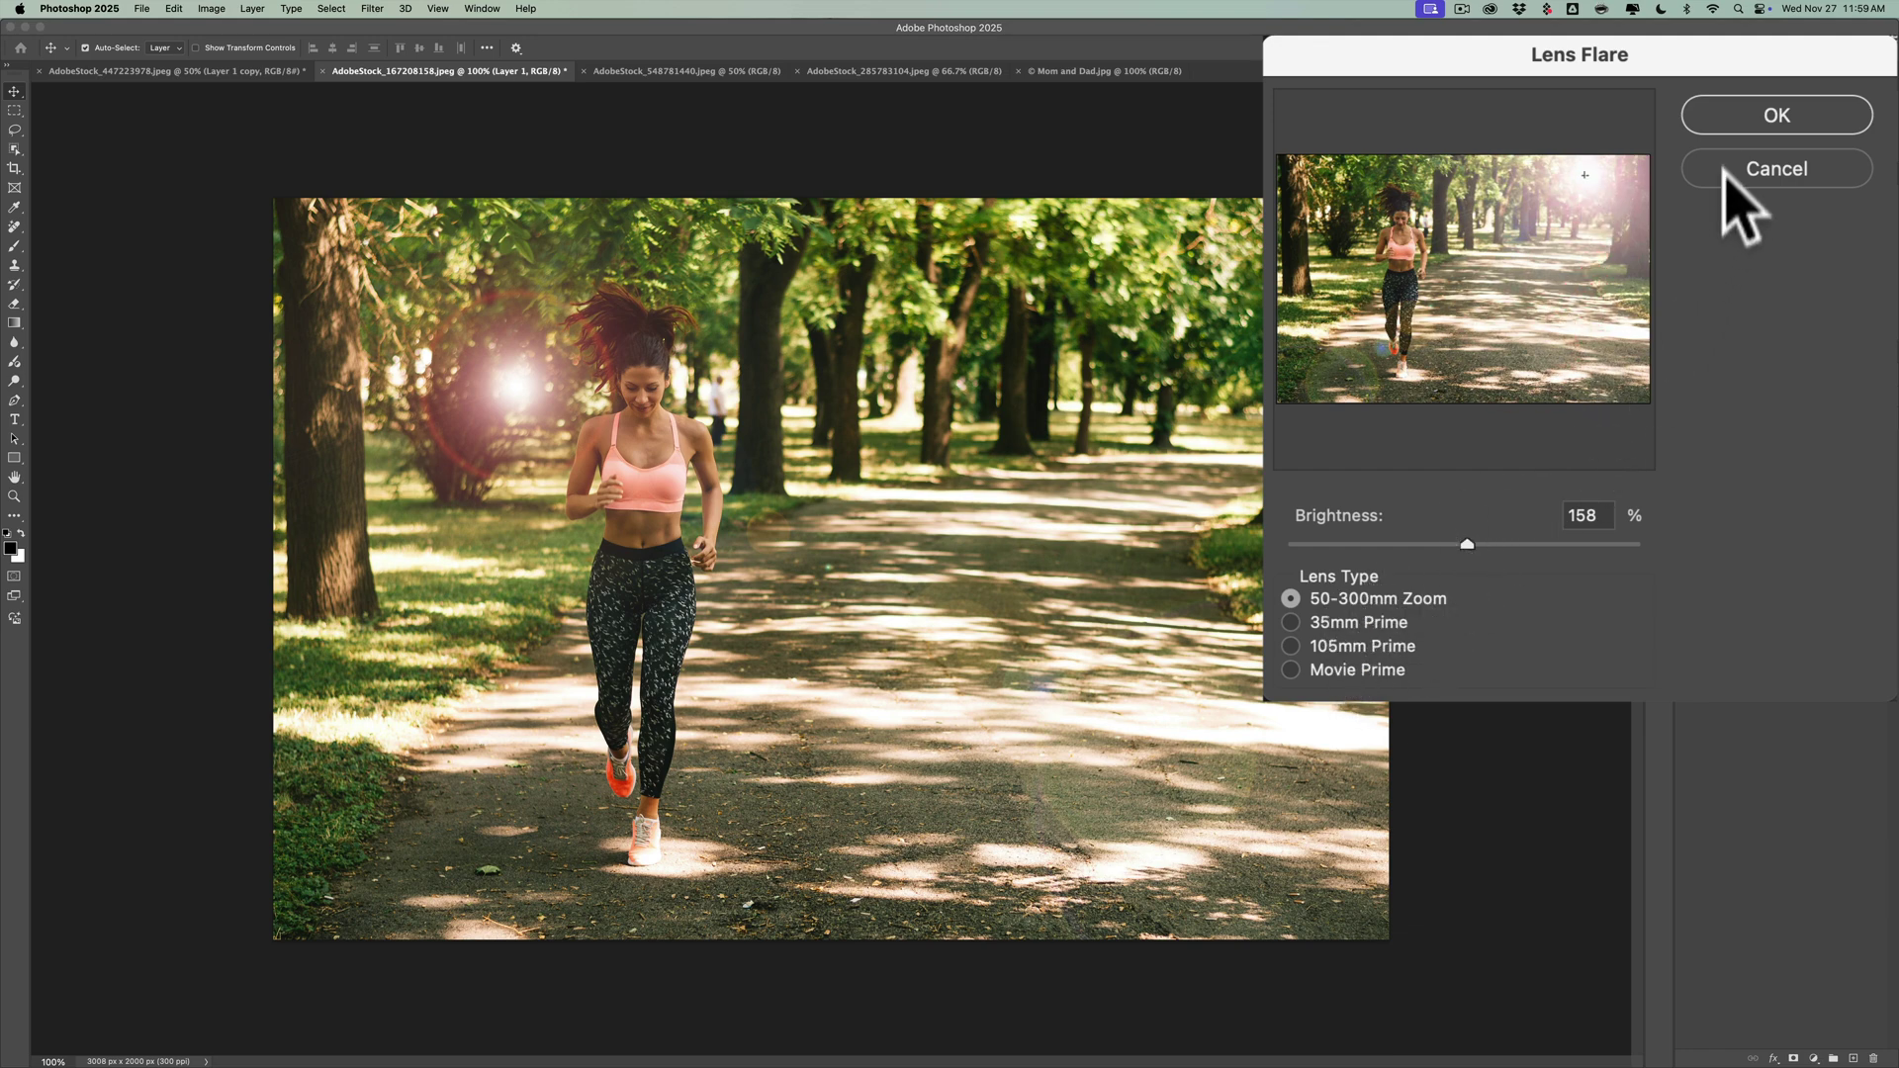
left_click(1737, 118)
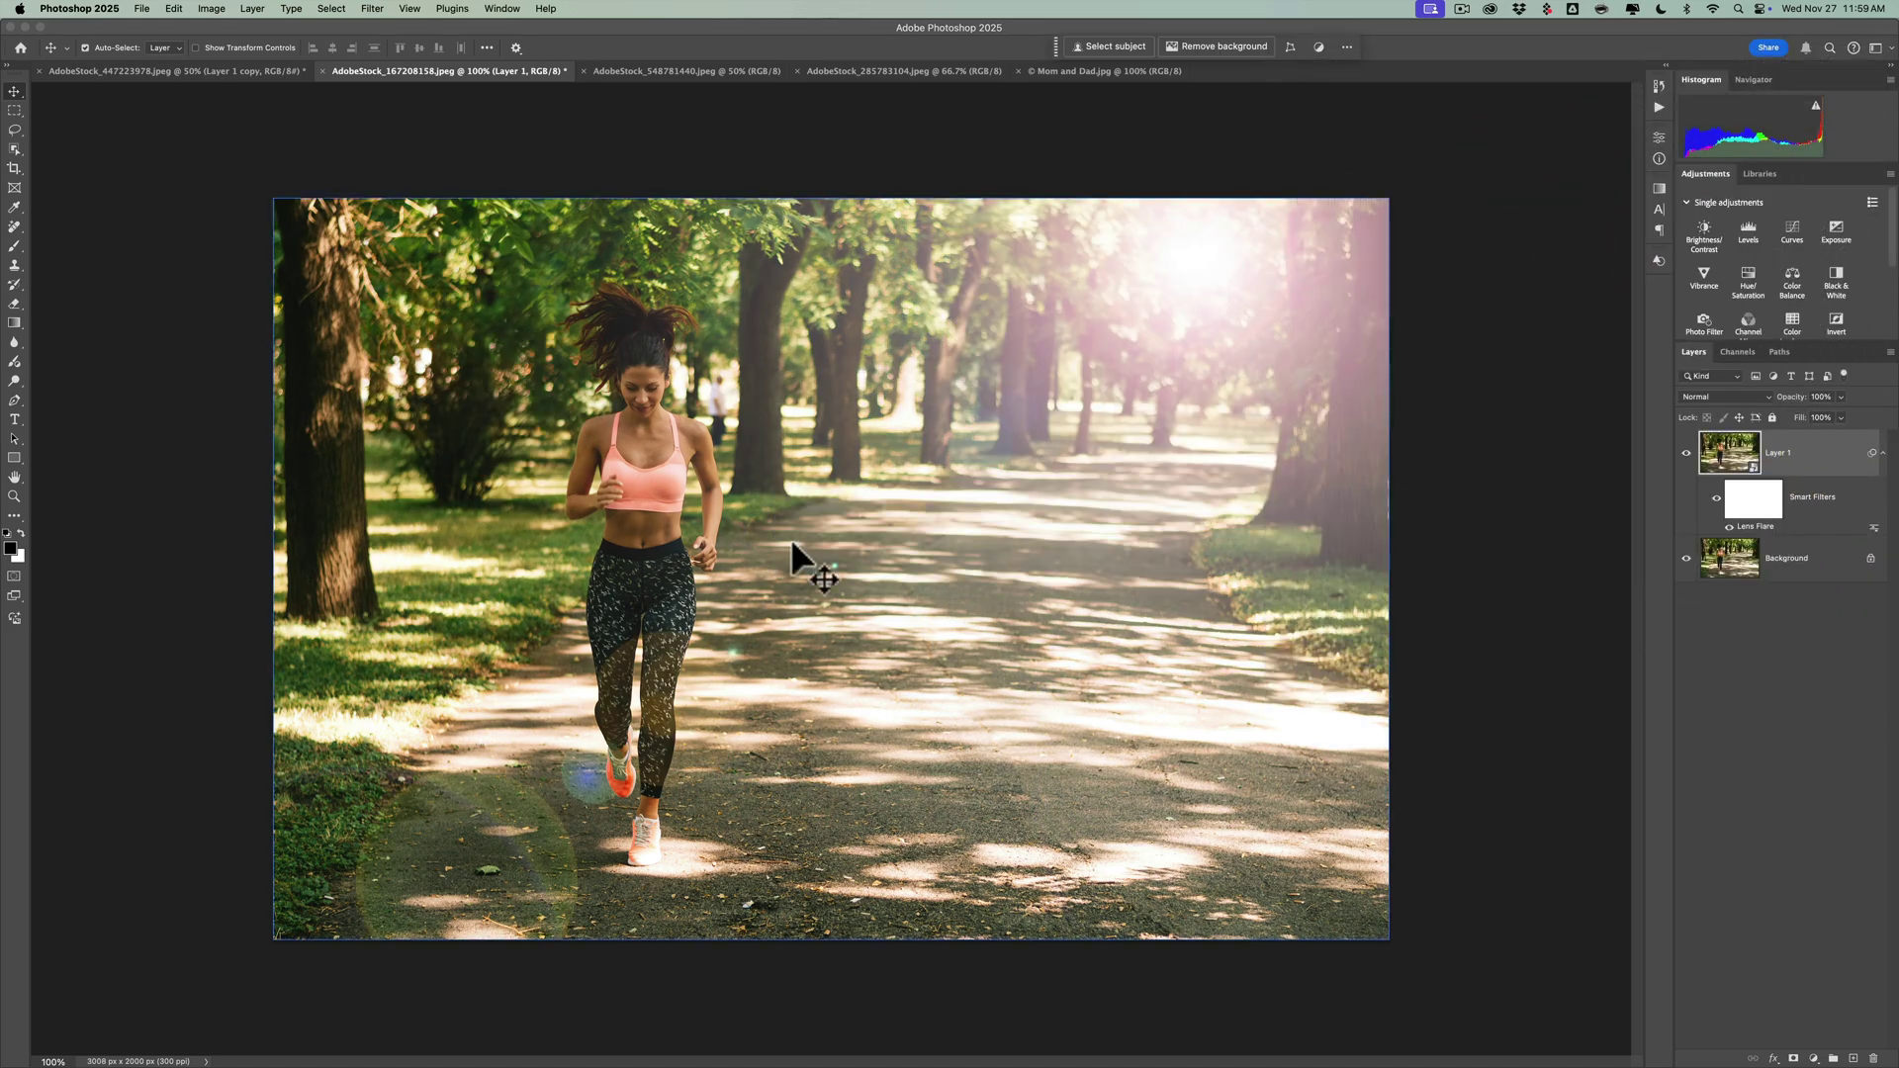
Switch to the AdobeStock_548781440 photo of the woman drinking from a bottle
left_click(657, 73)
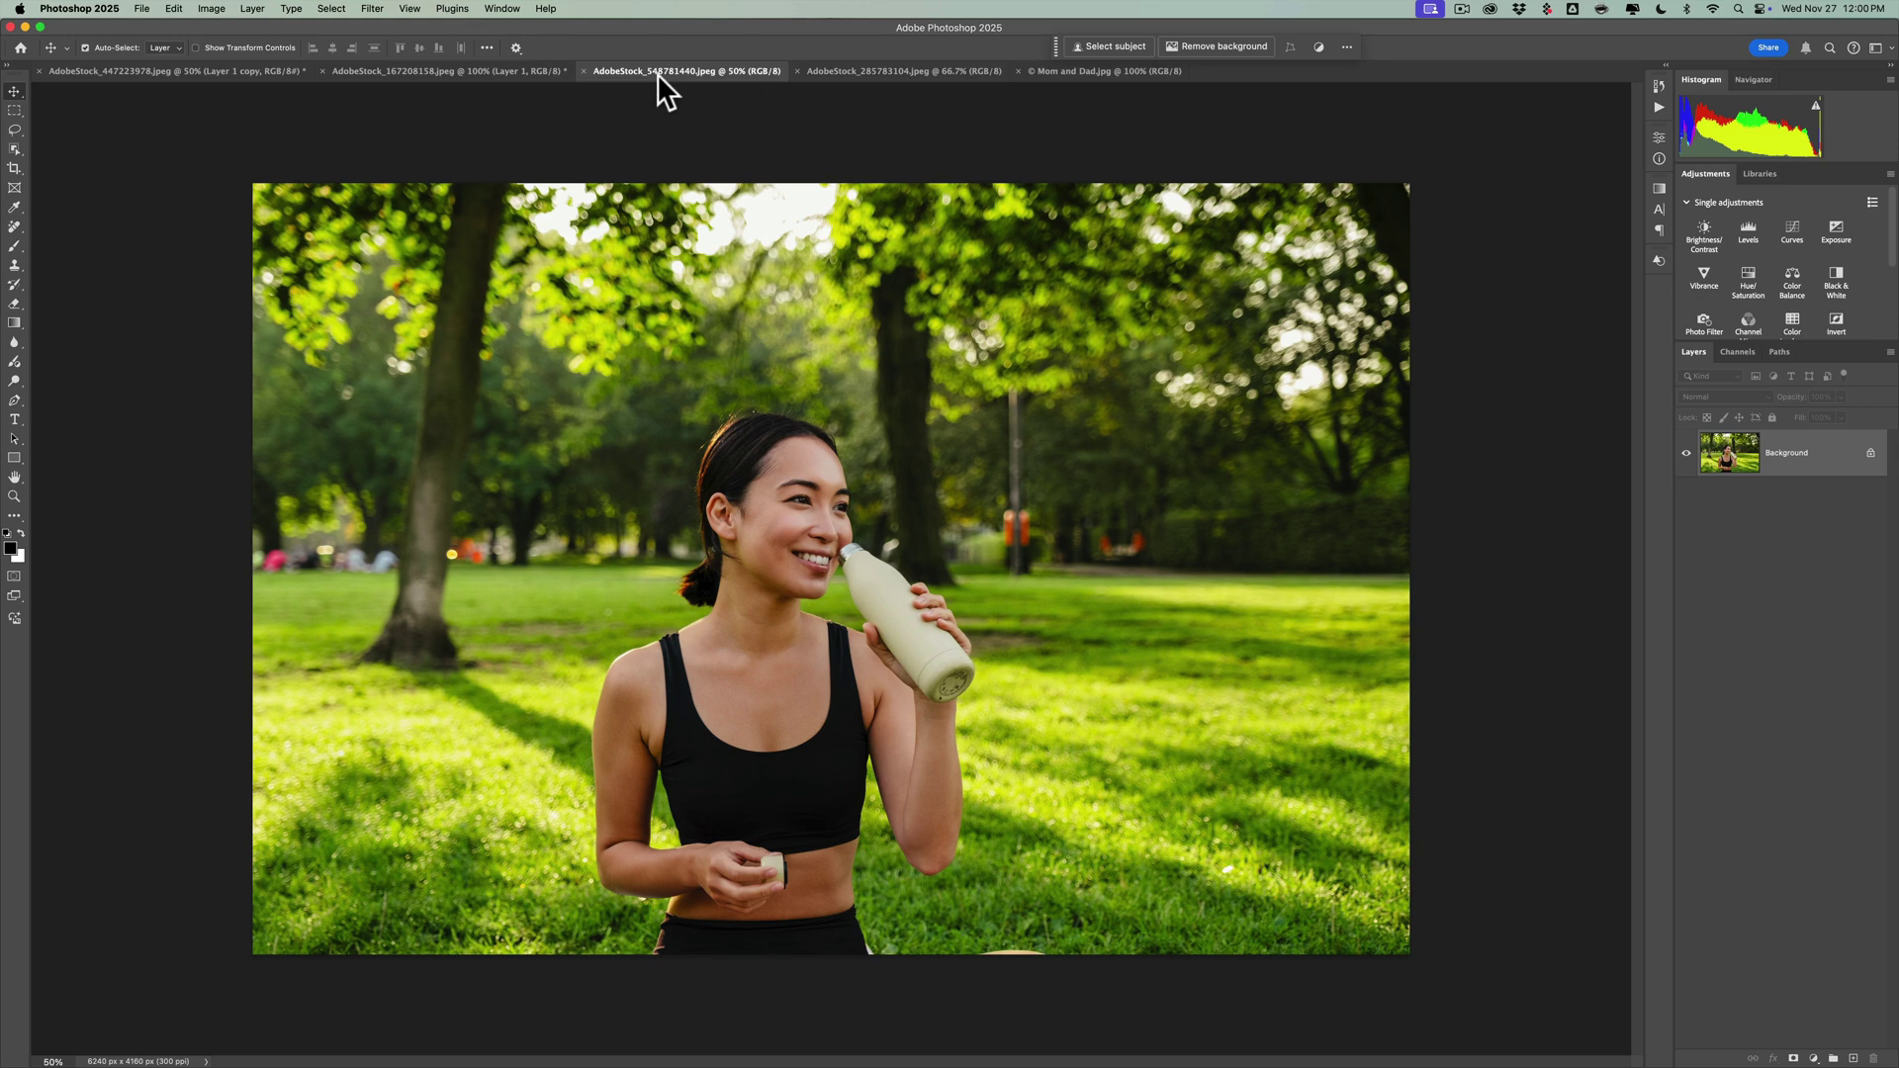
key("super")
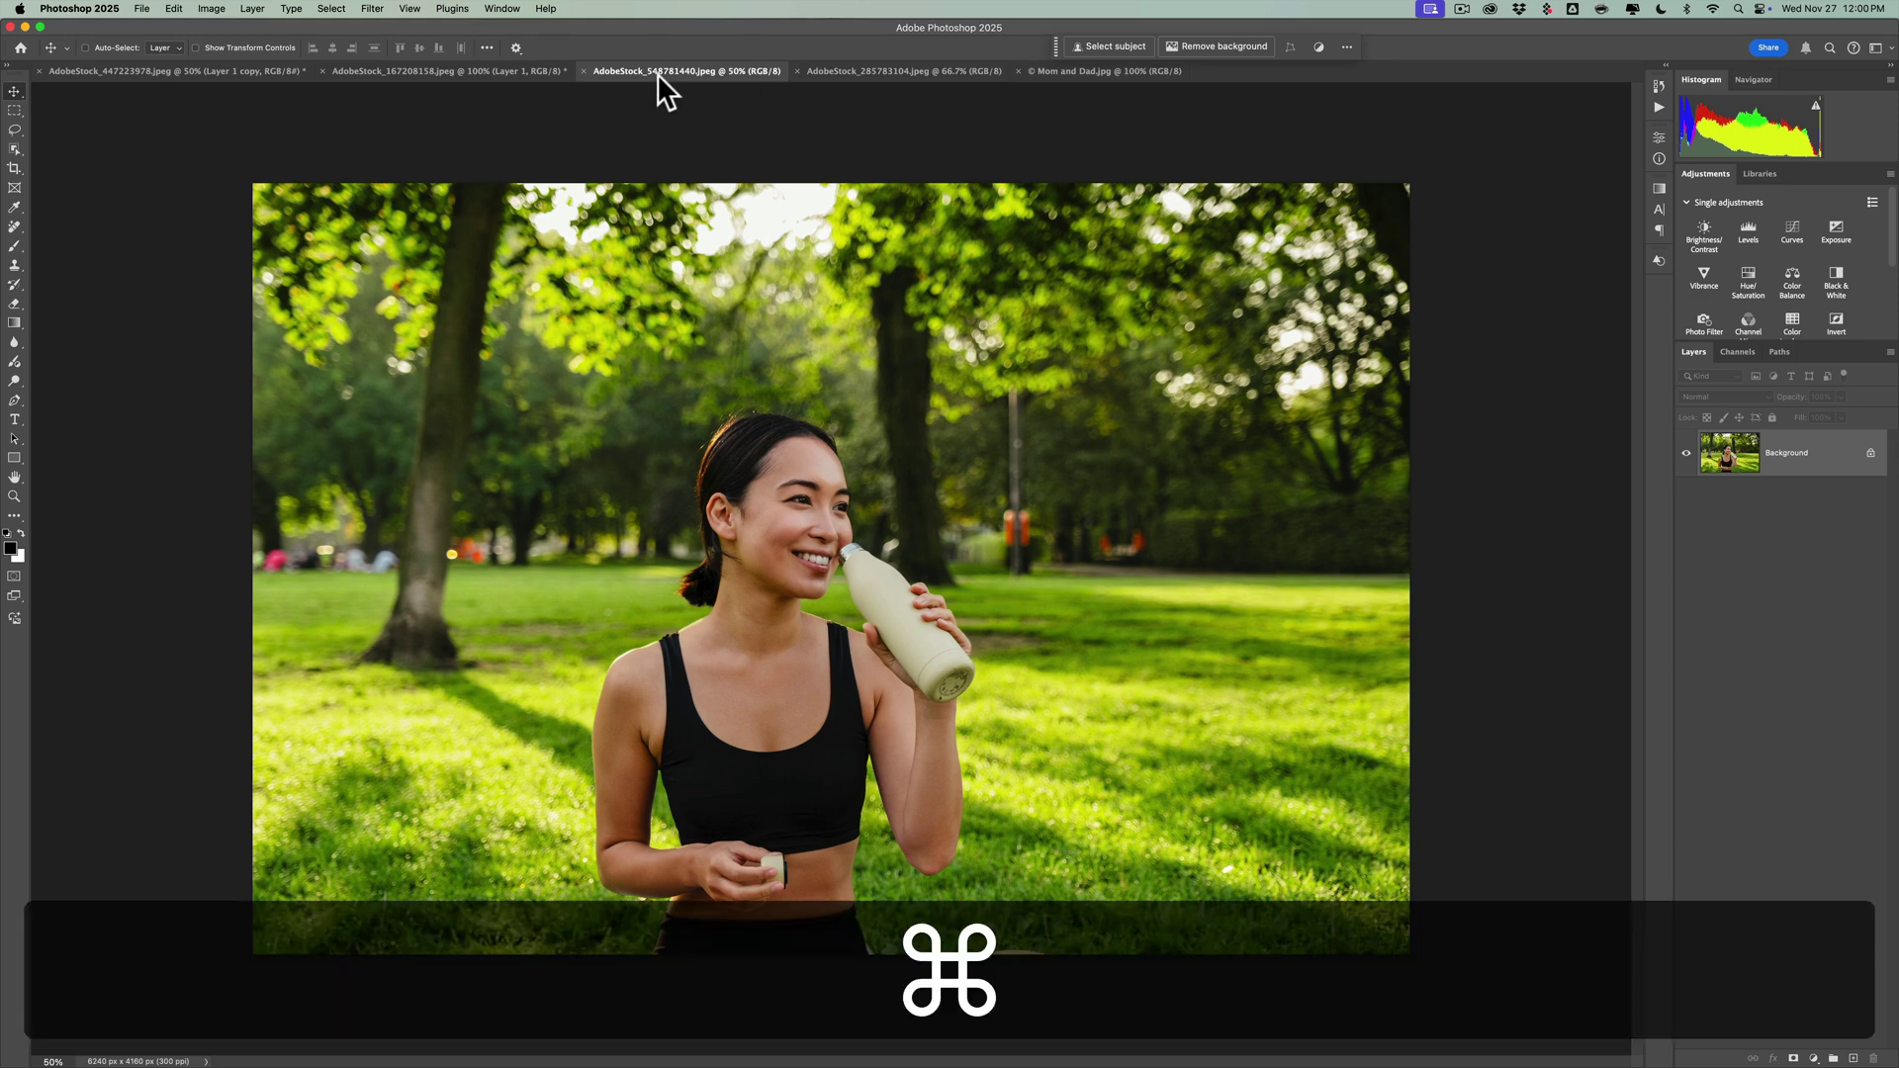
Duplicate the bottle photo's layer and run the Remove background quick action on the copy
key("super+j")
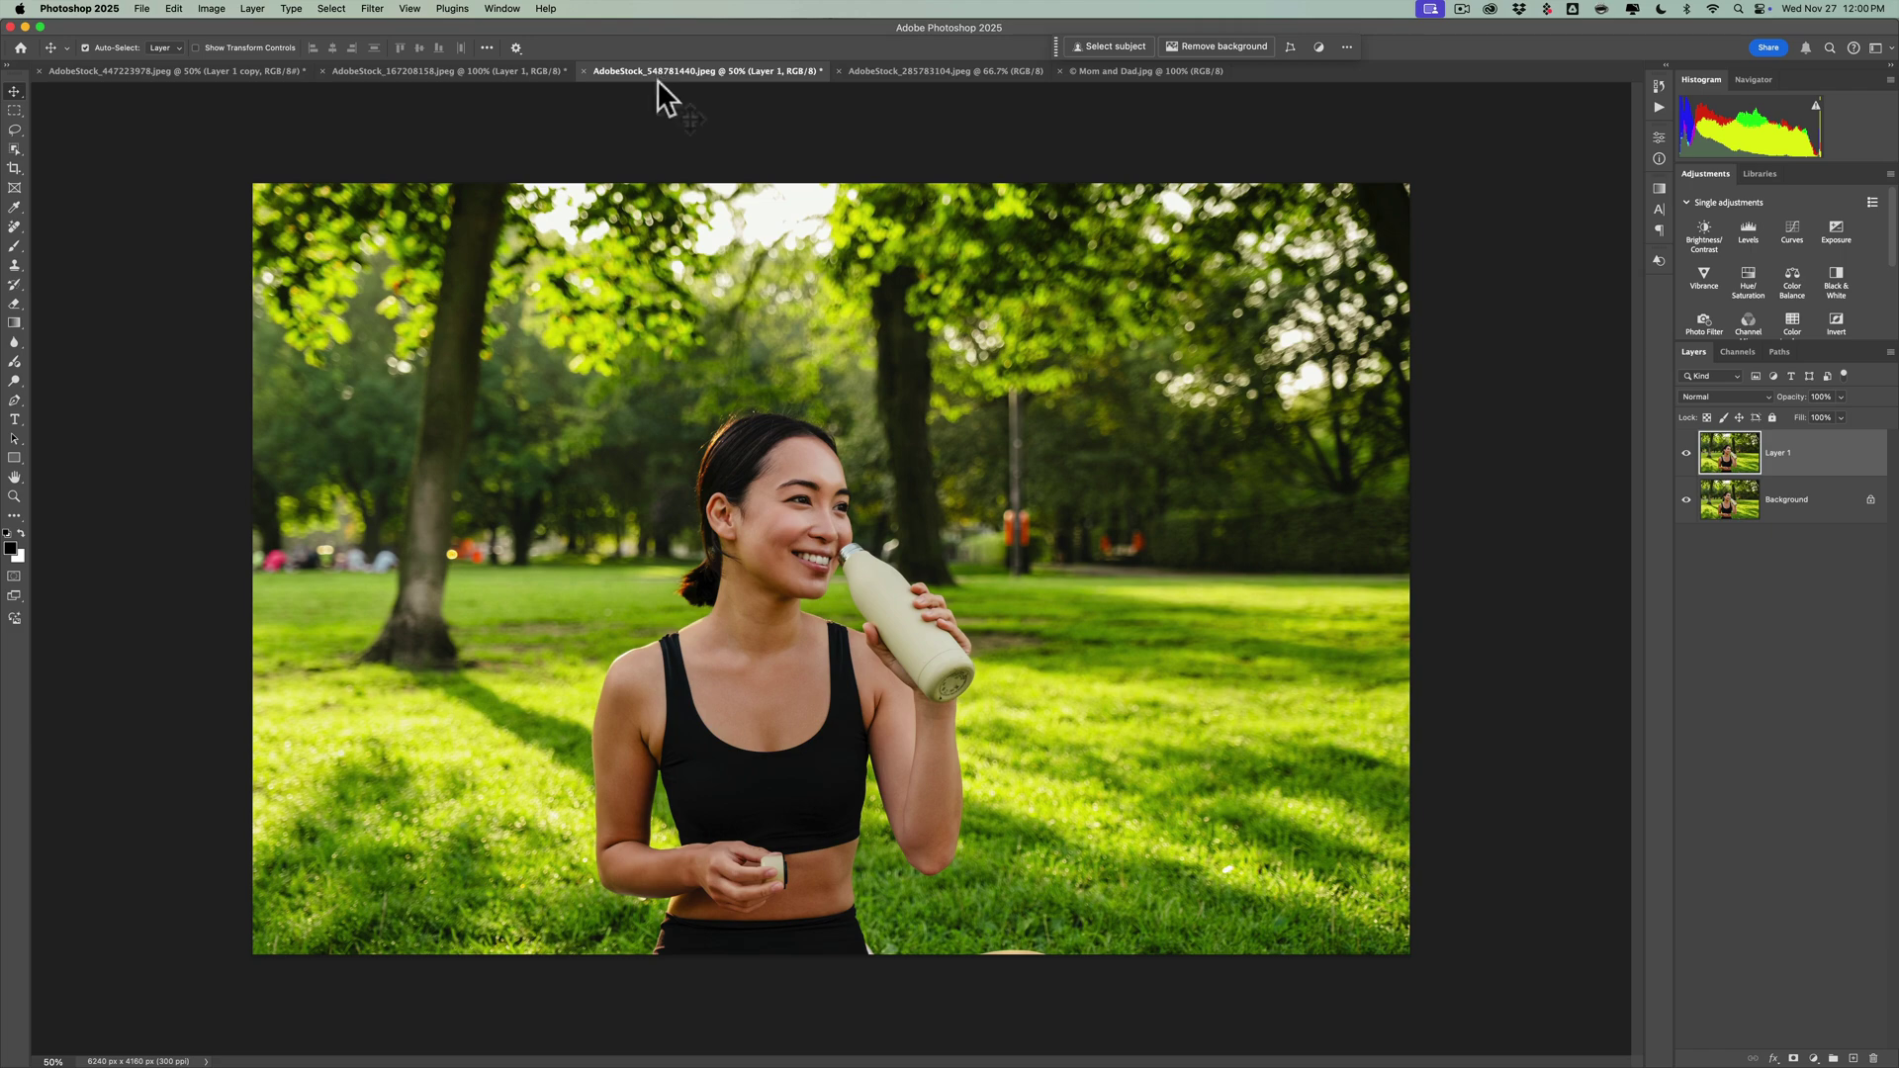
left_click(542, 9)
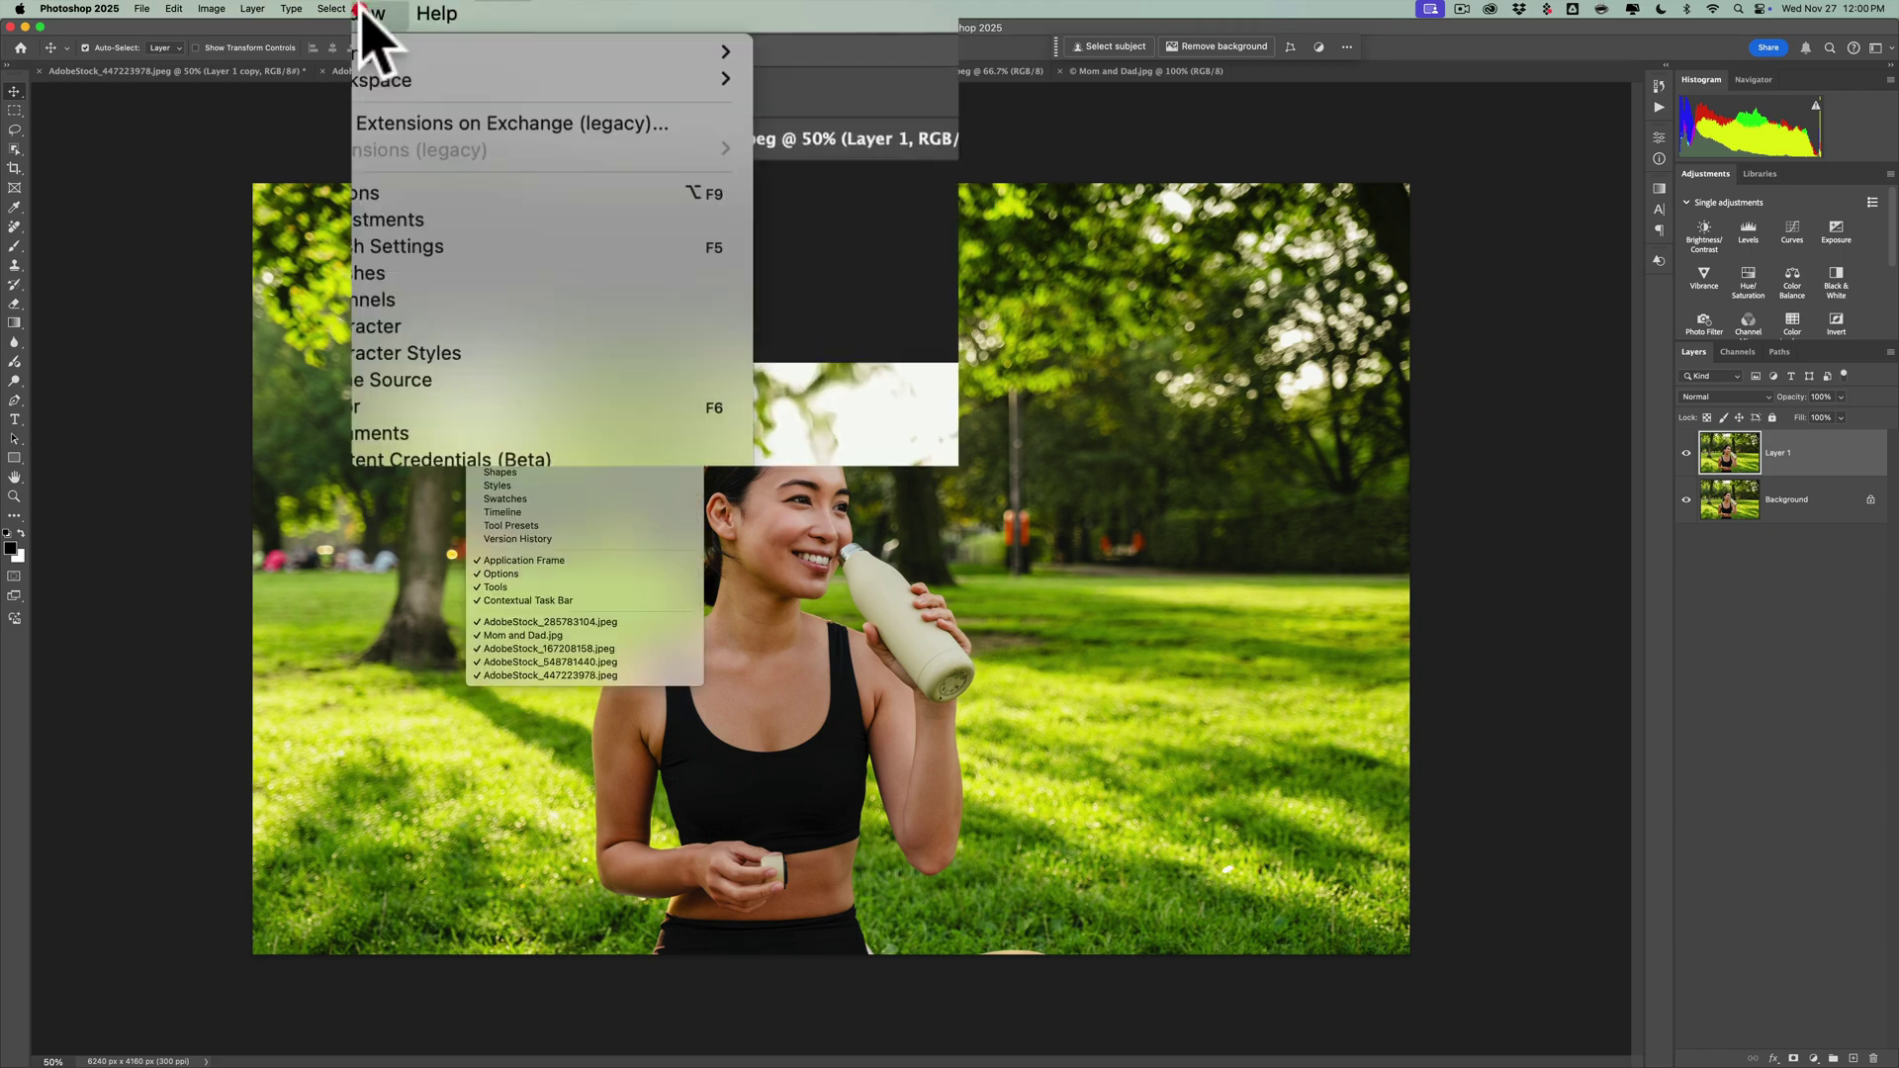
left_click(543, 50)
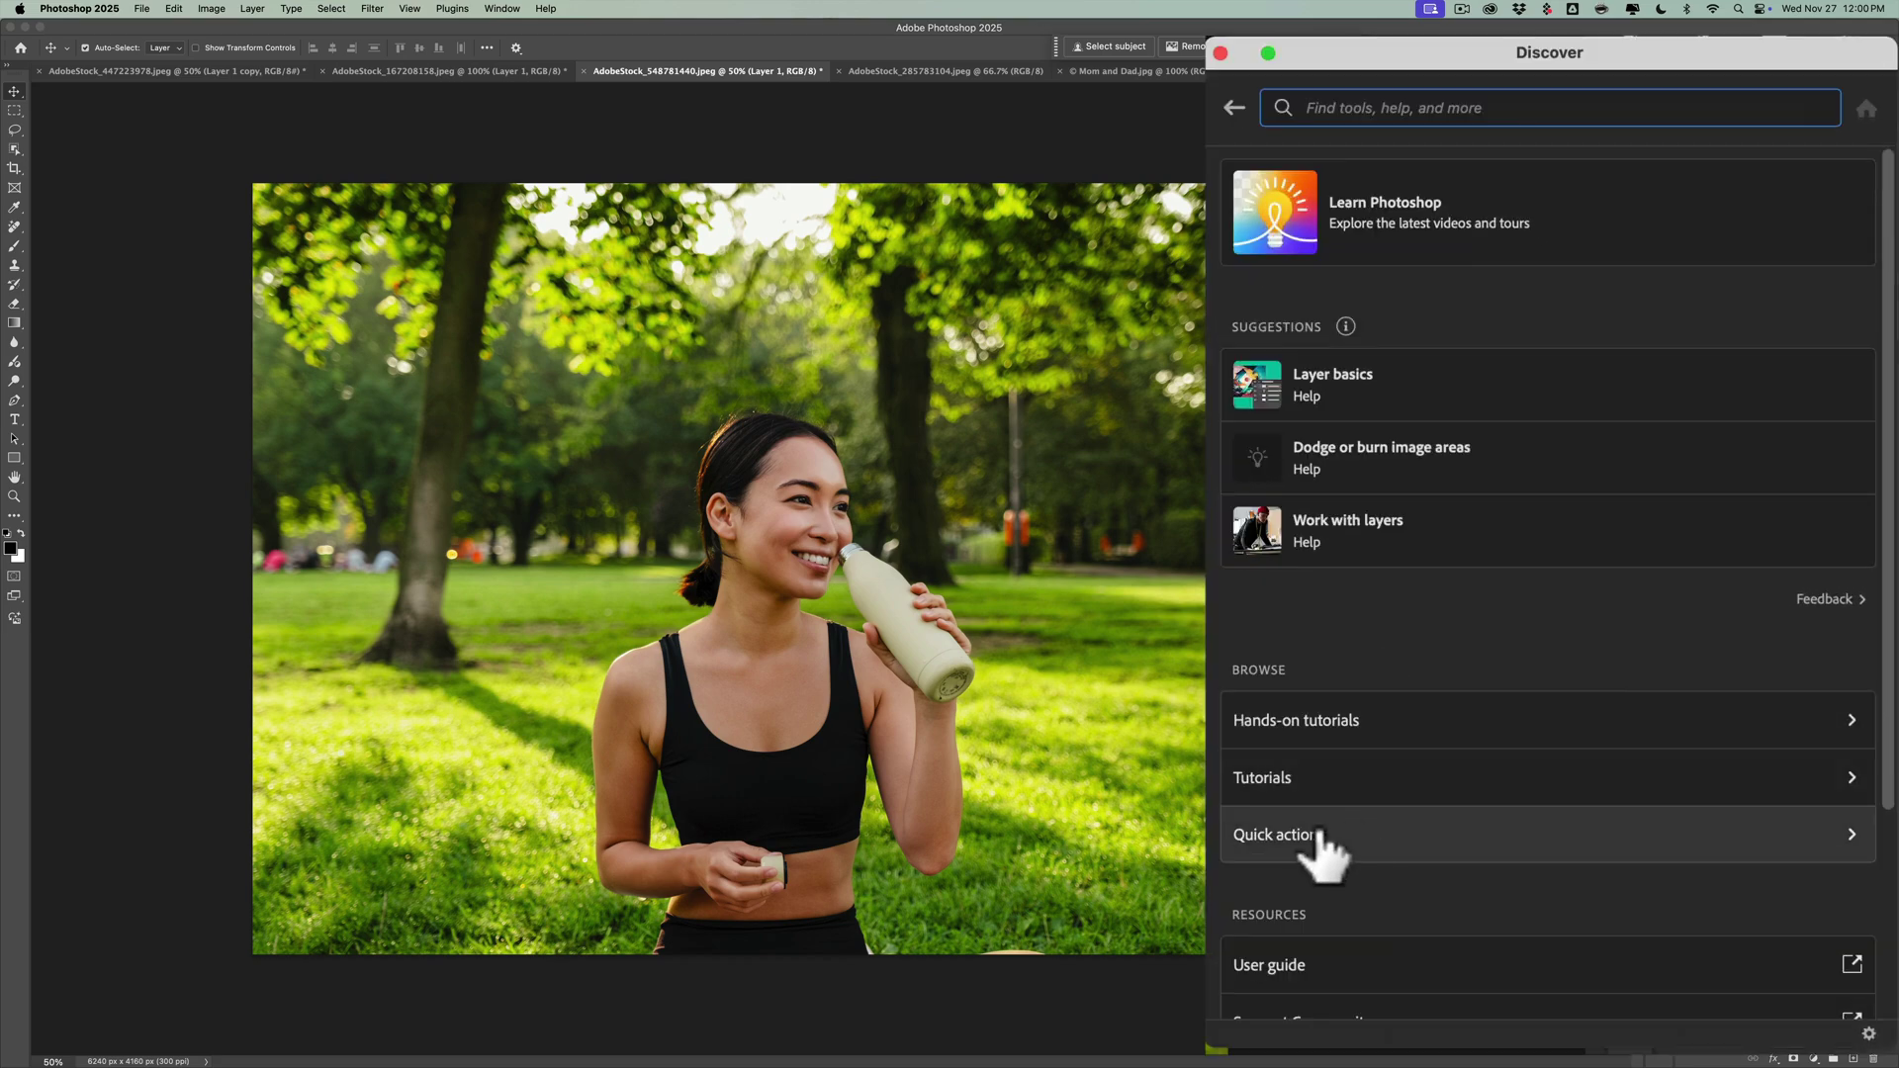
left_click(1319, 836)
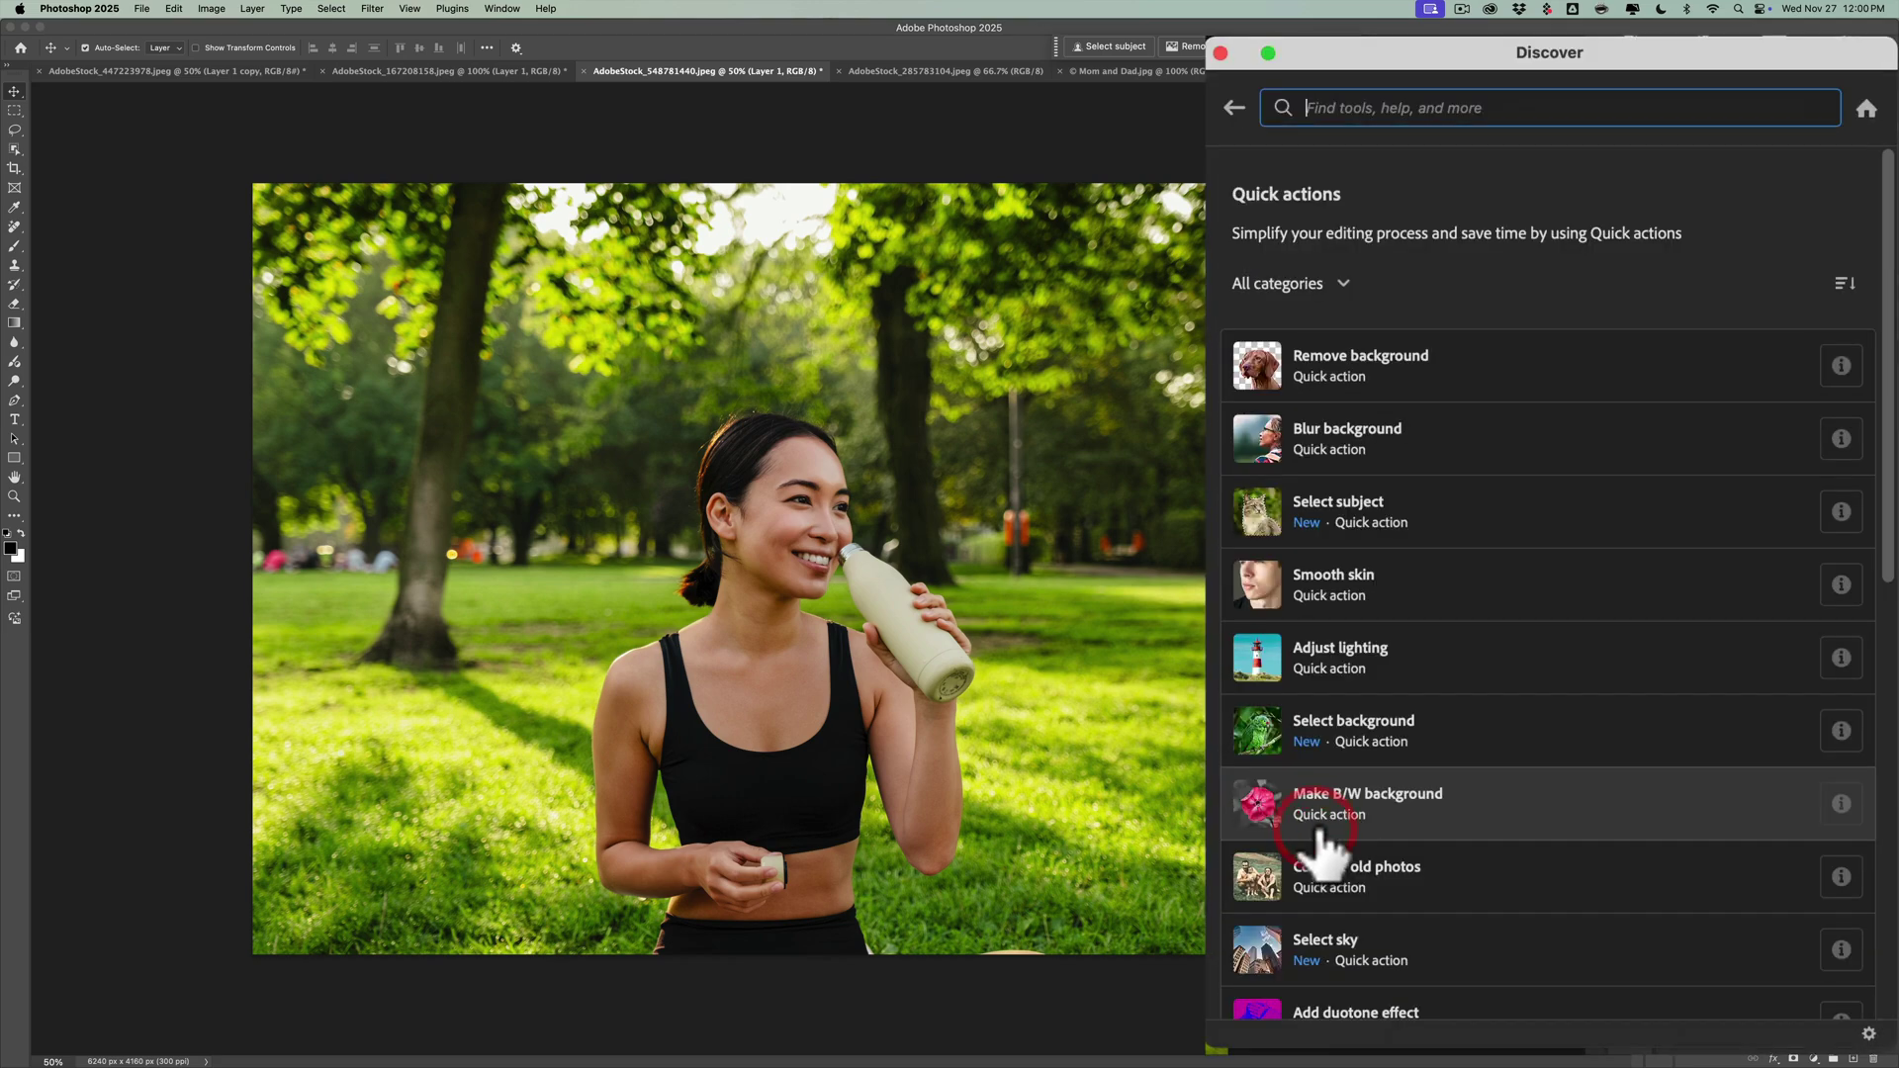
left_click(1316, 358)
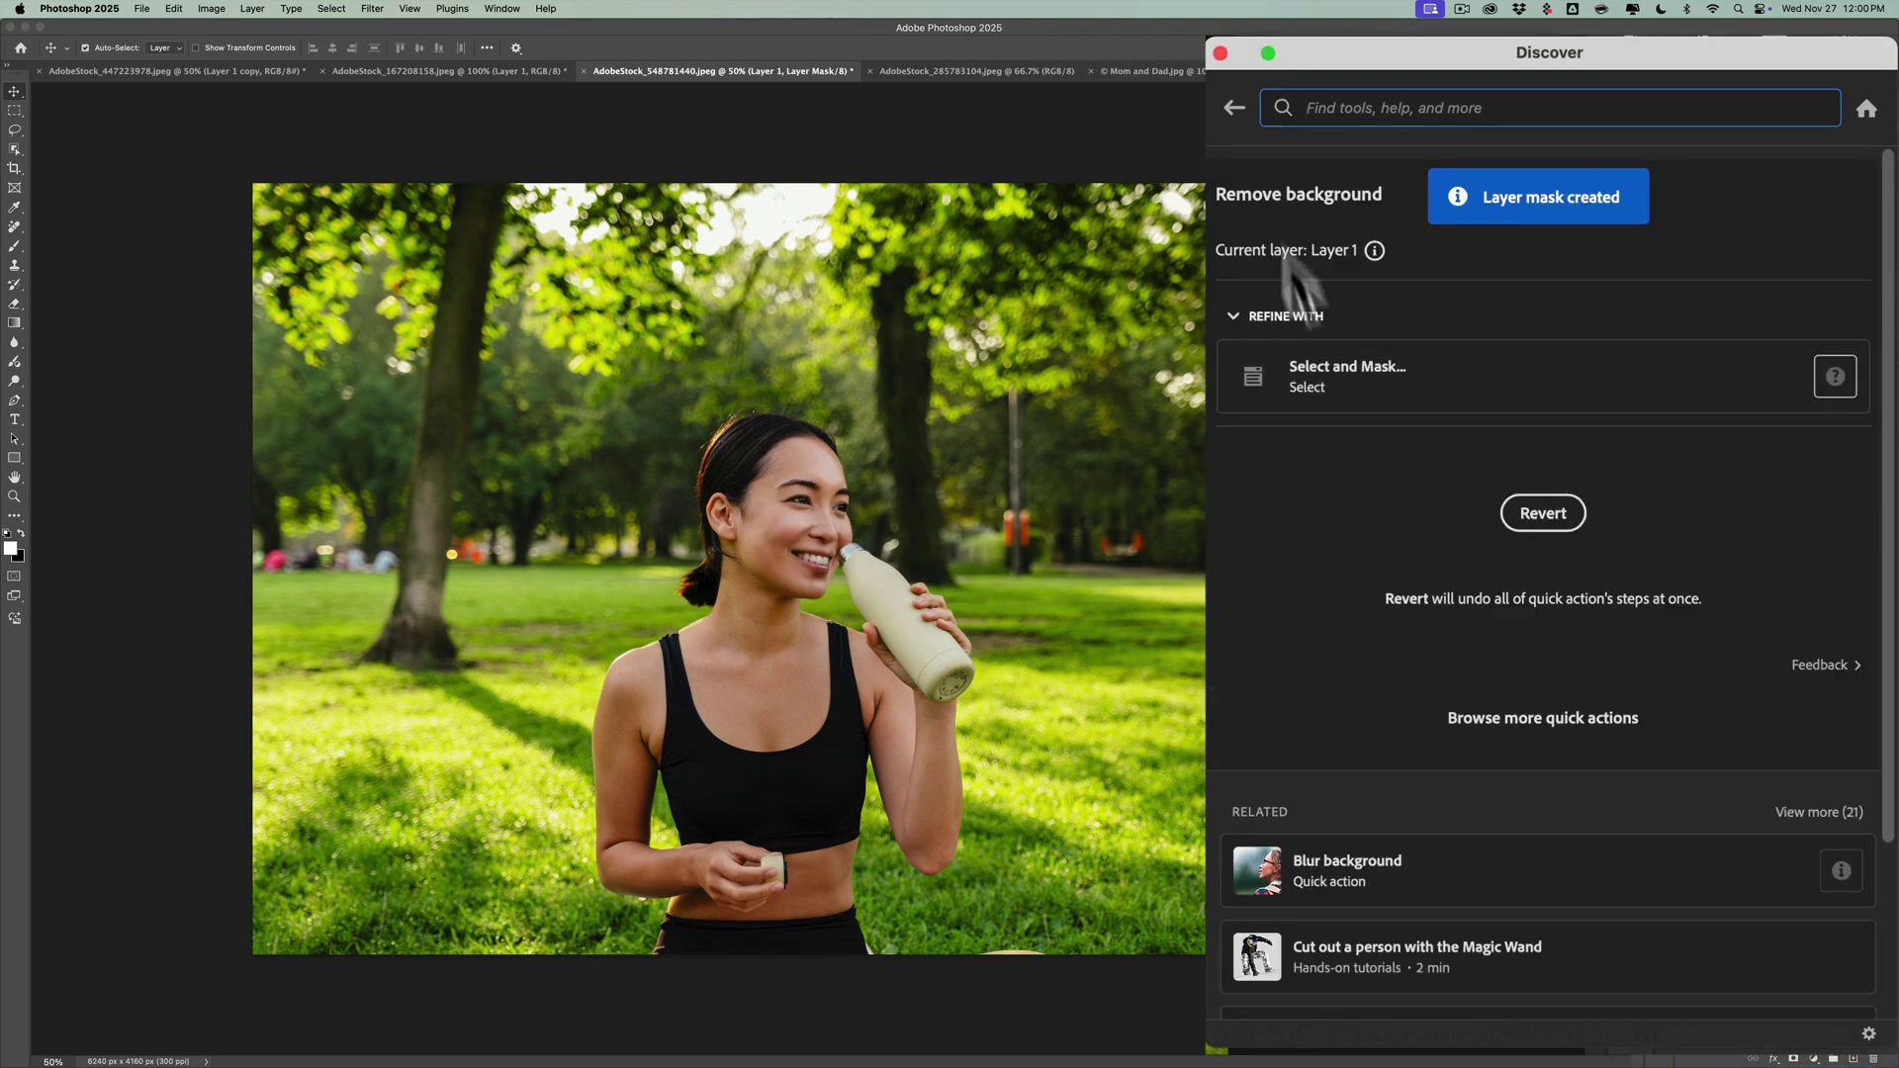
Hide the original Background layer to check the cutout, then open the AdobeStock_285783104 chair portrait
left_click_drag(1229, 61, 1404, 243)
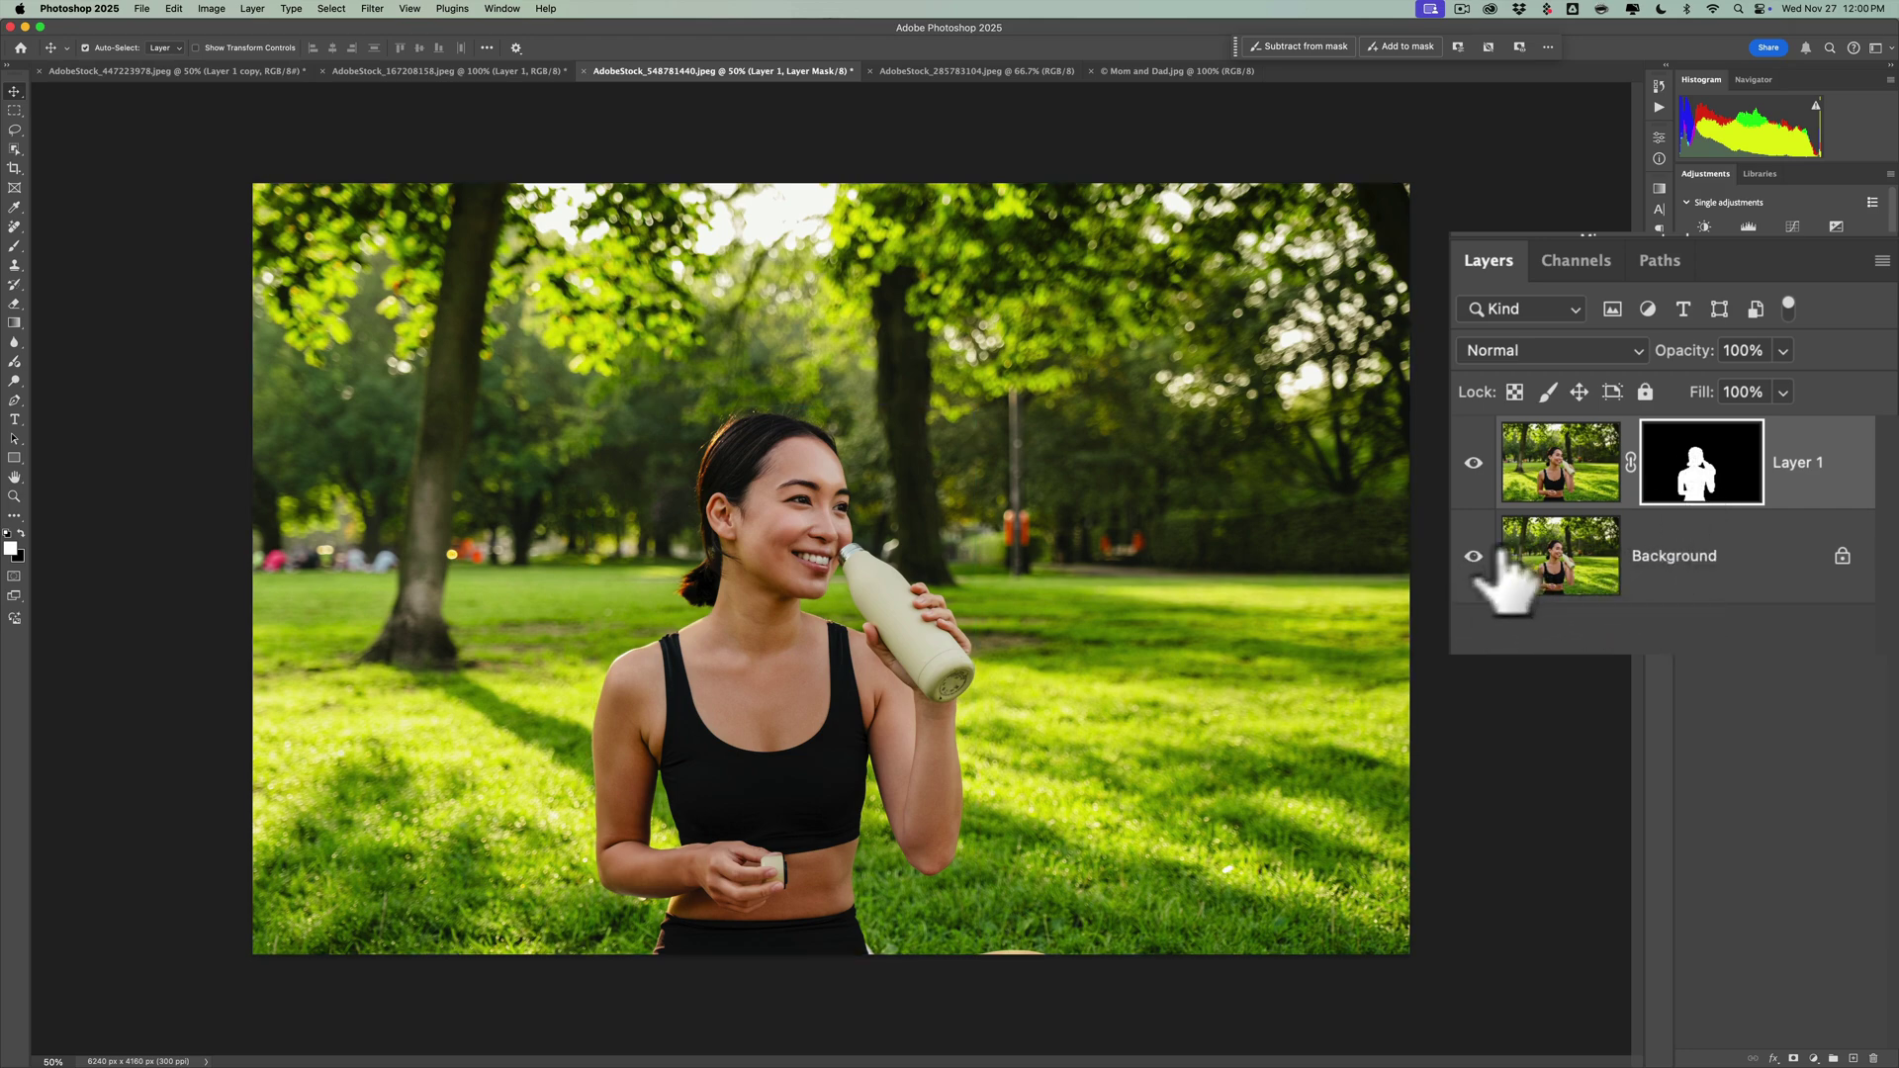
left_click(1471, 556)
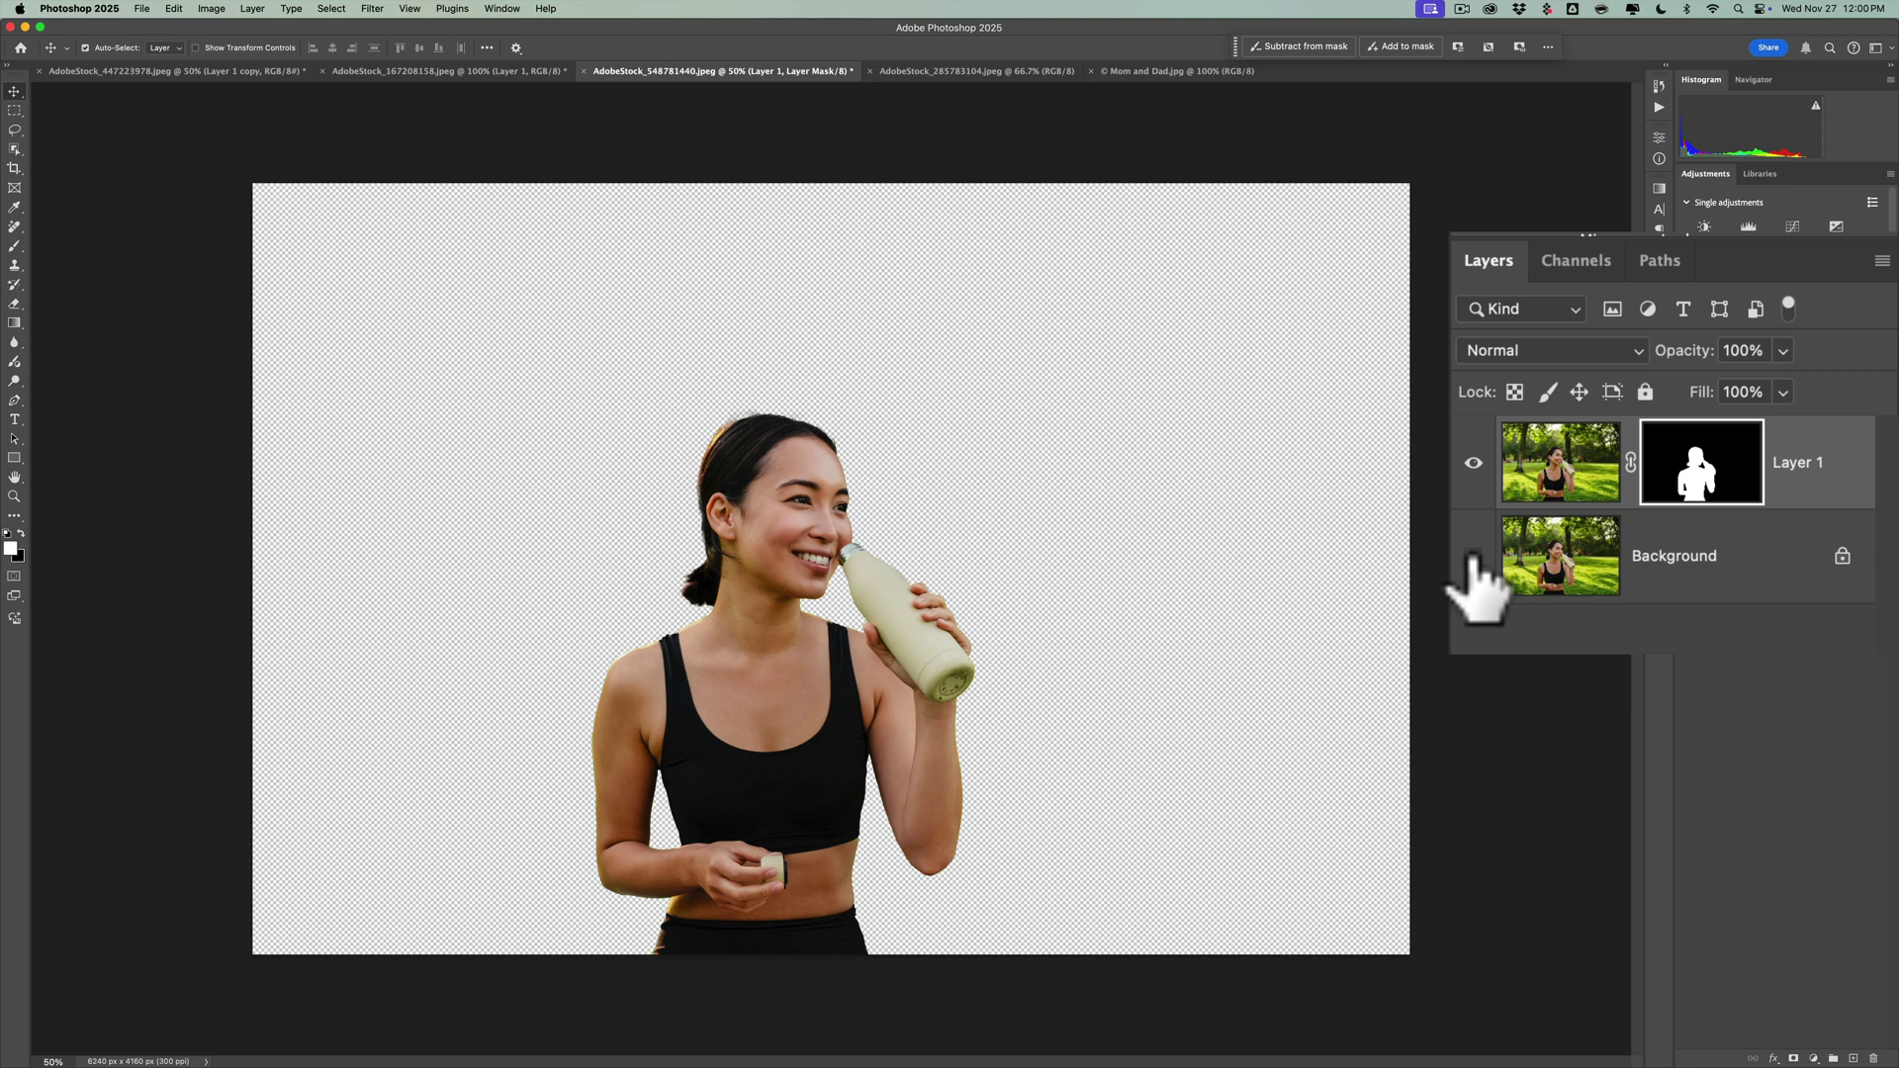
left_click(971, 69)
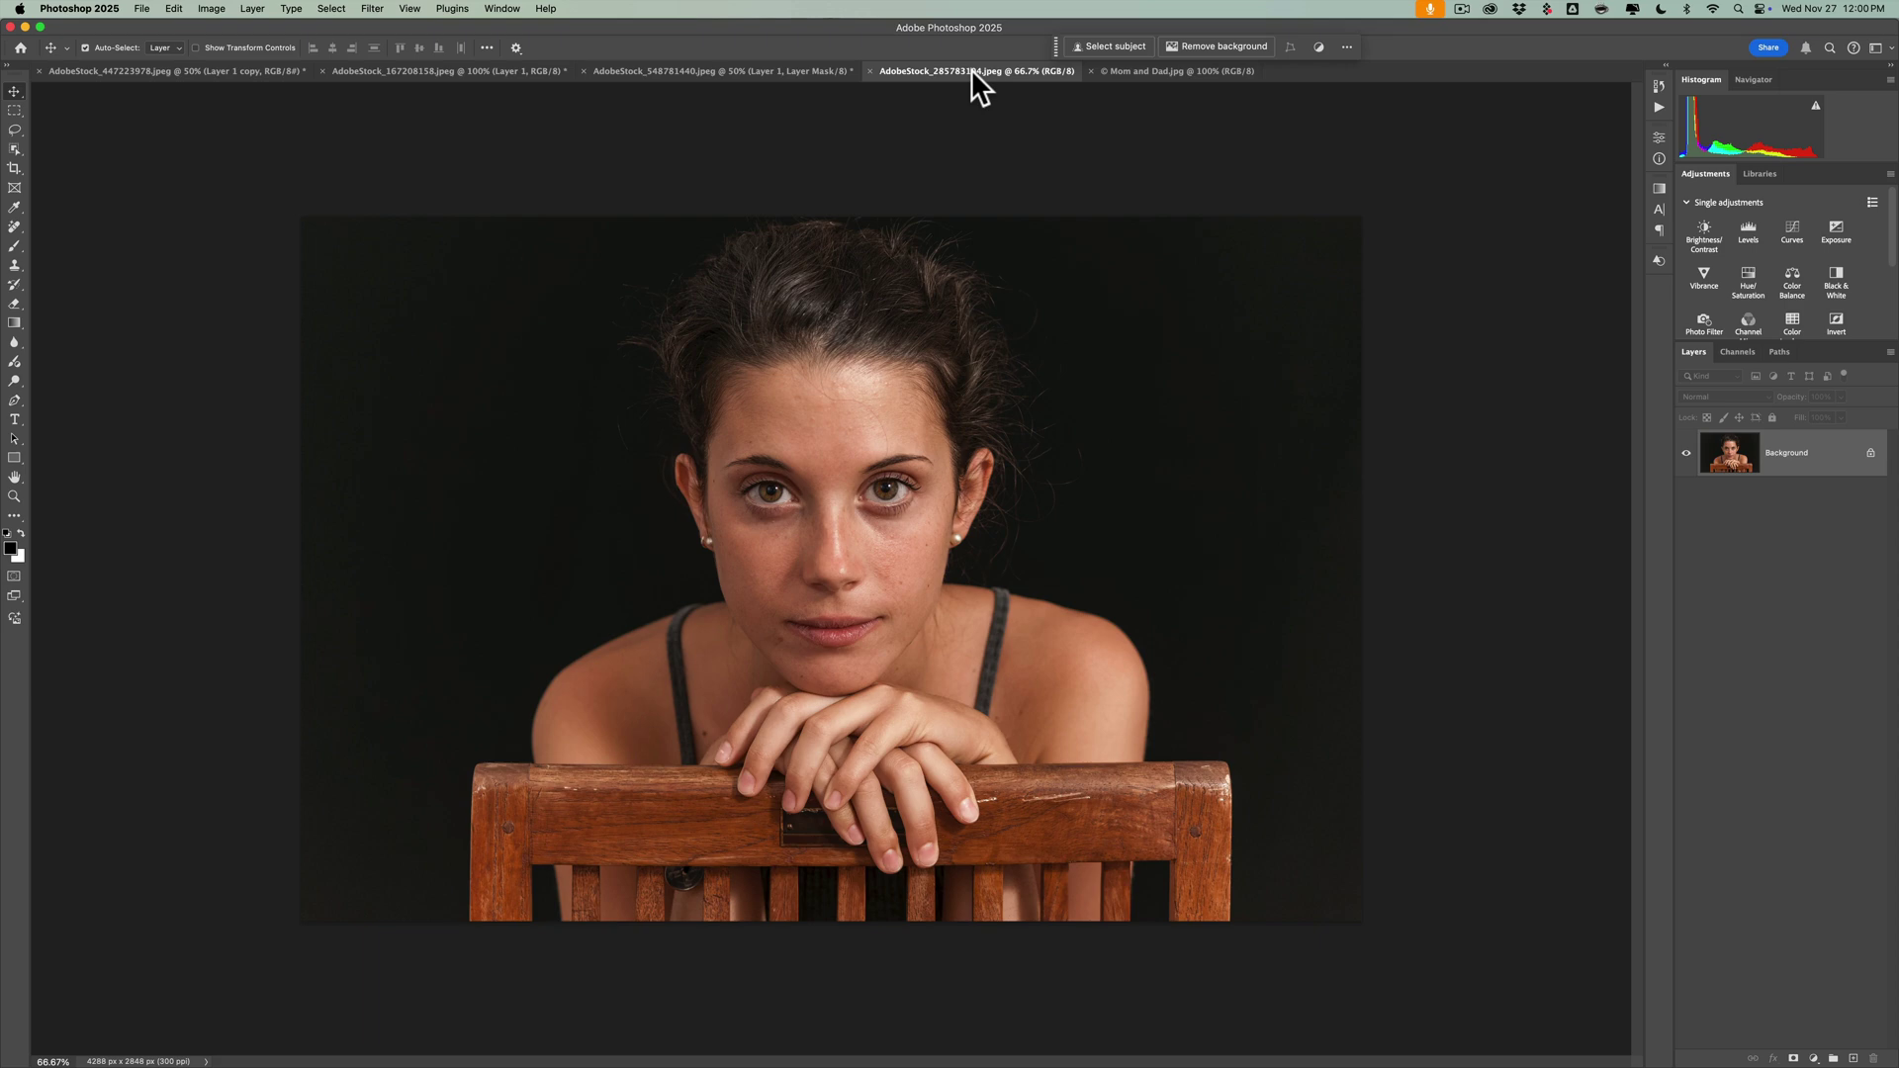
Duplicate the chair portrait onto Layer 1 and run the Smooth skin quick action
key("super")
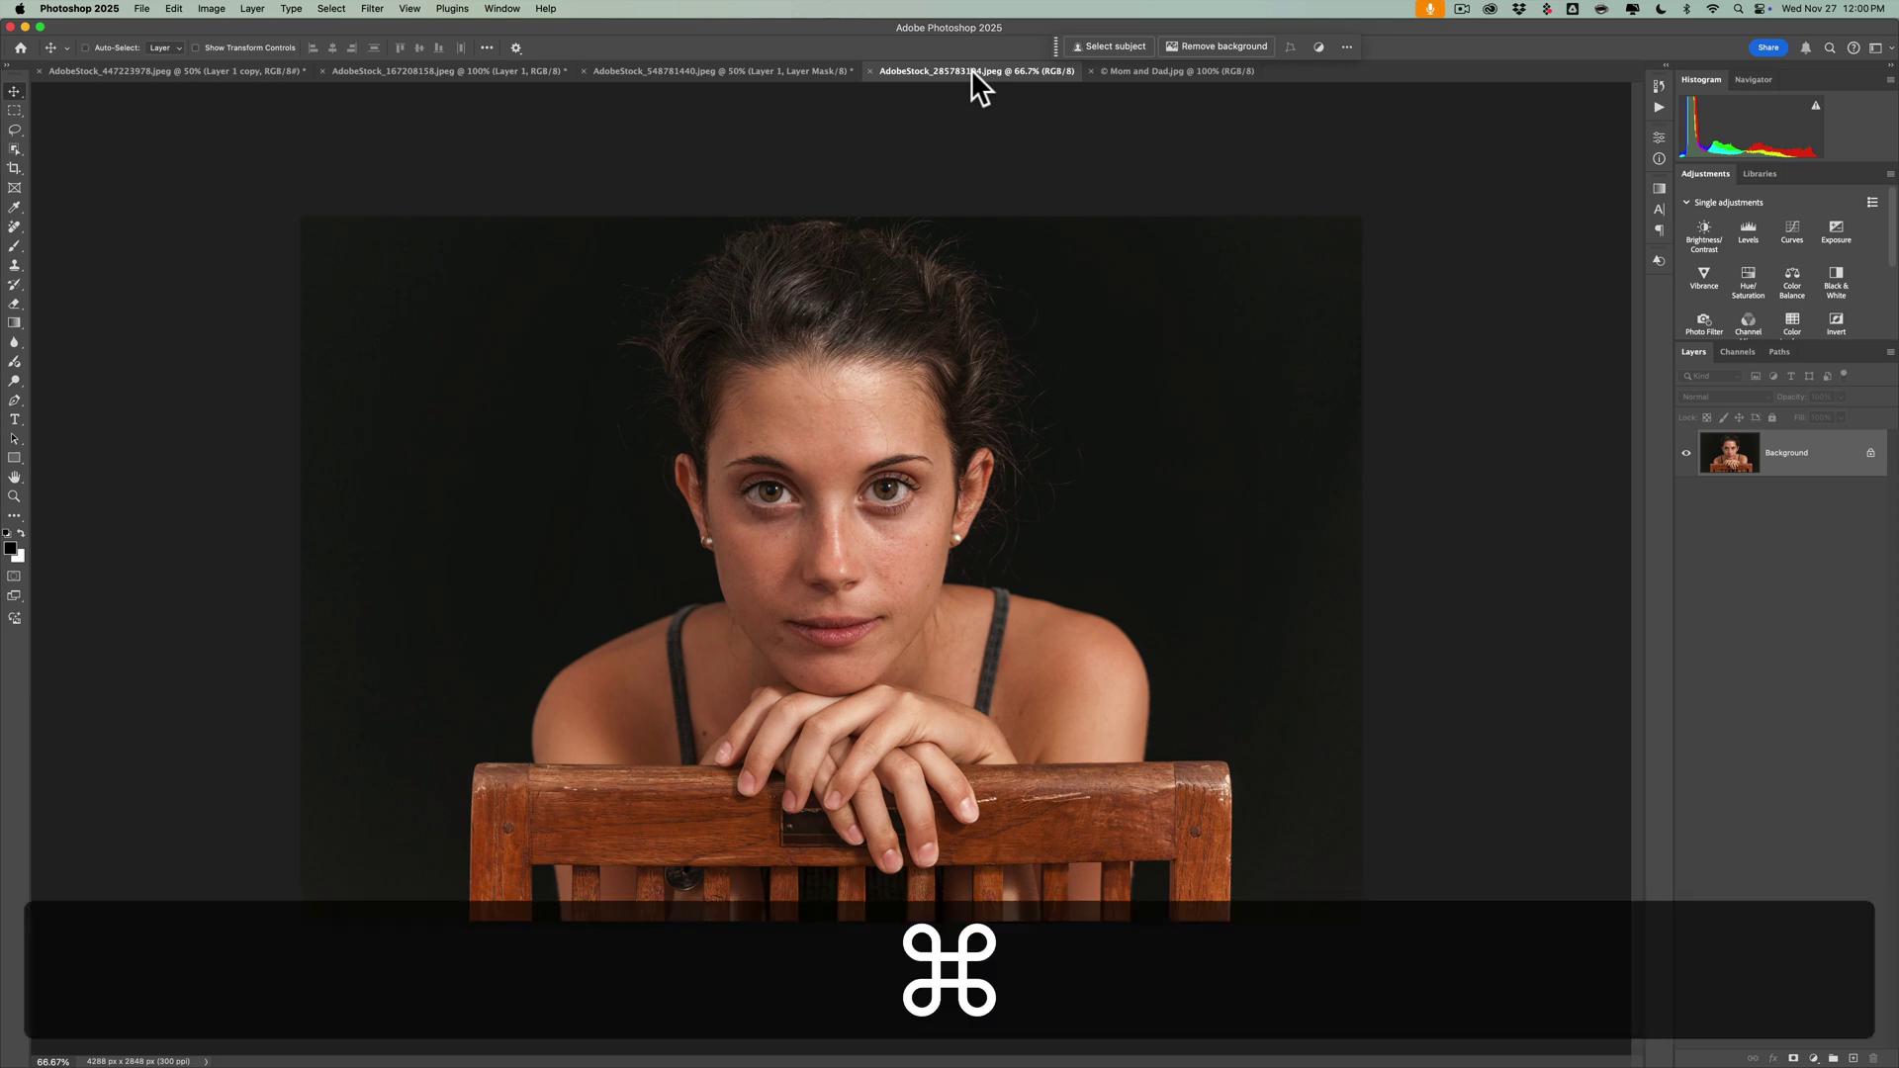
key("super+j")
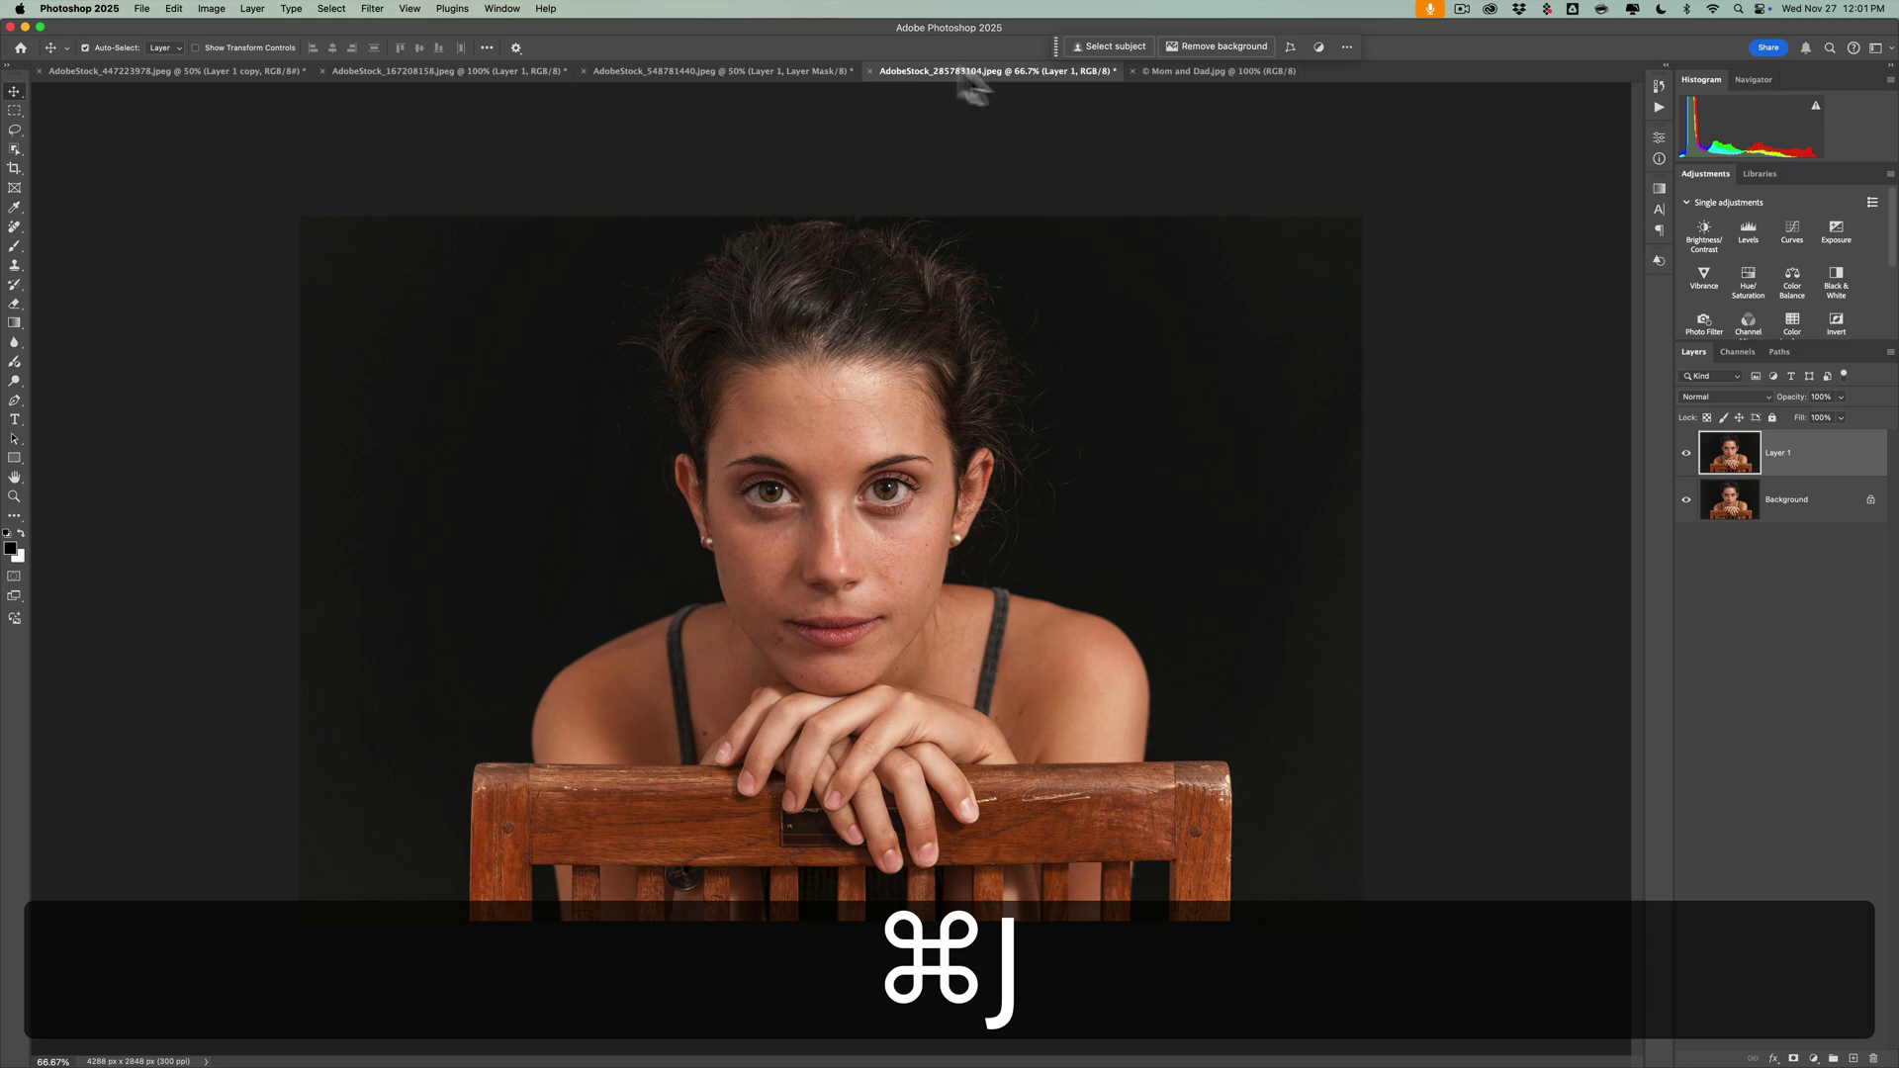
left_click(546, 9)
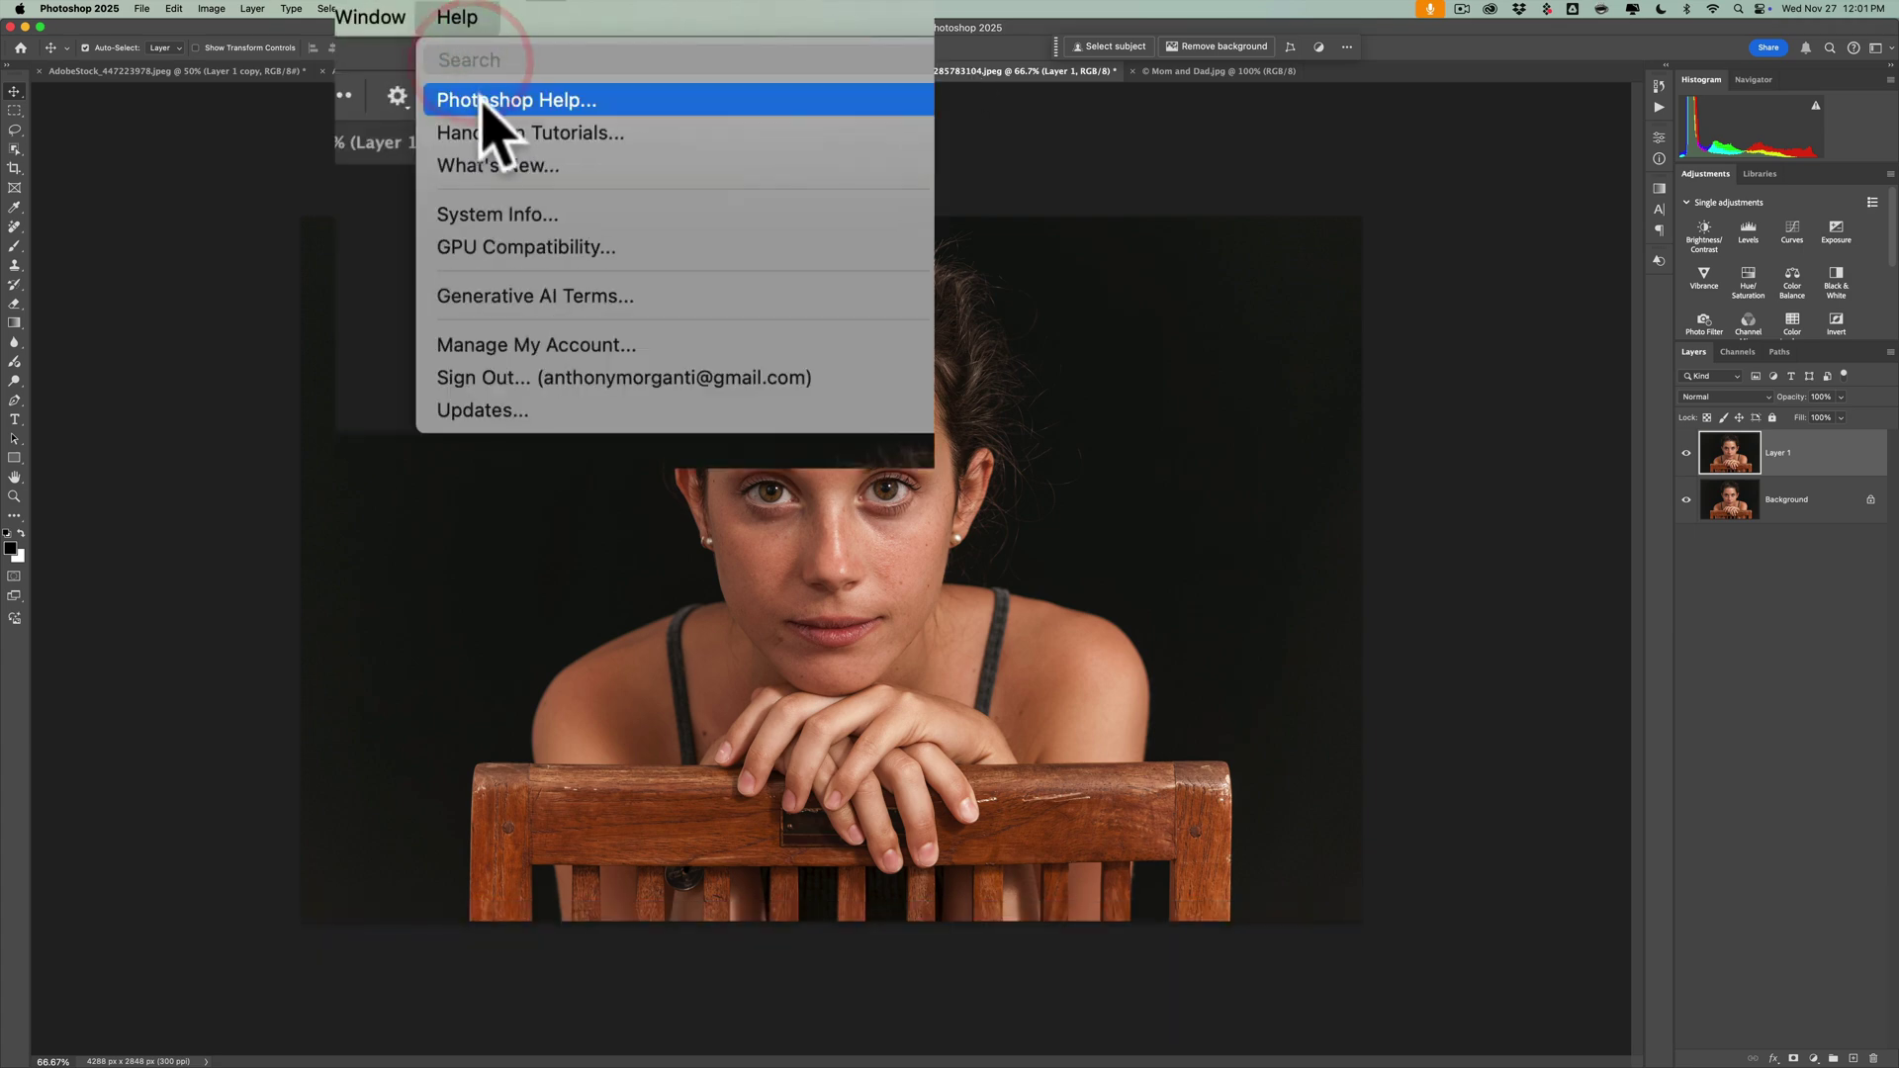
left_click(555, 50)
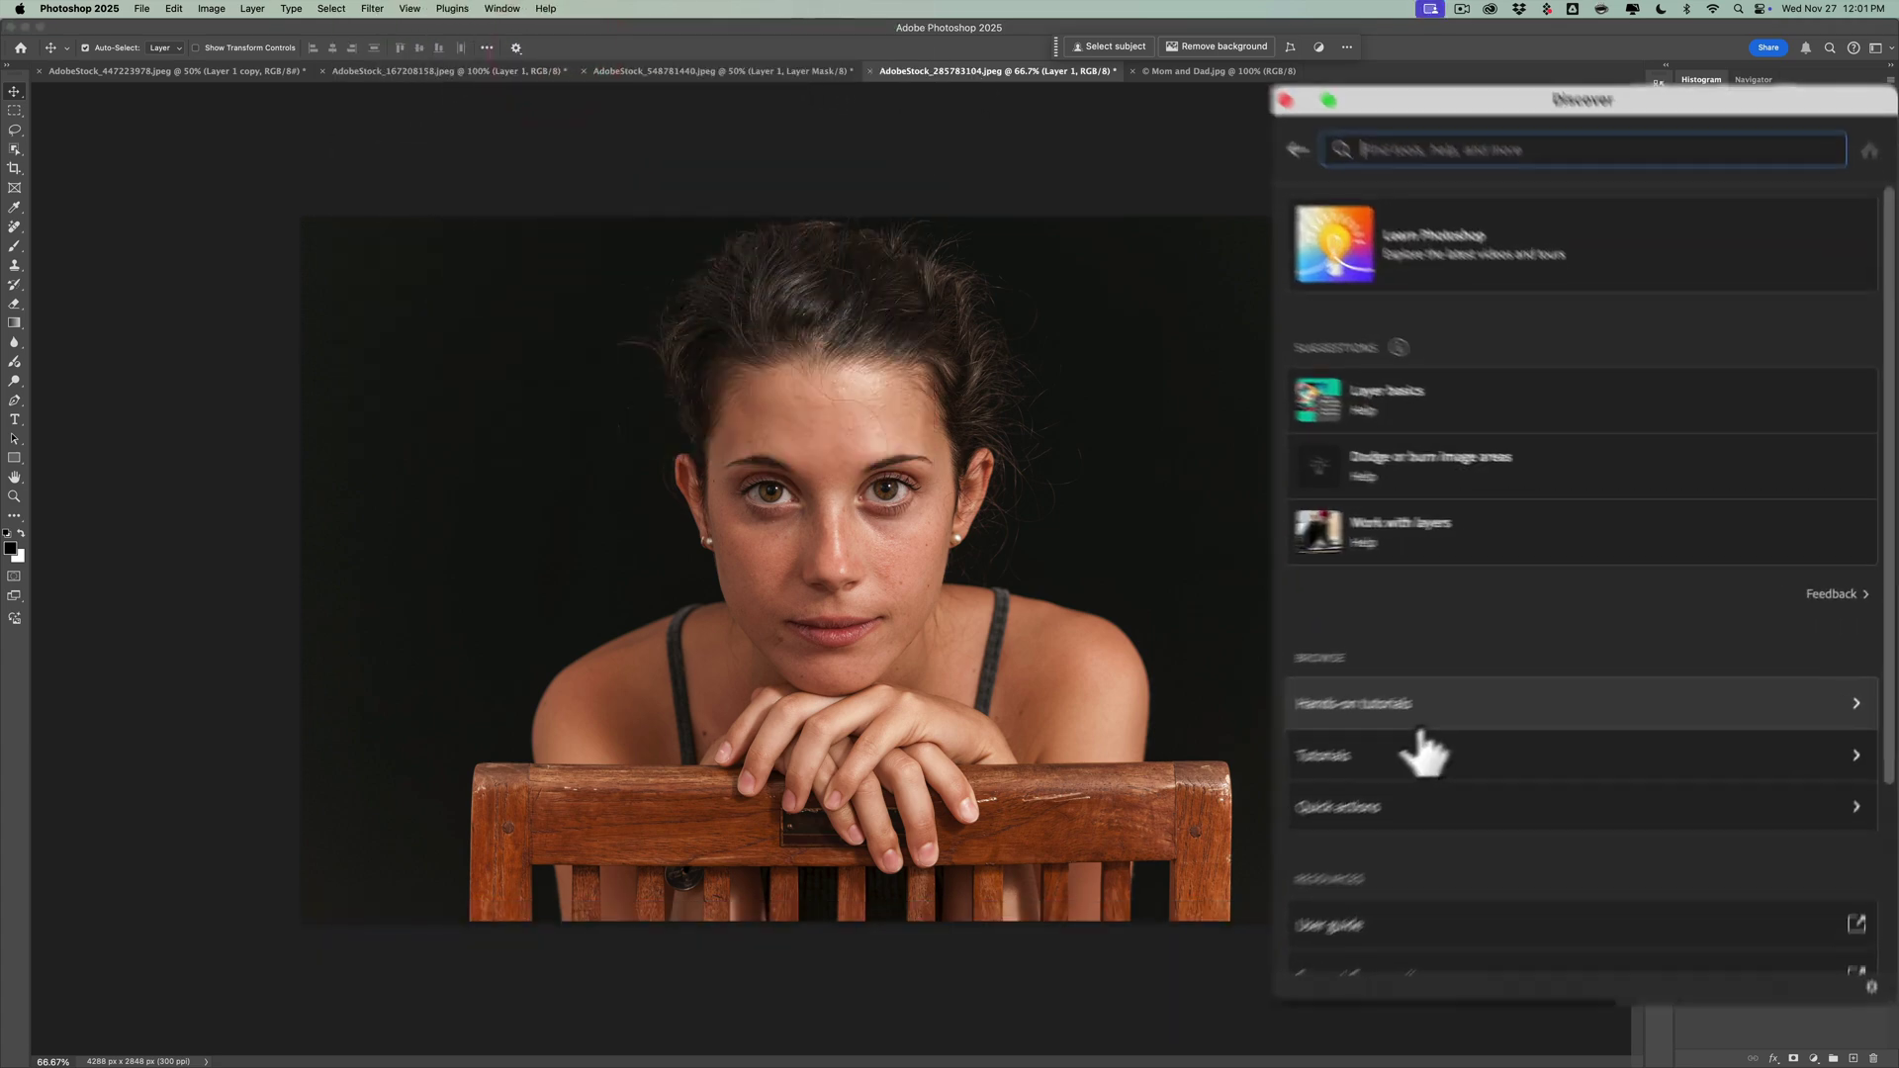
left_click(1315, 833)
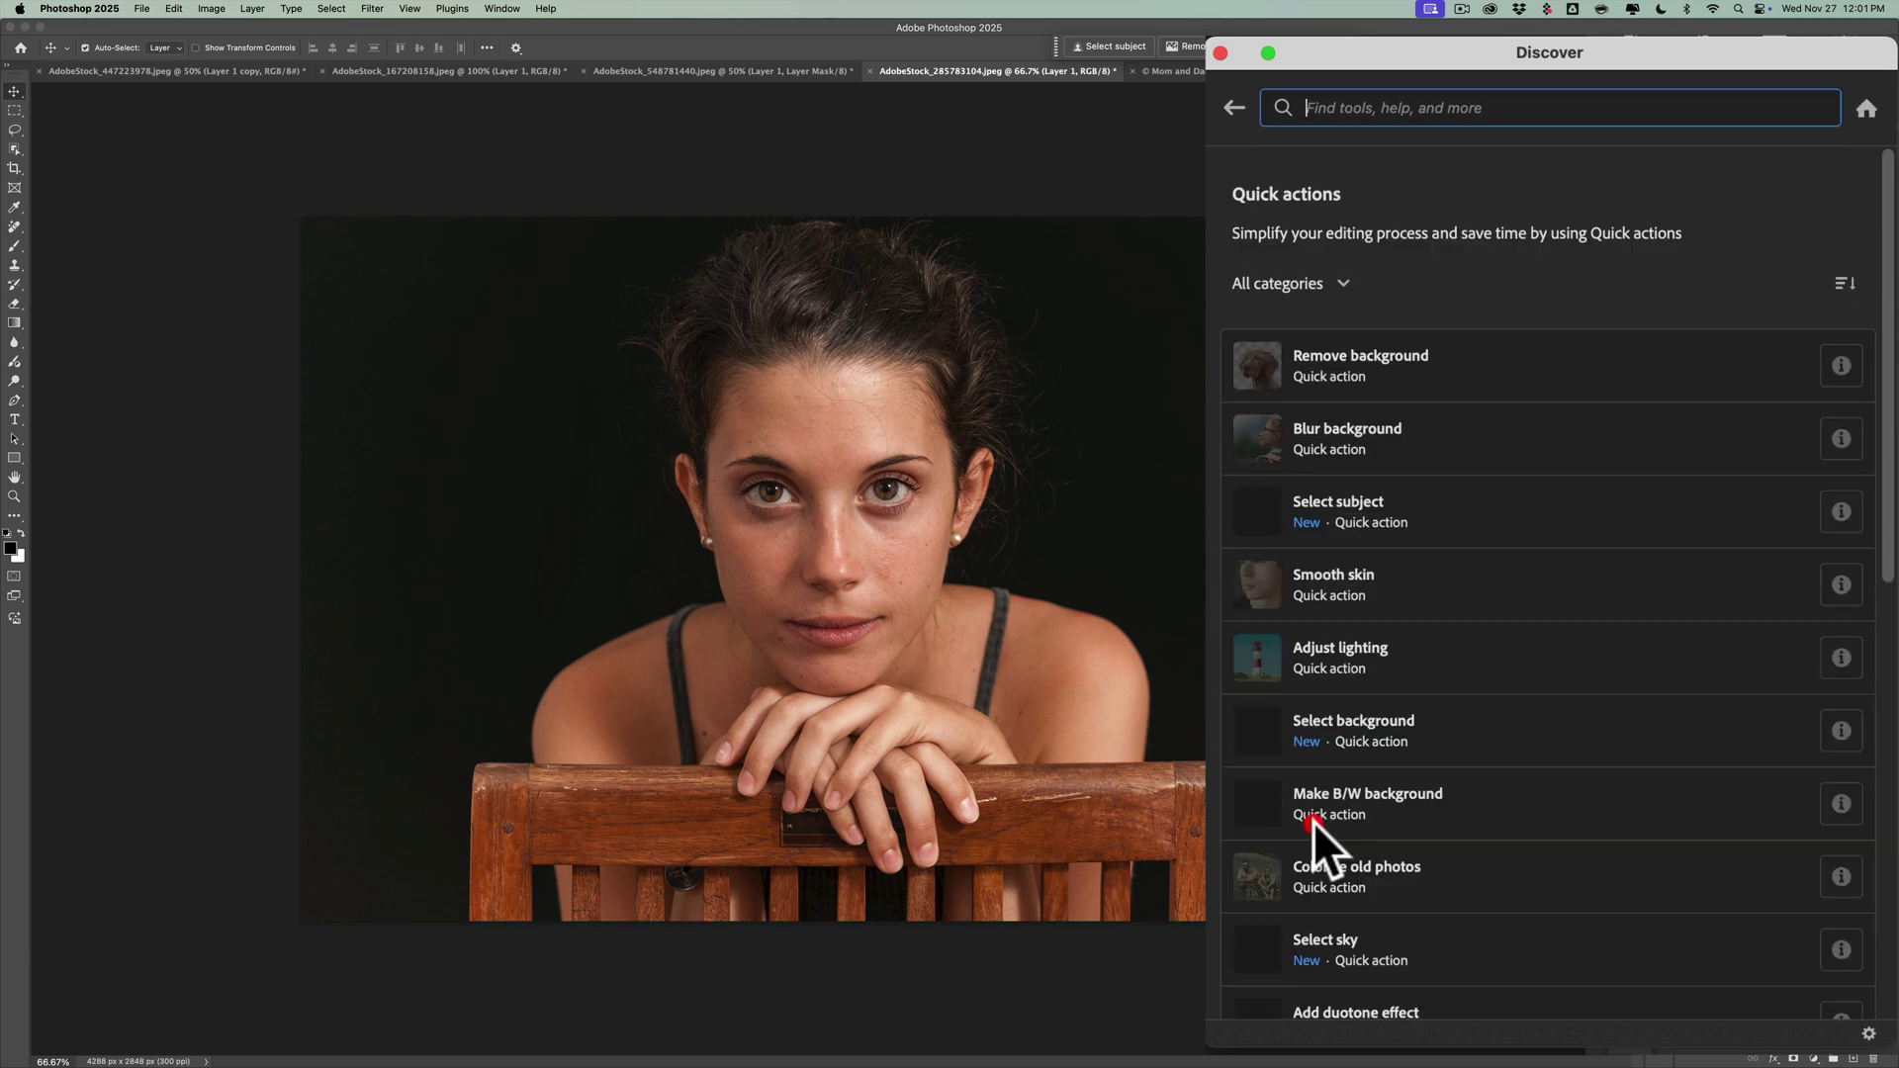
left_click(1353, 585)
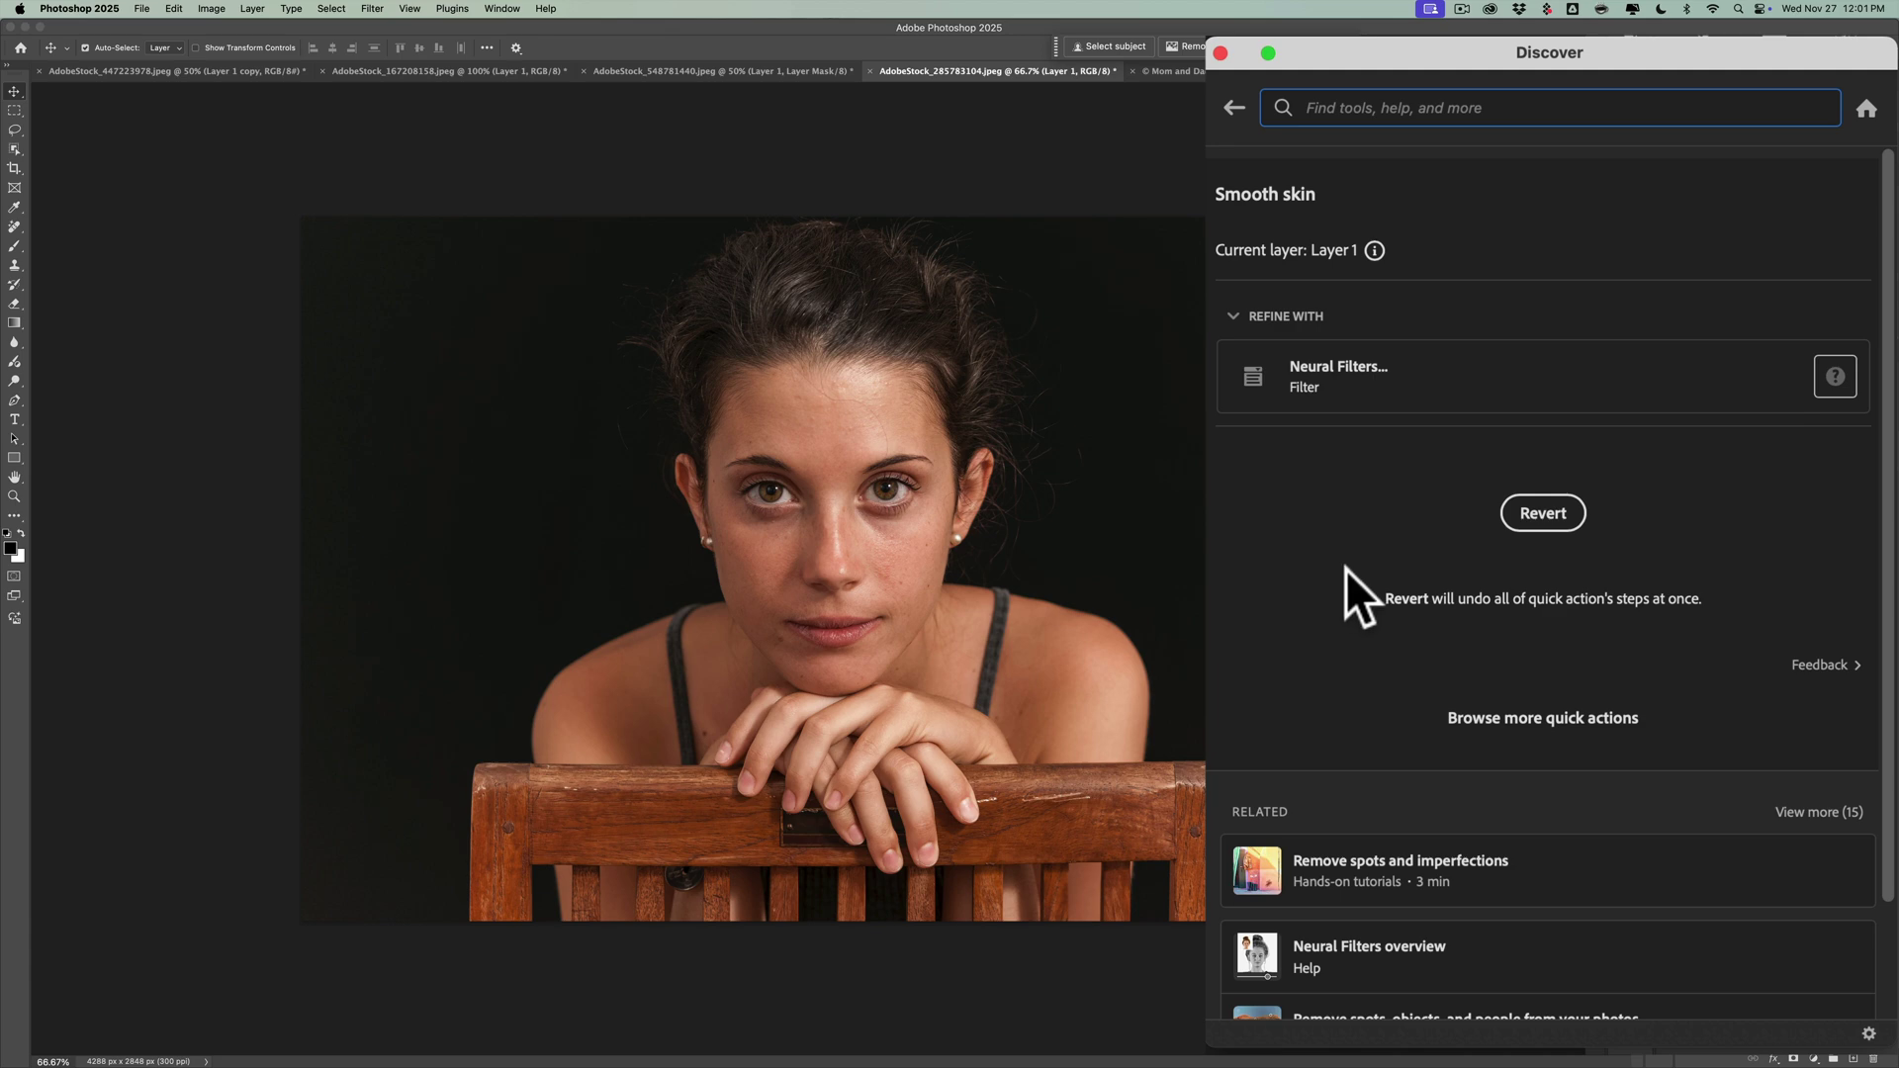
Commit the Skin Smoothing neural filter at Blur 50, Smoothness 0 and close Discover
left_click(1321, 381)
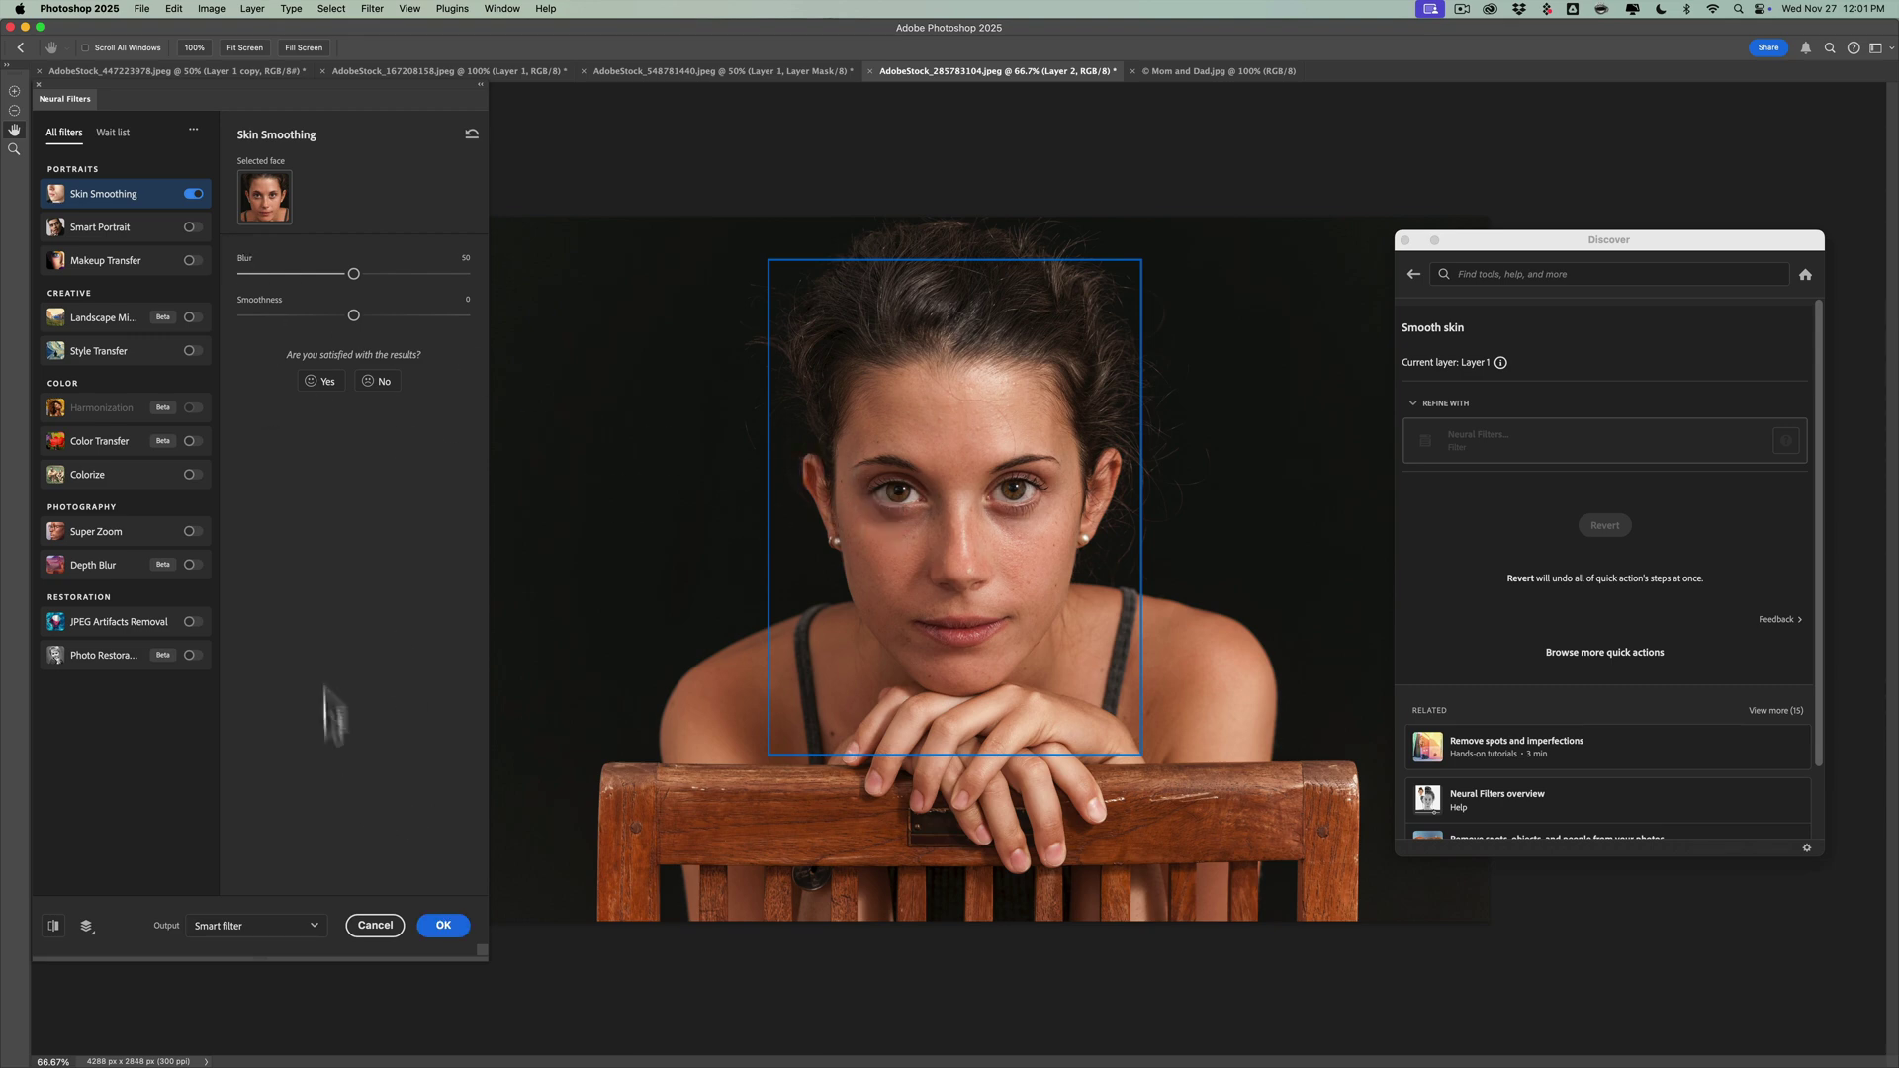
left_click(443, 925)
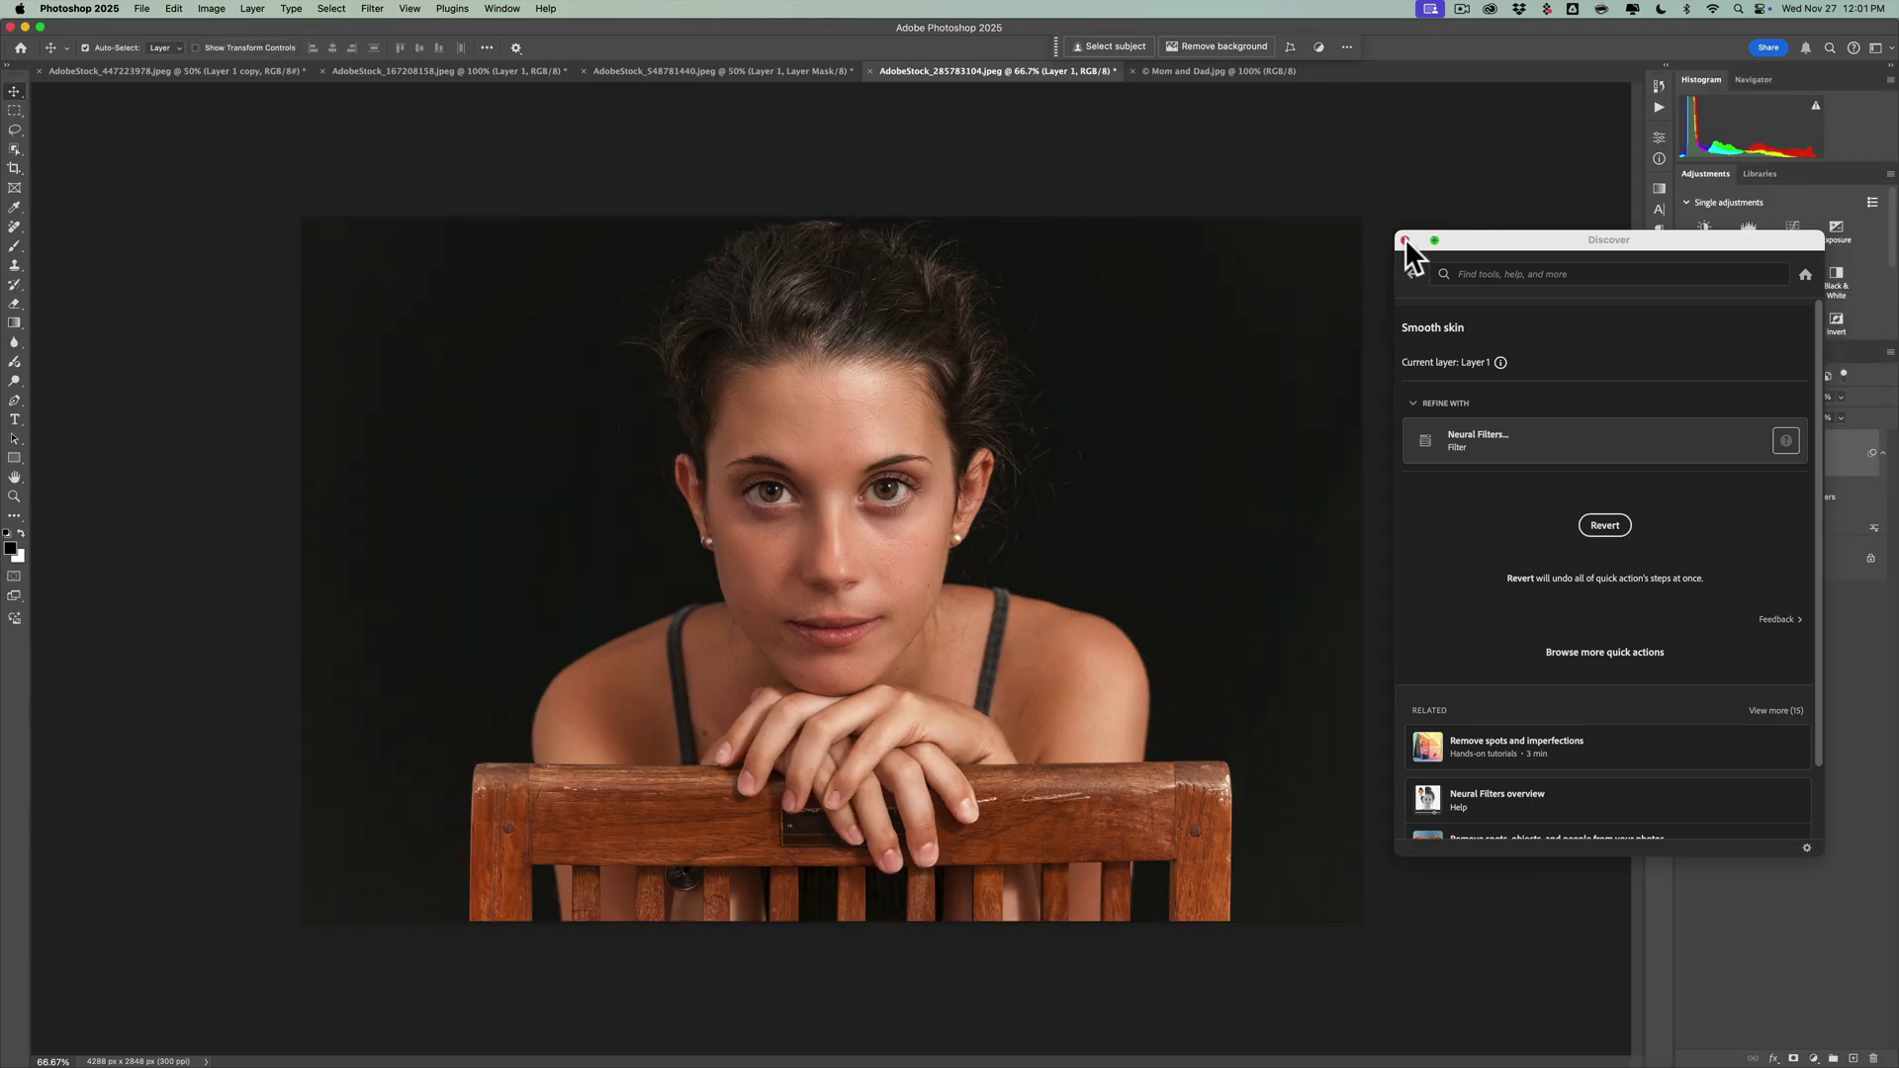
left_click(1404, 240)
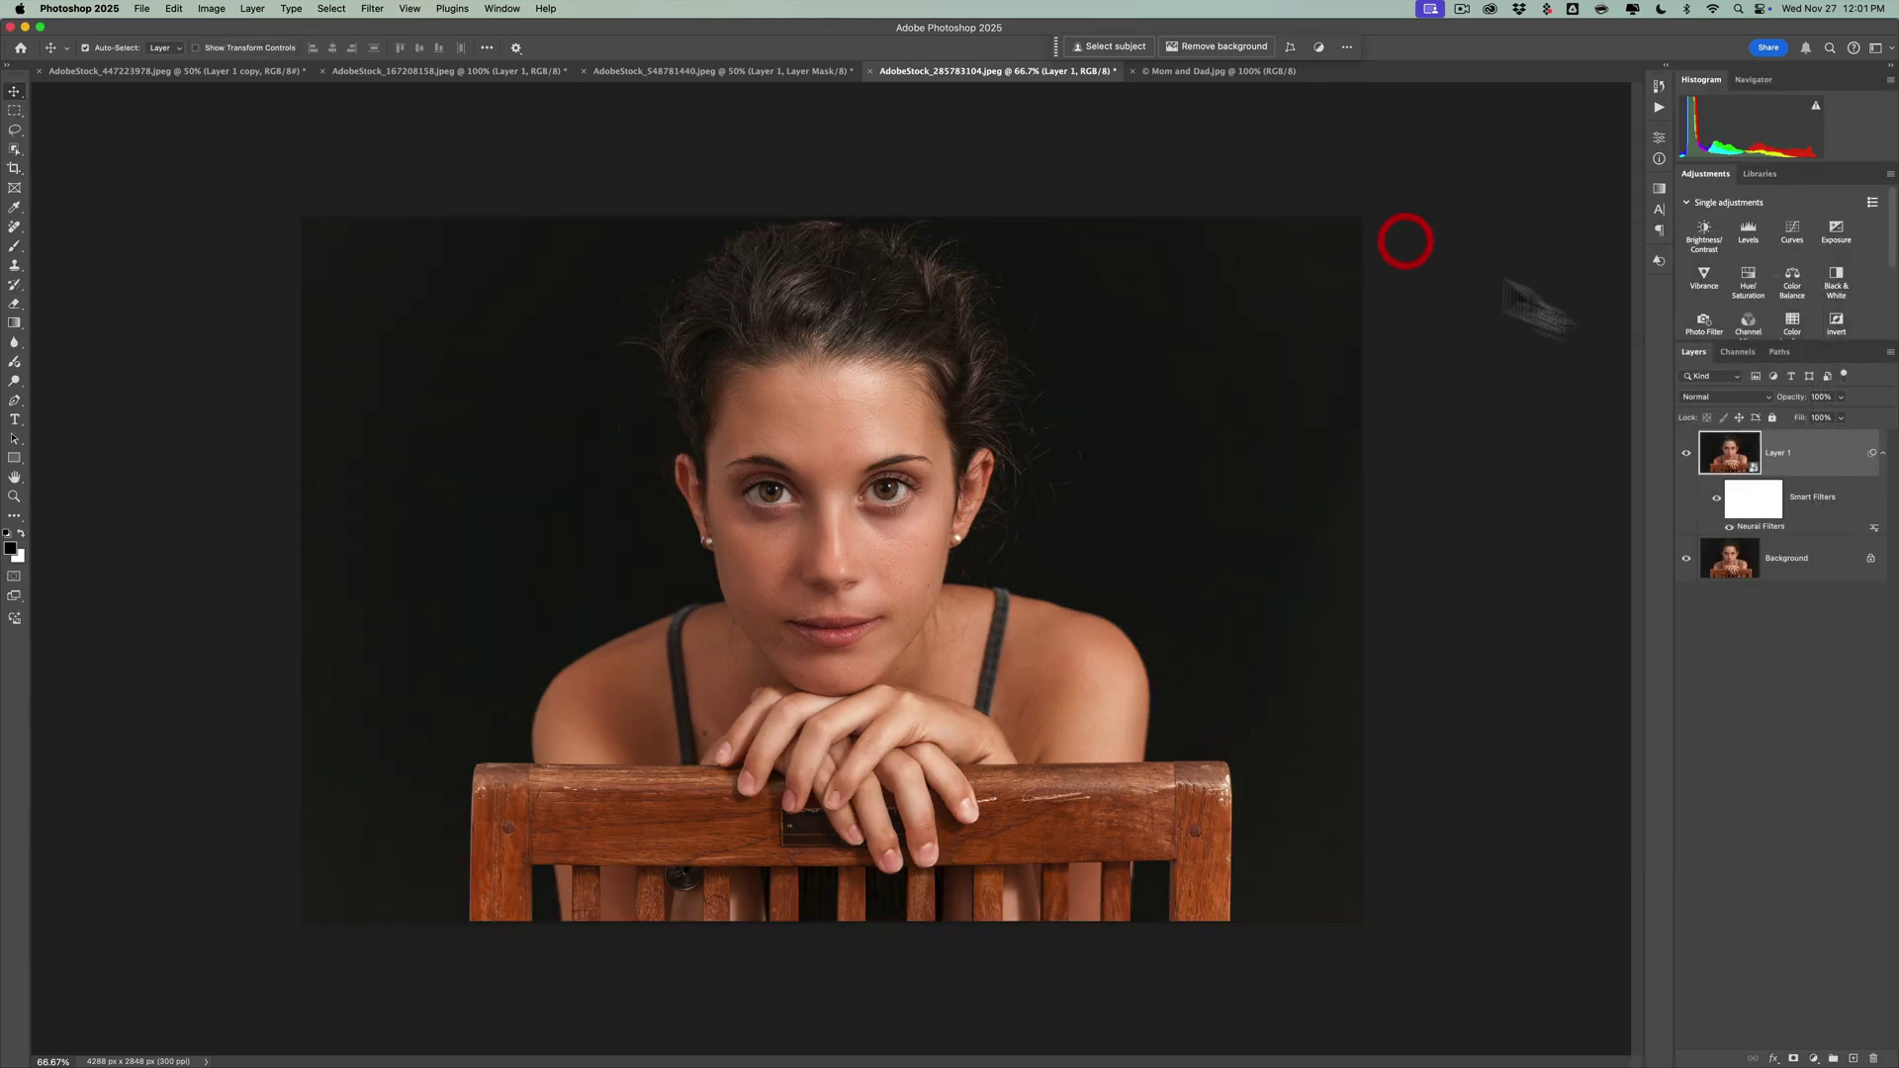
Toggle Layer 1's visibility twice to compare the smoothed portrait with the original
left_click(1685, 453)
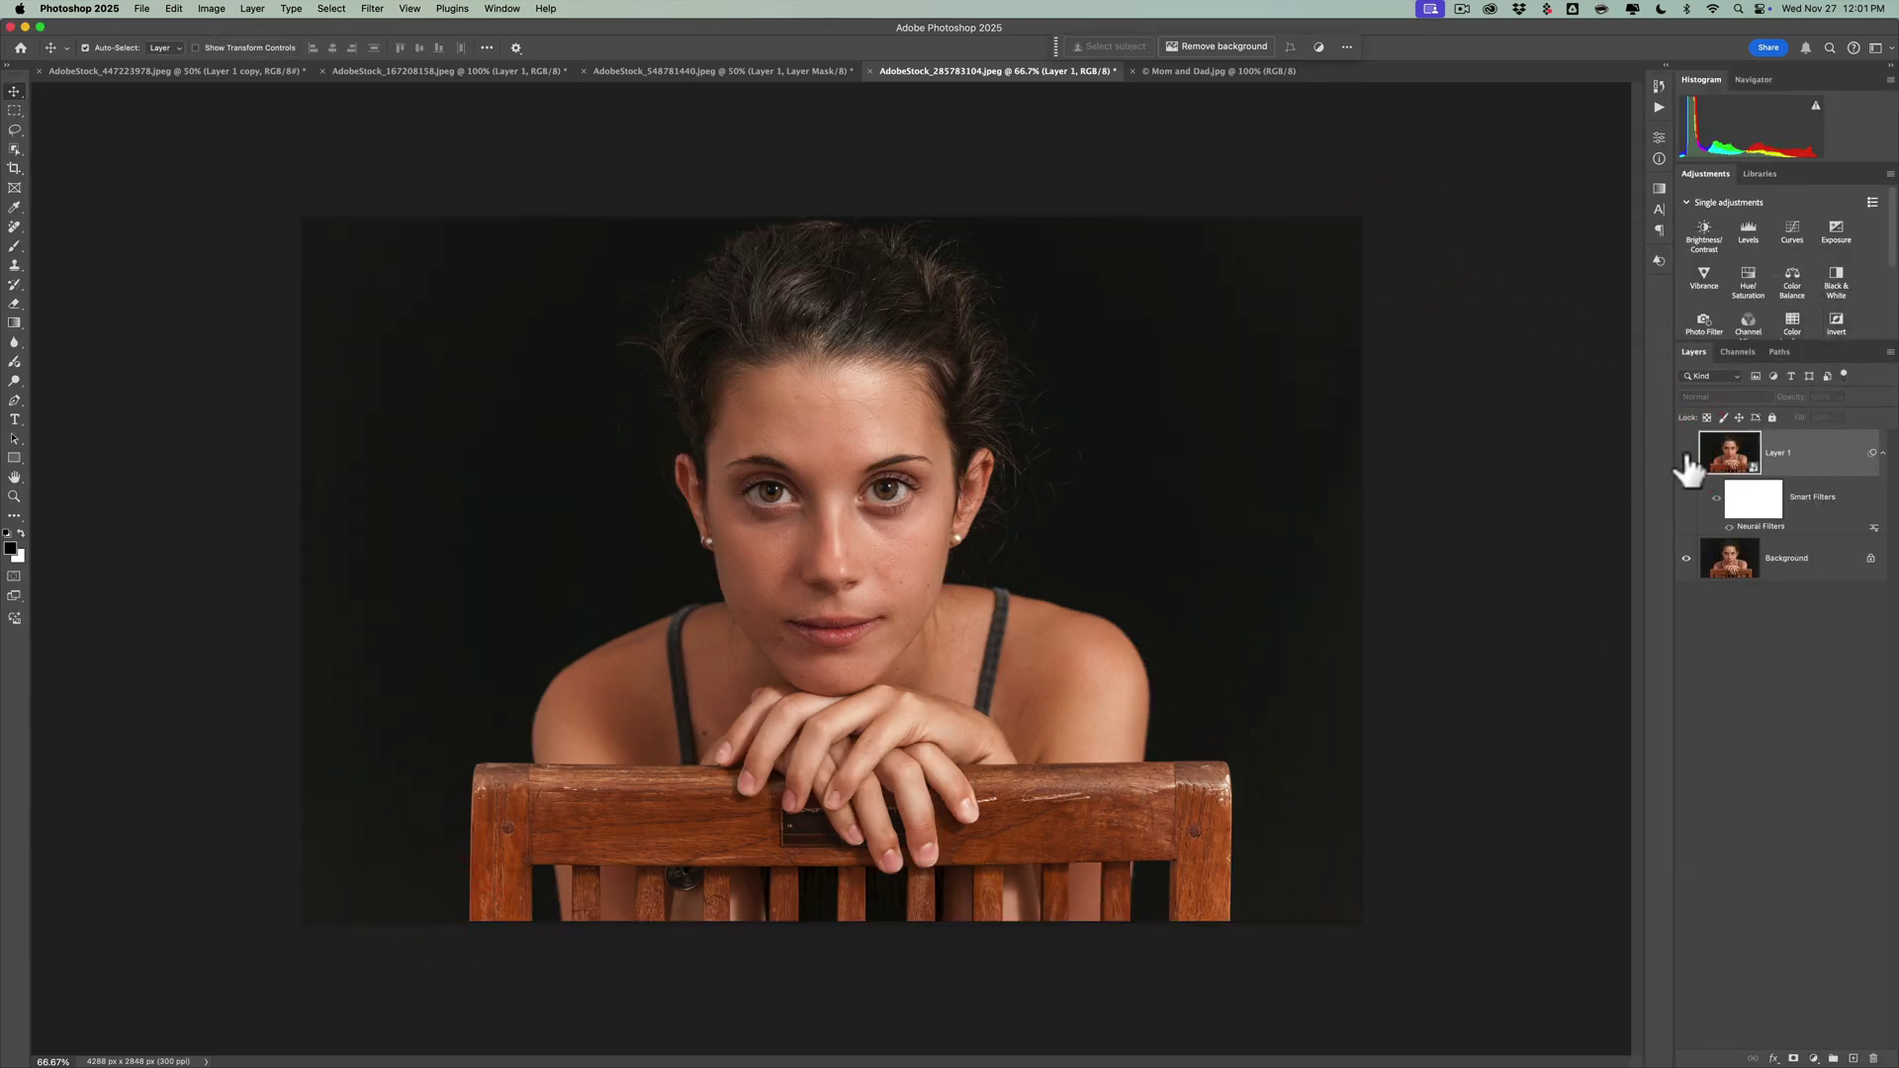
left_click(1685, 453)
left_click(1685, 452)
left_click(1685, 453)
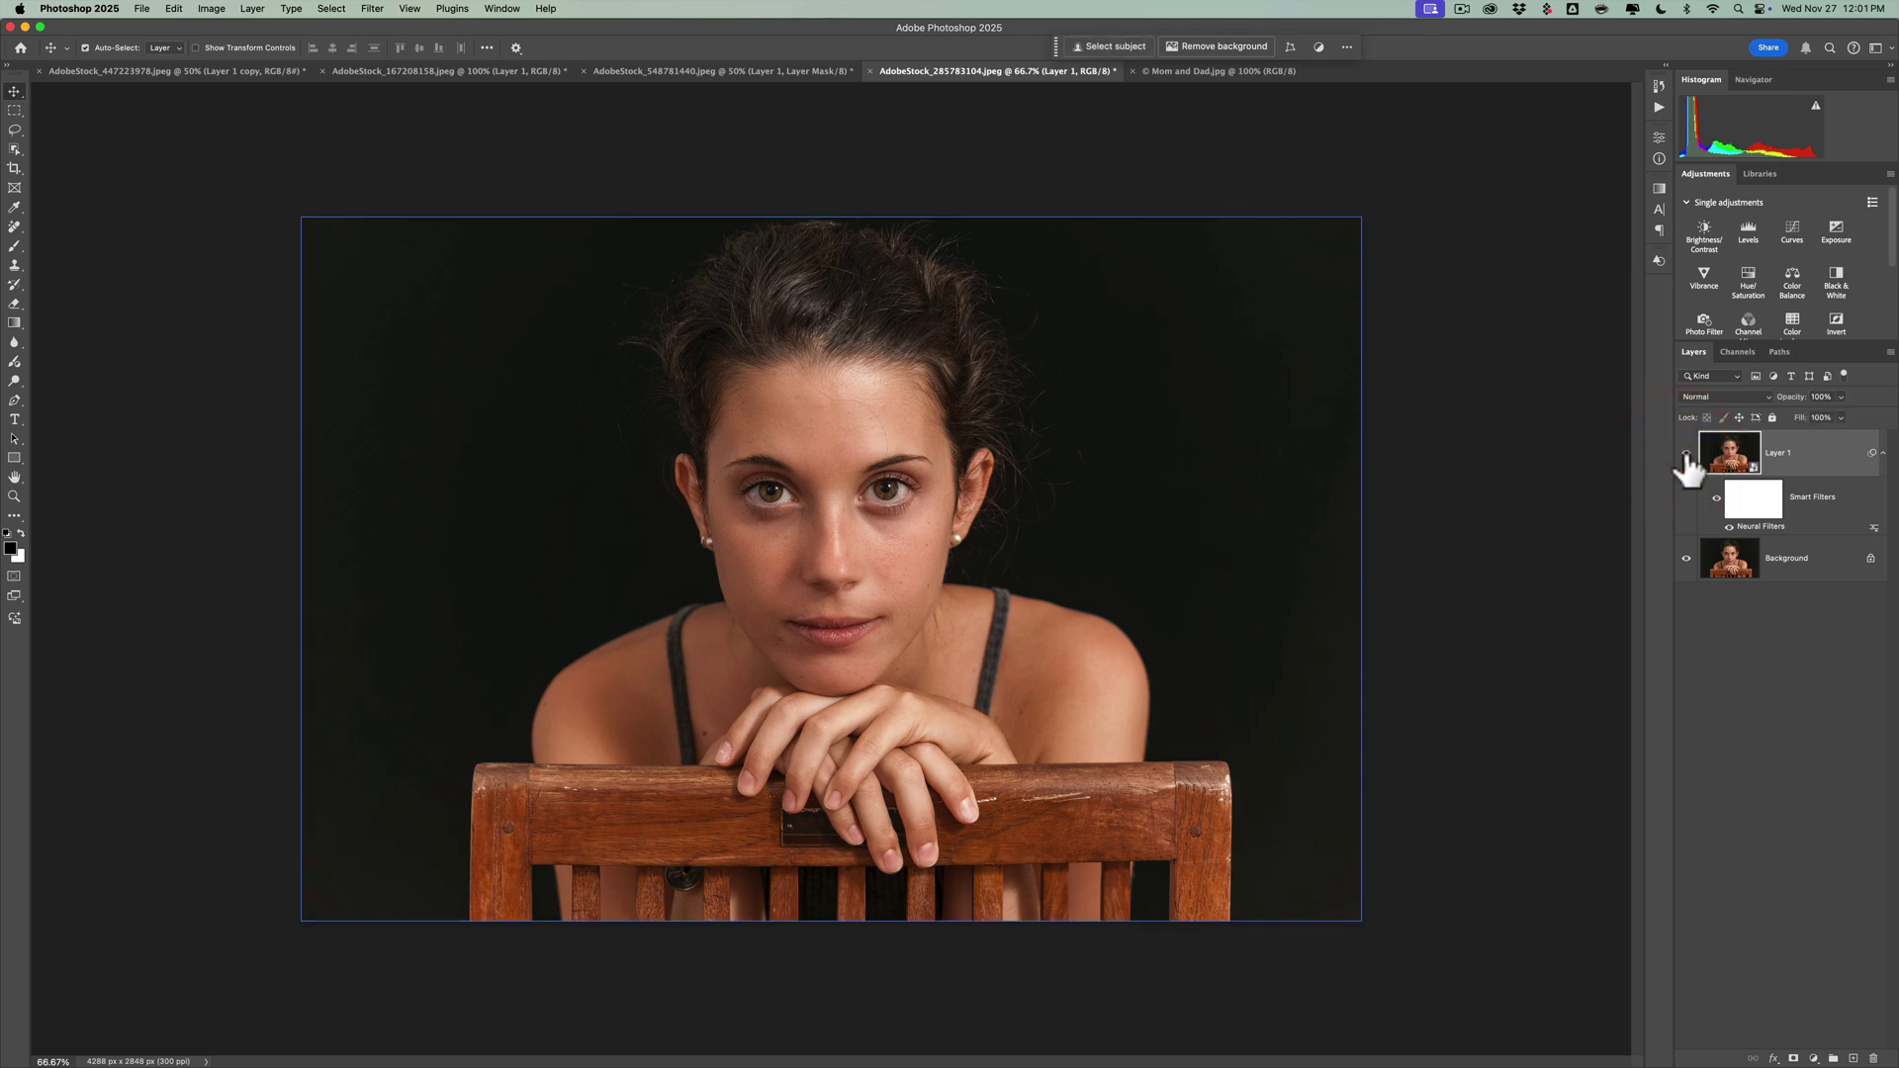
On the Mom and Dad wedding photo, fit it to the screen and duplicate the background into Layer 1
left_click(1226, 70)
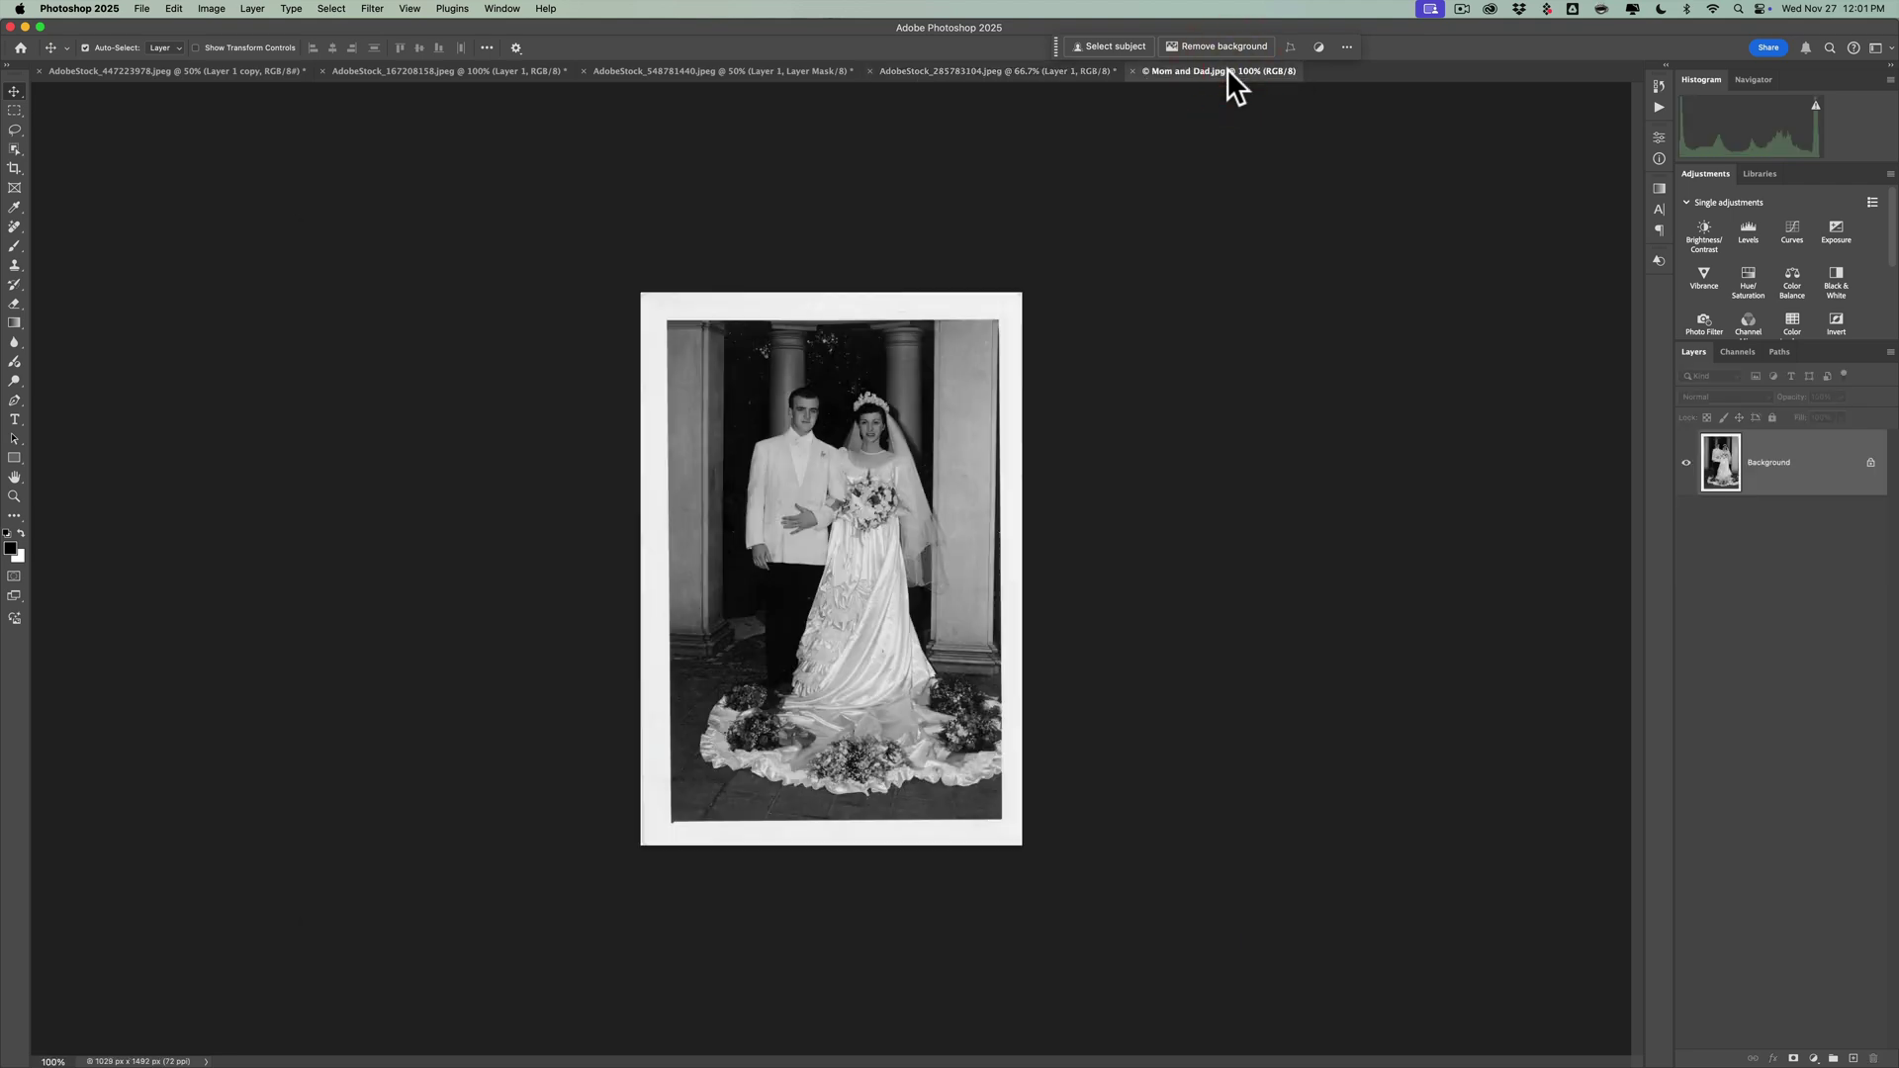
key("super")
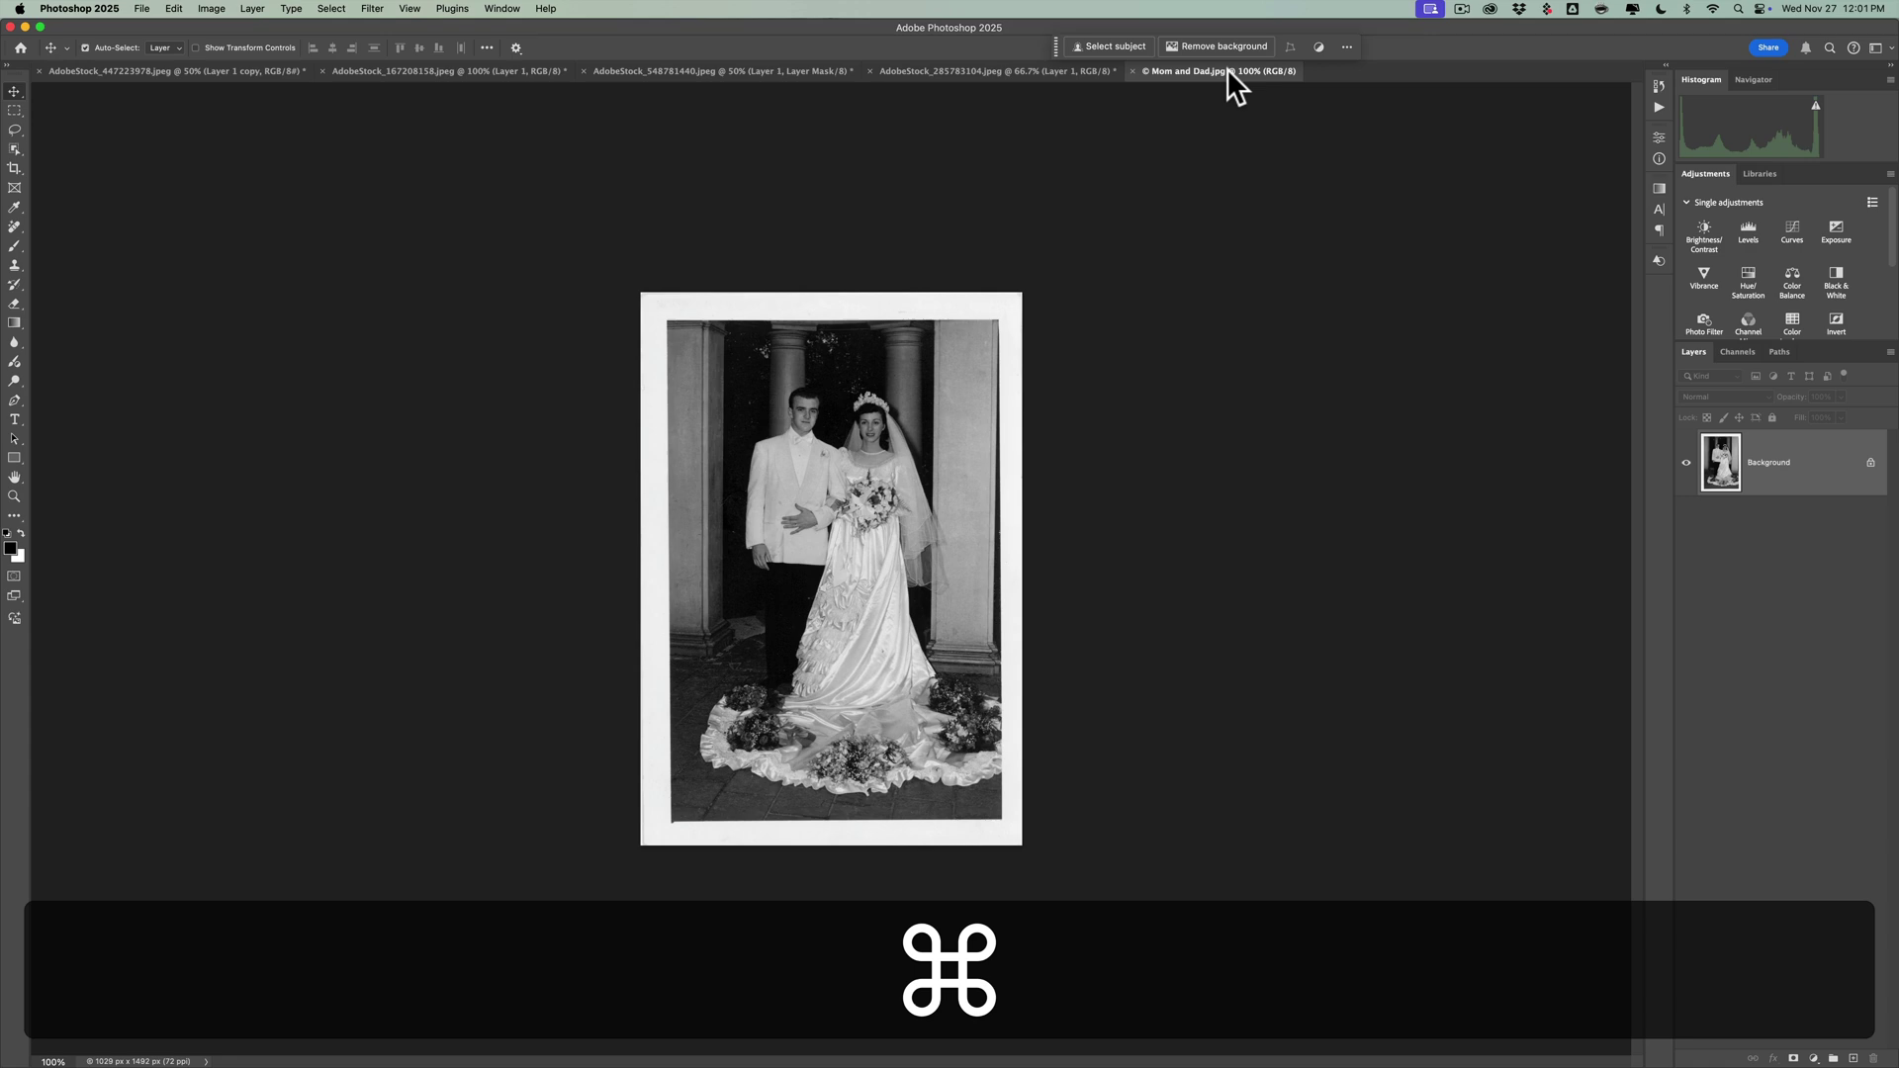
key("super")
key("super+0")
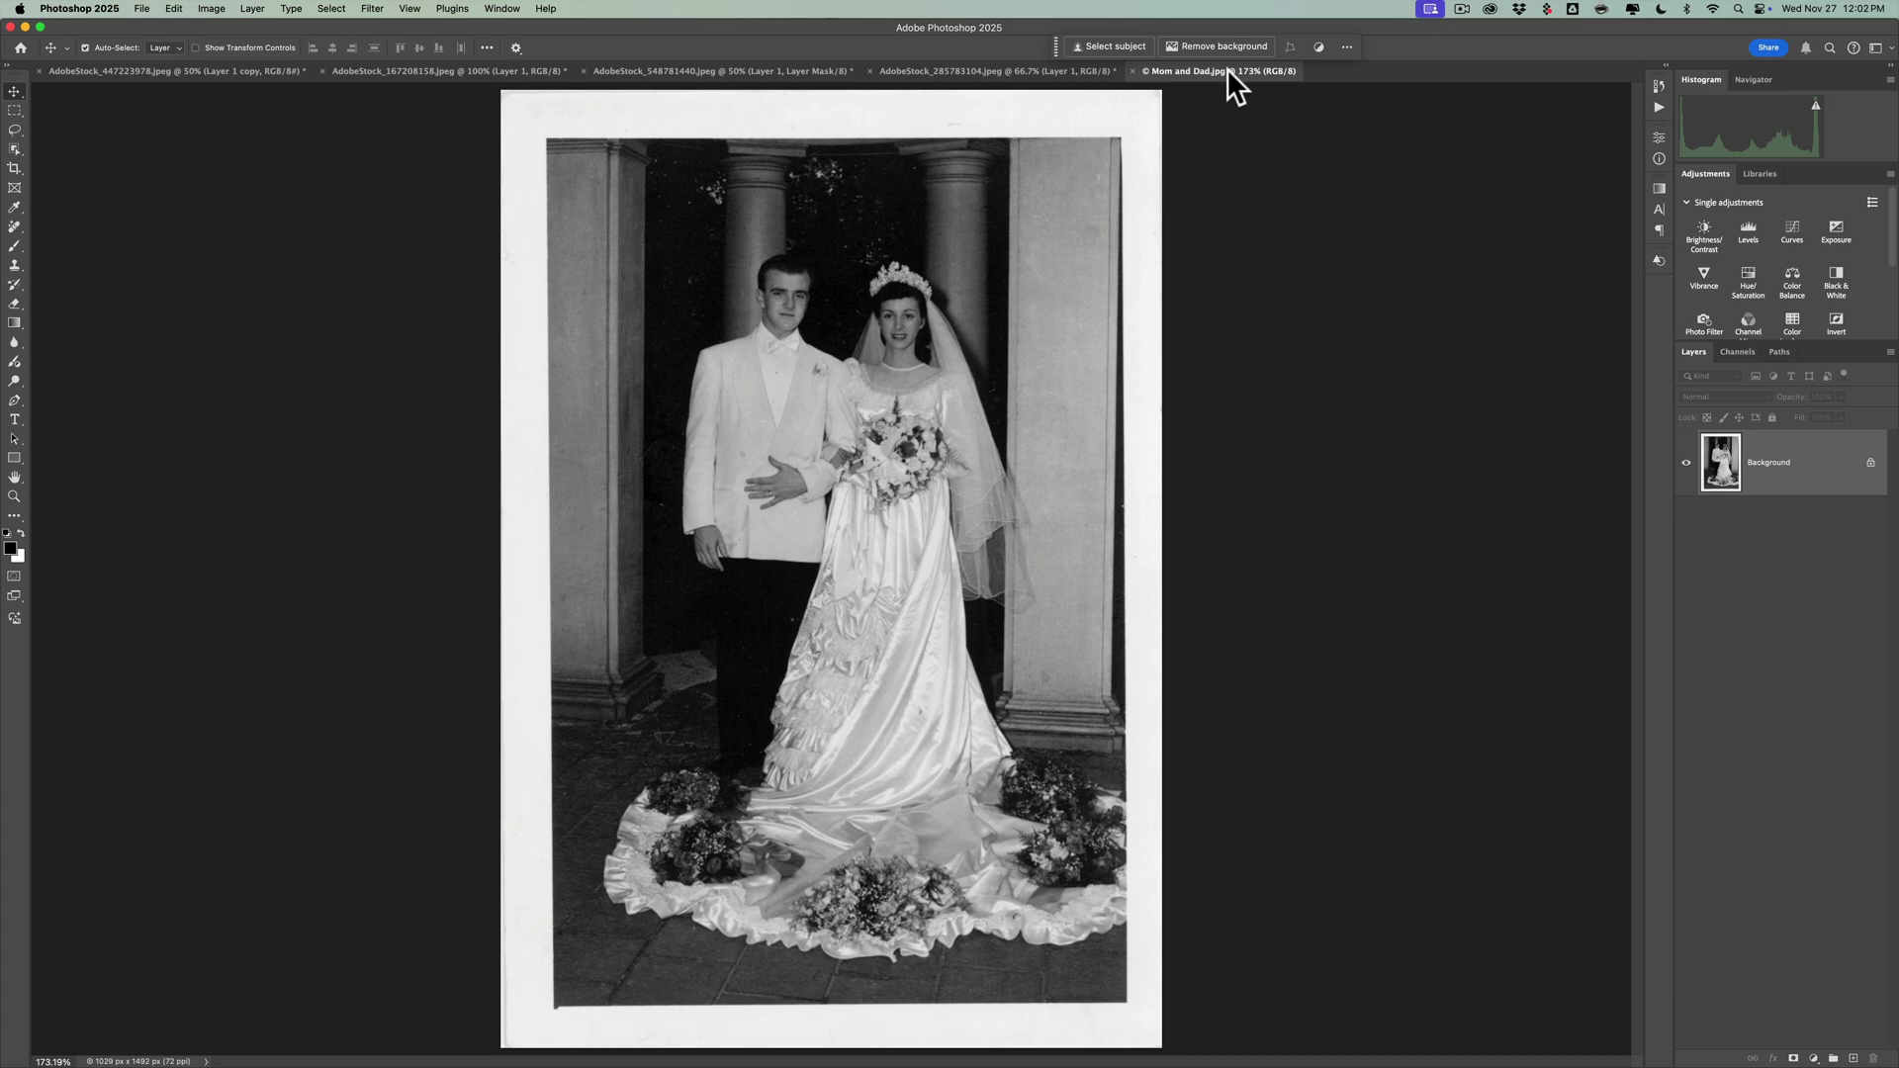
key("super")
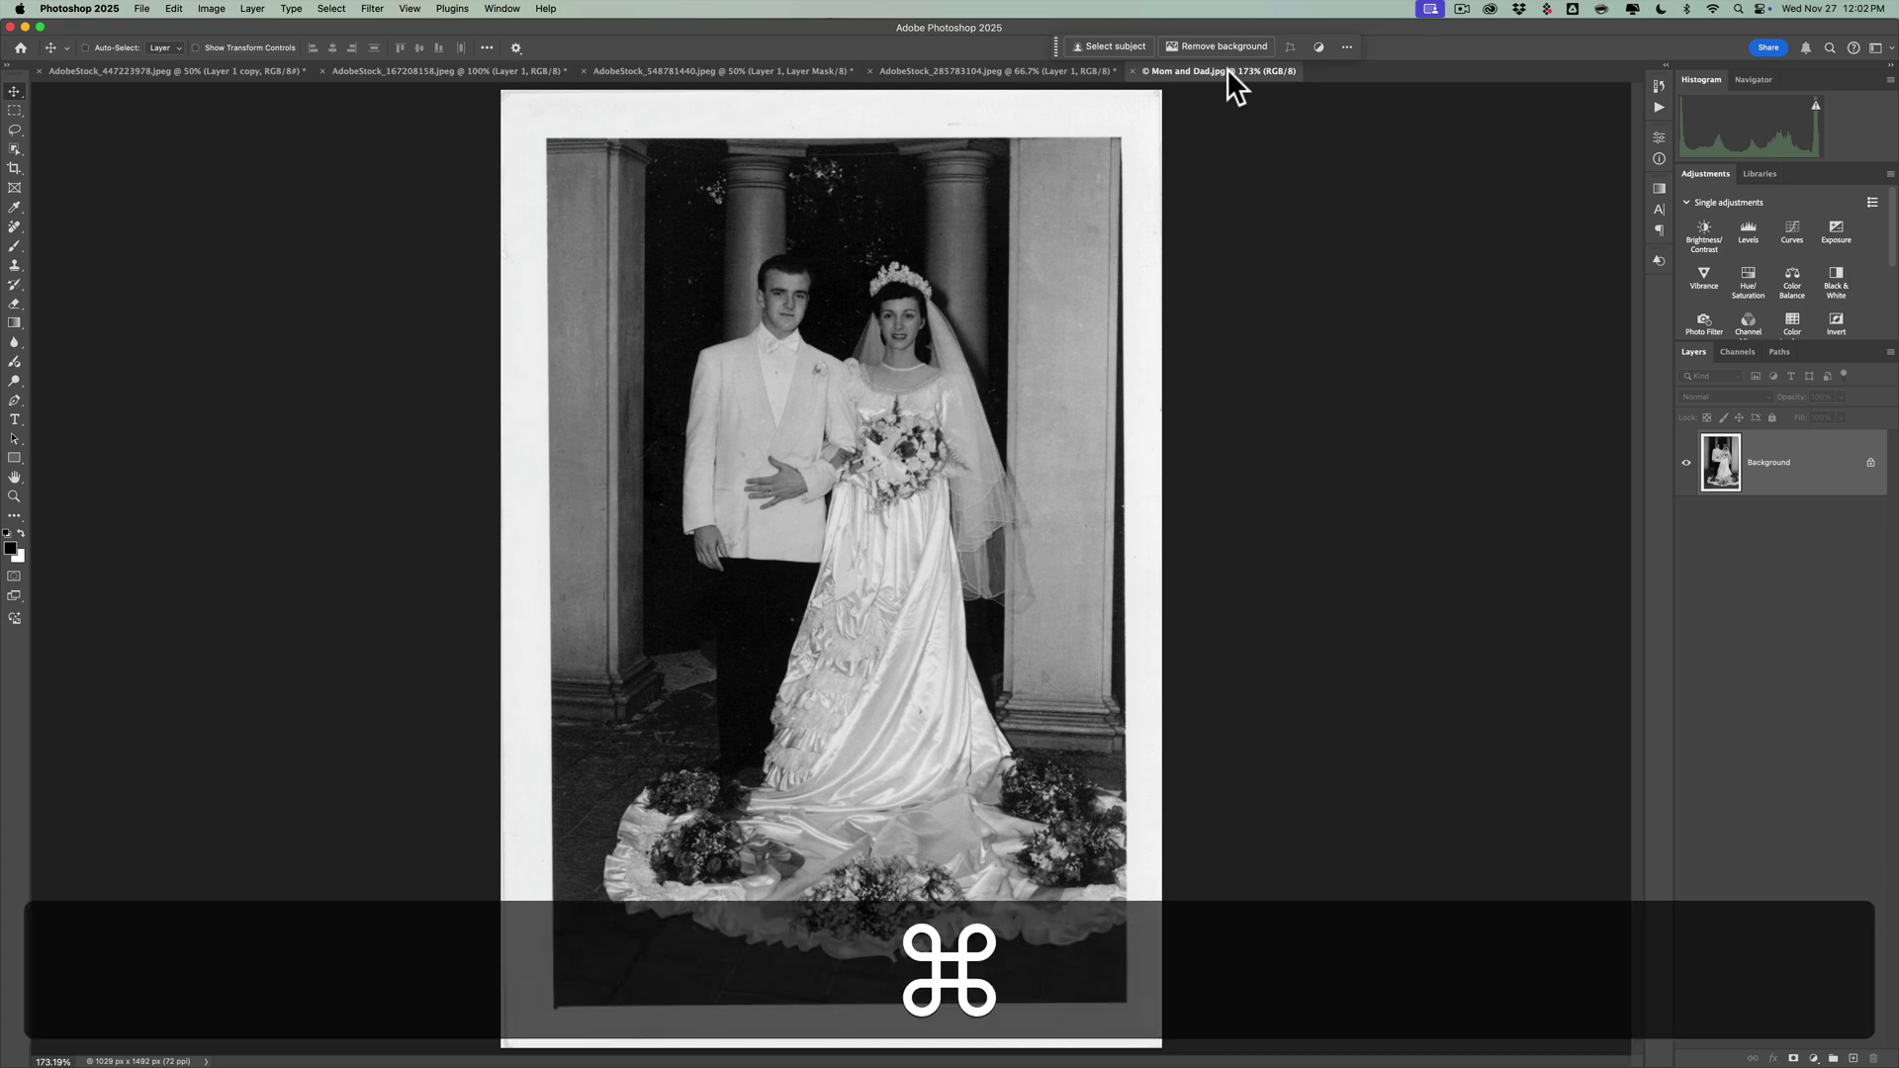
key("super+j")
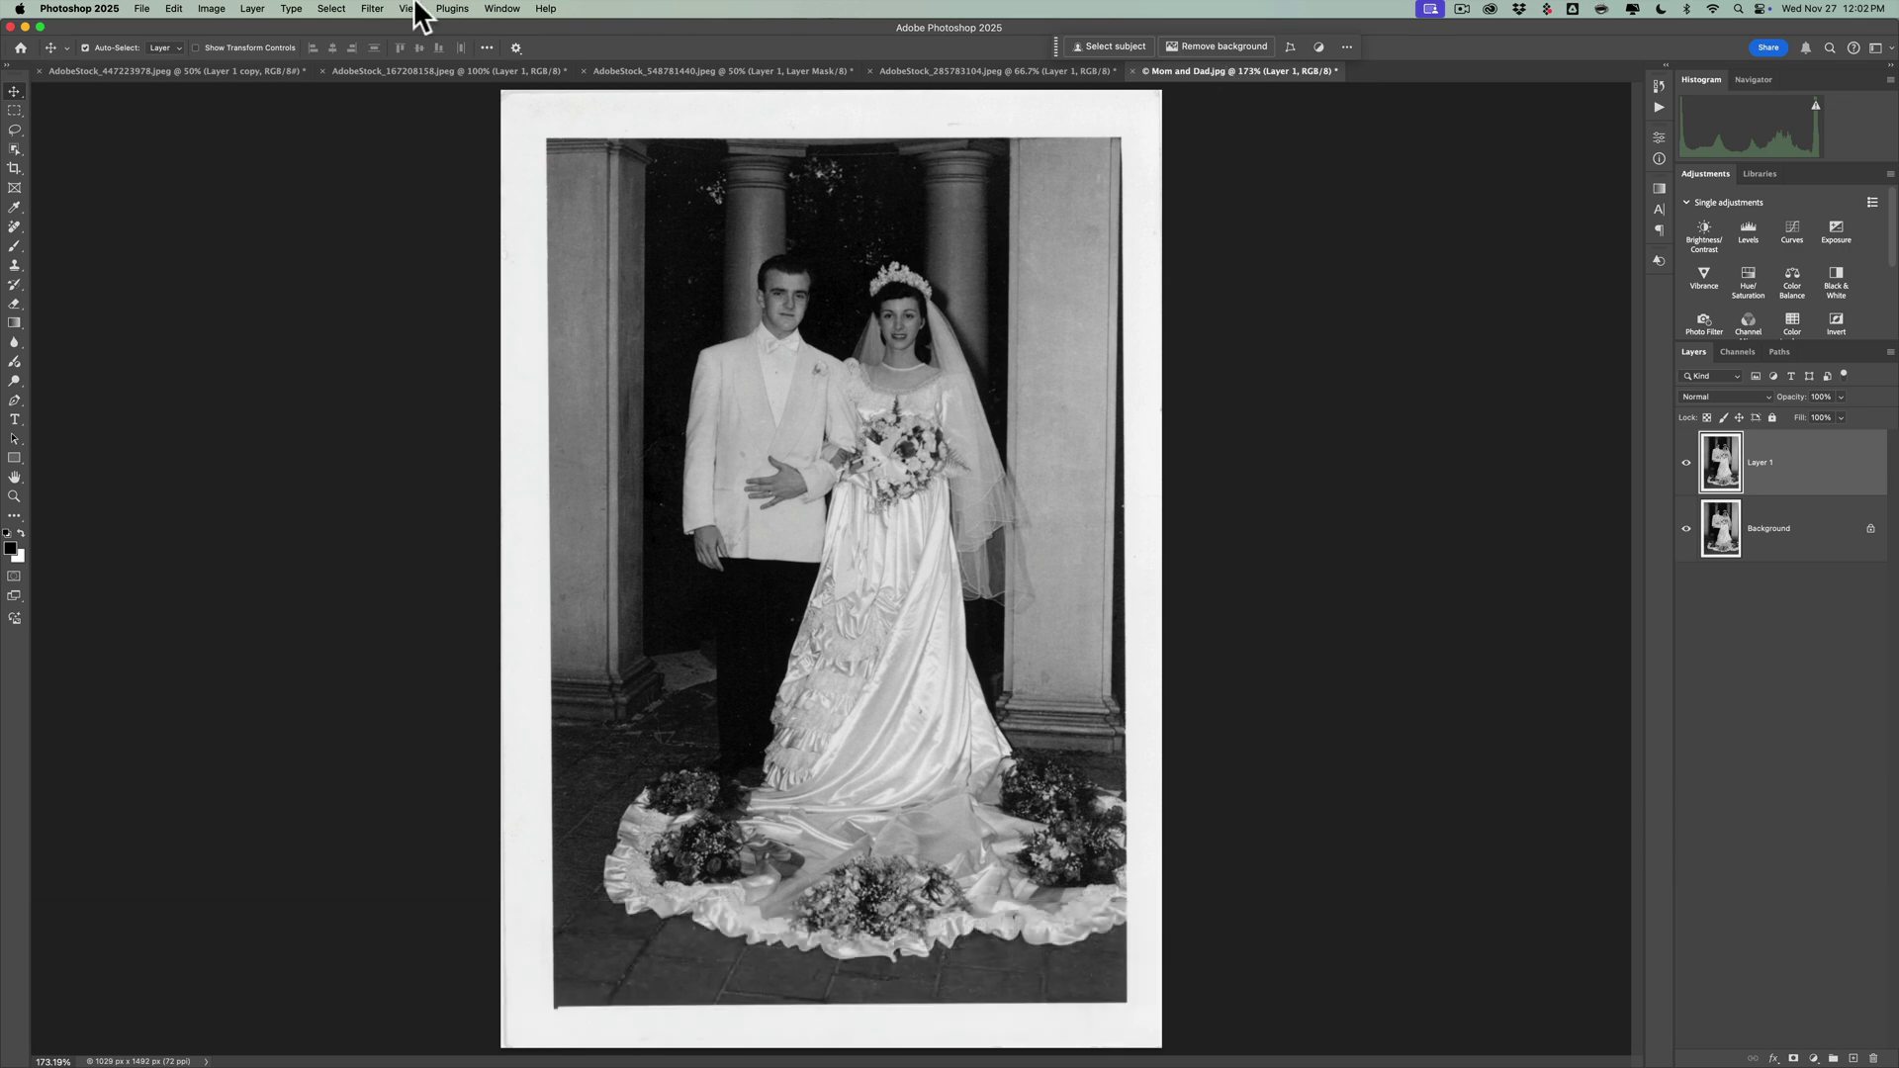
Run the Colorize old photos quick action from Photoshop Help's Quick actions list
left_click(545, 9)
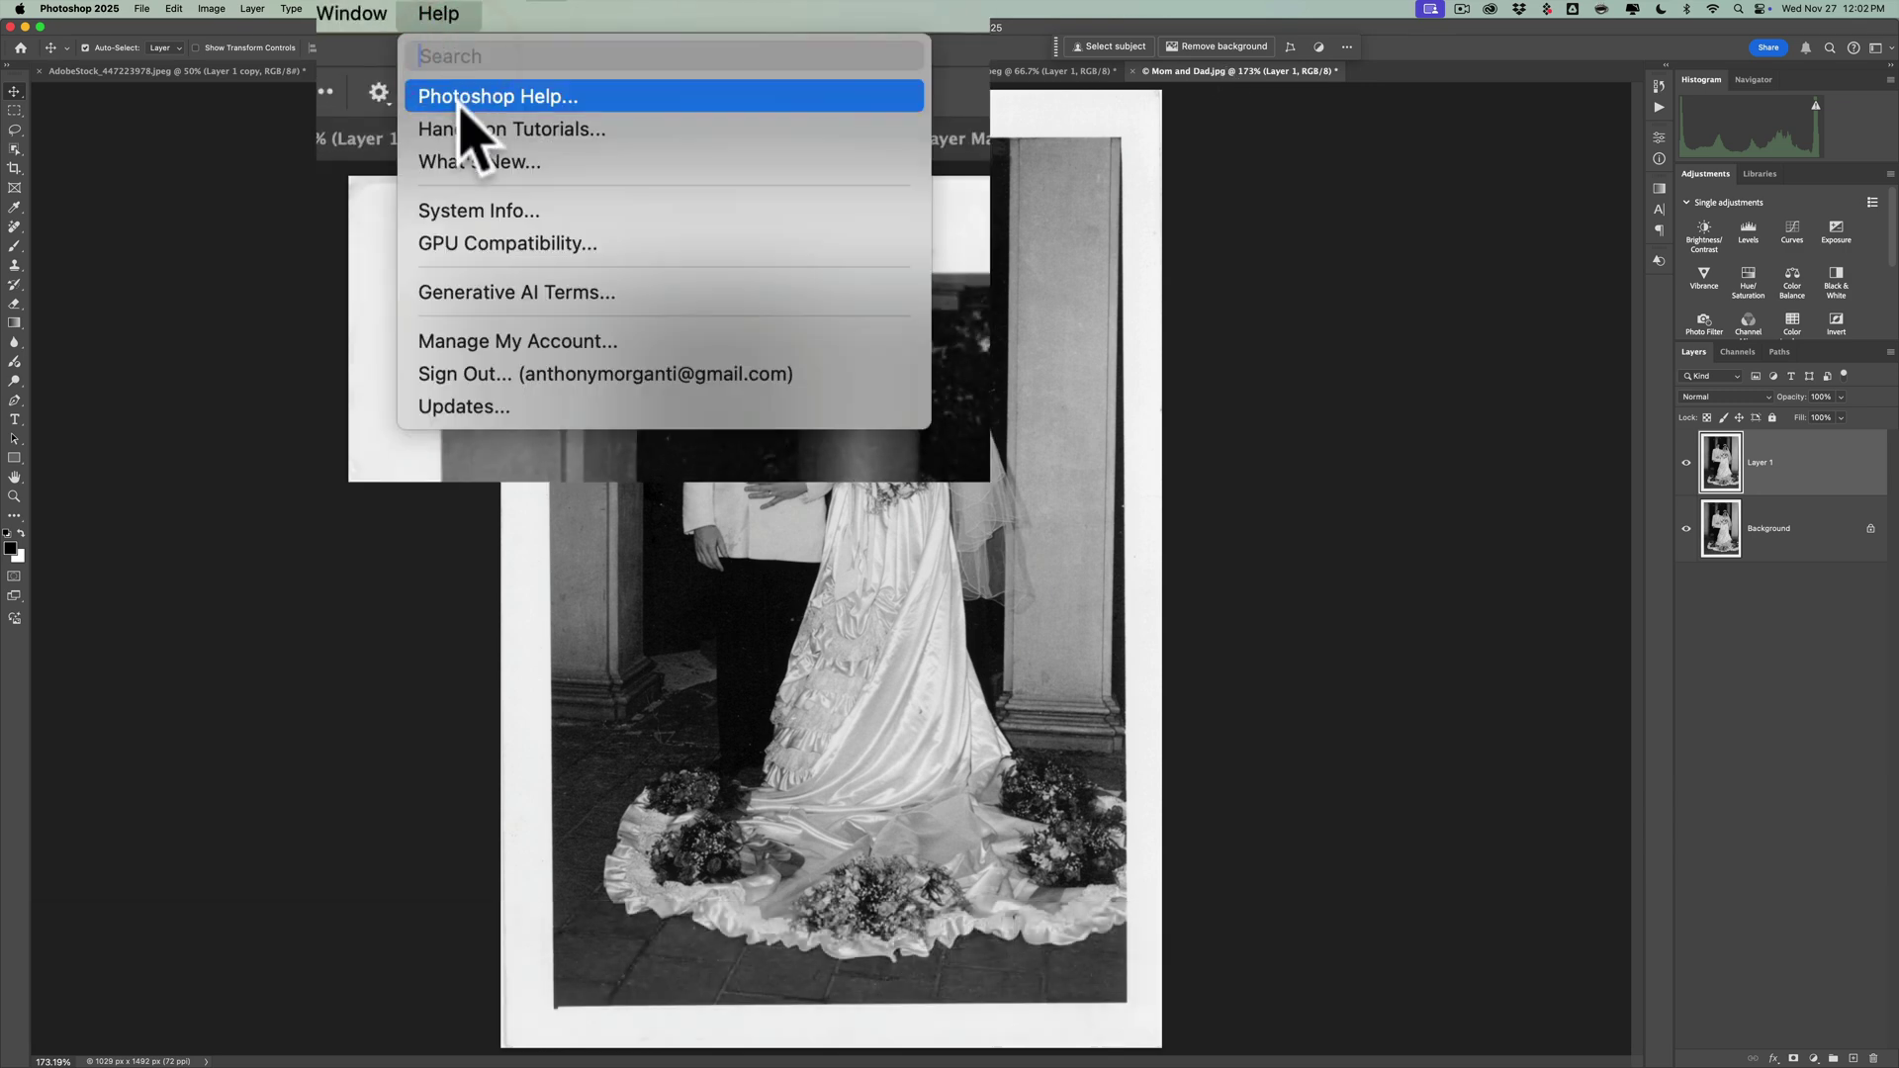
left_click(465, 99)
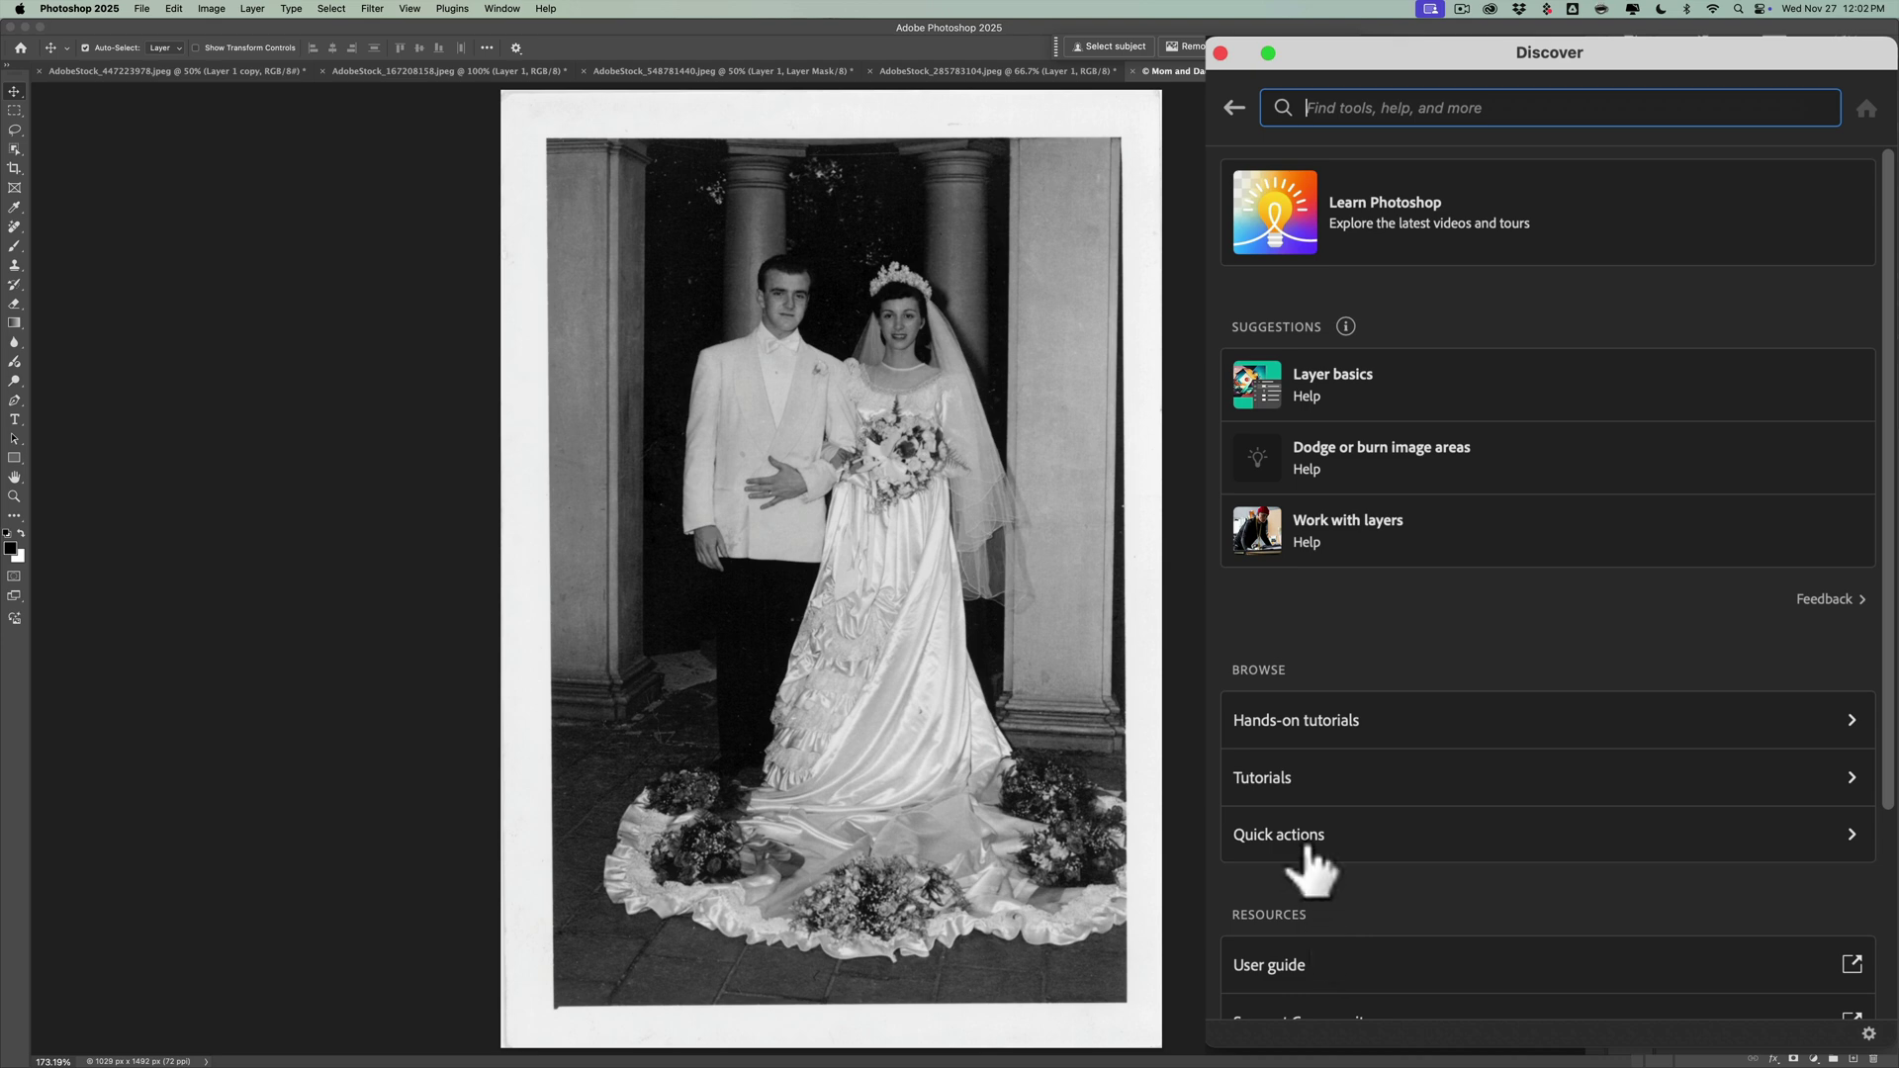
left_click(1305, 838)
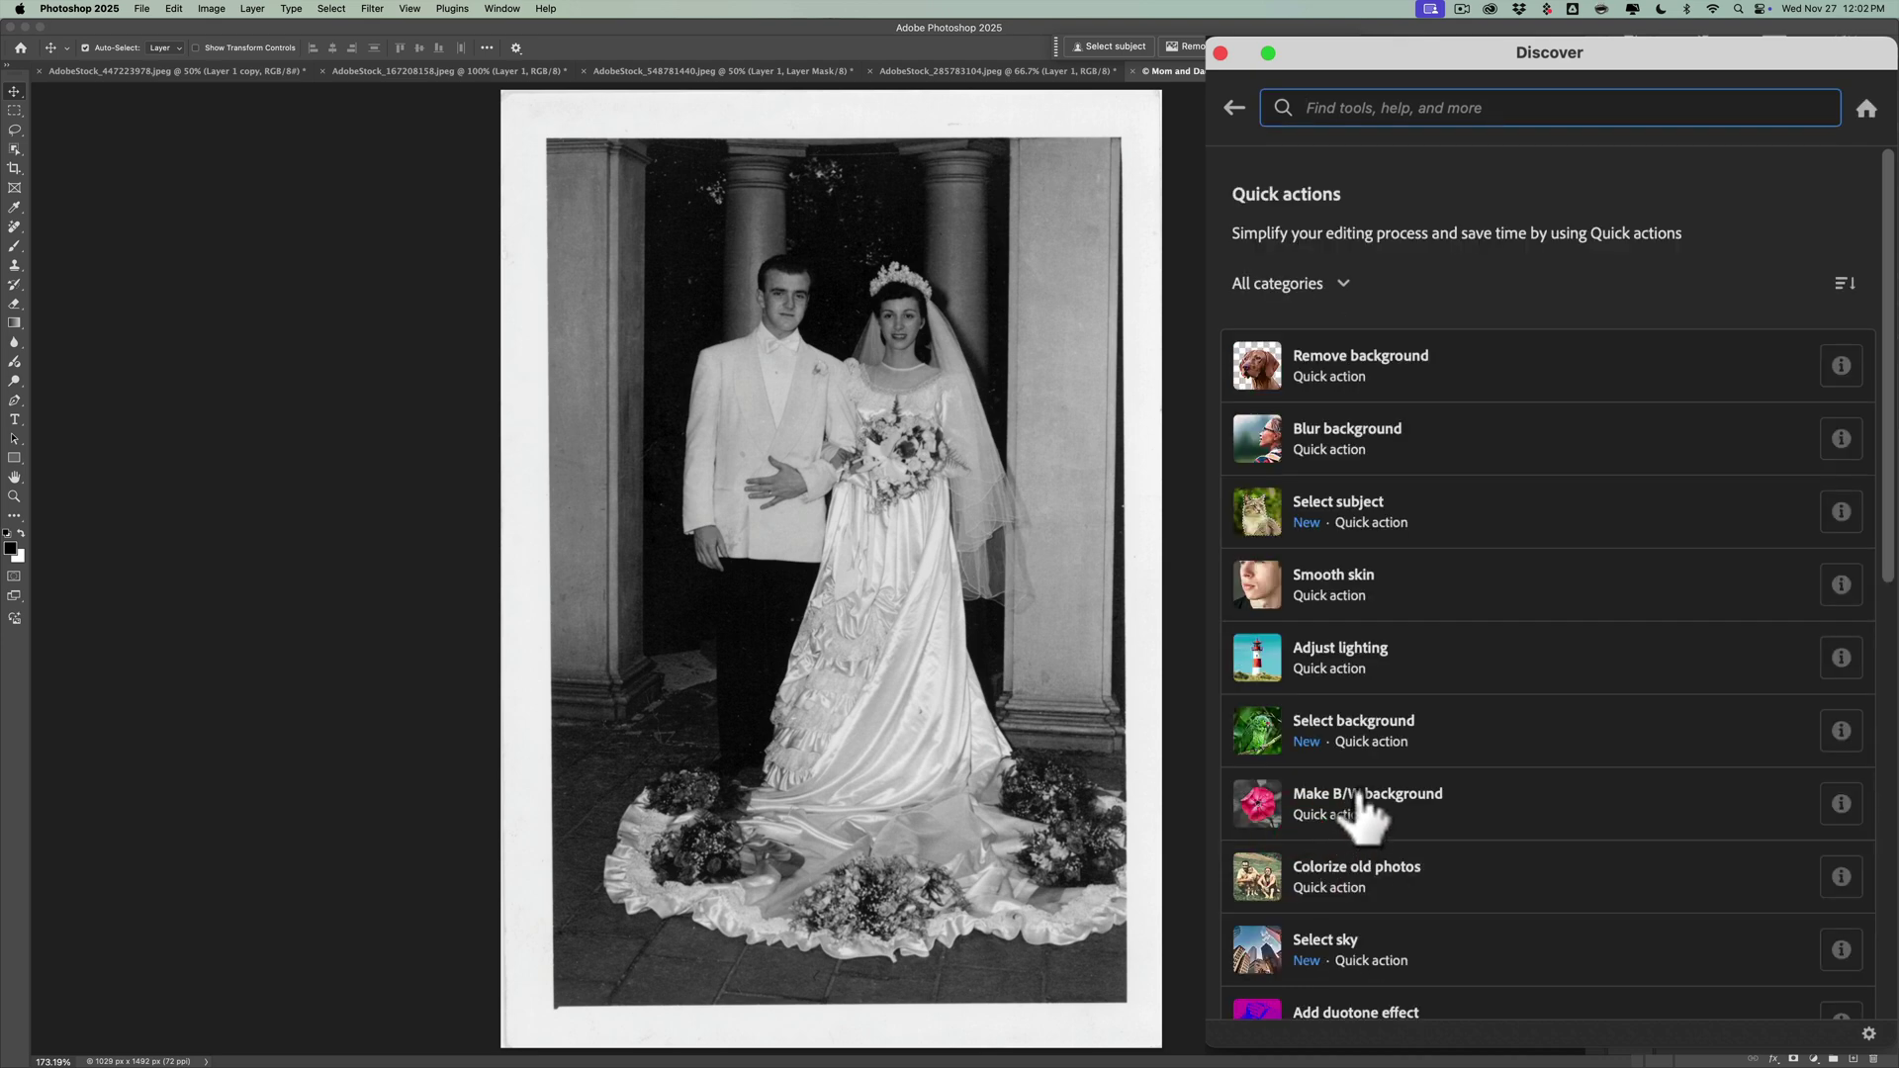
scroll(1404, 683, "down", 1)
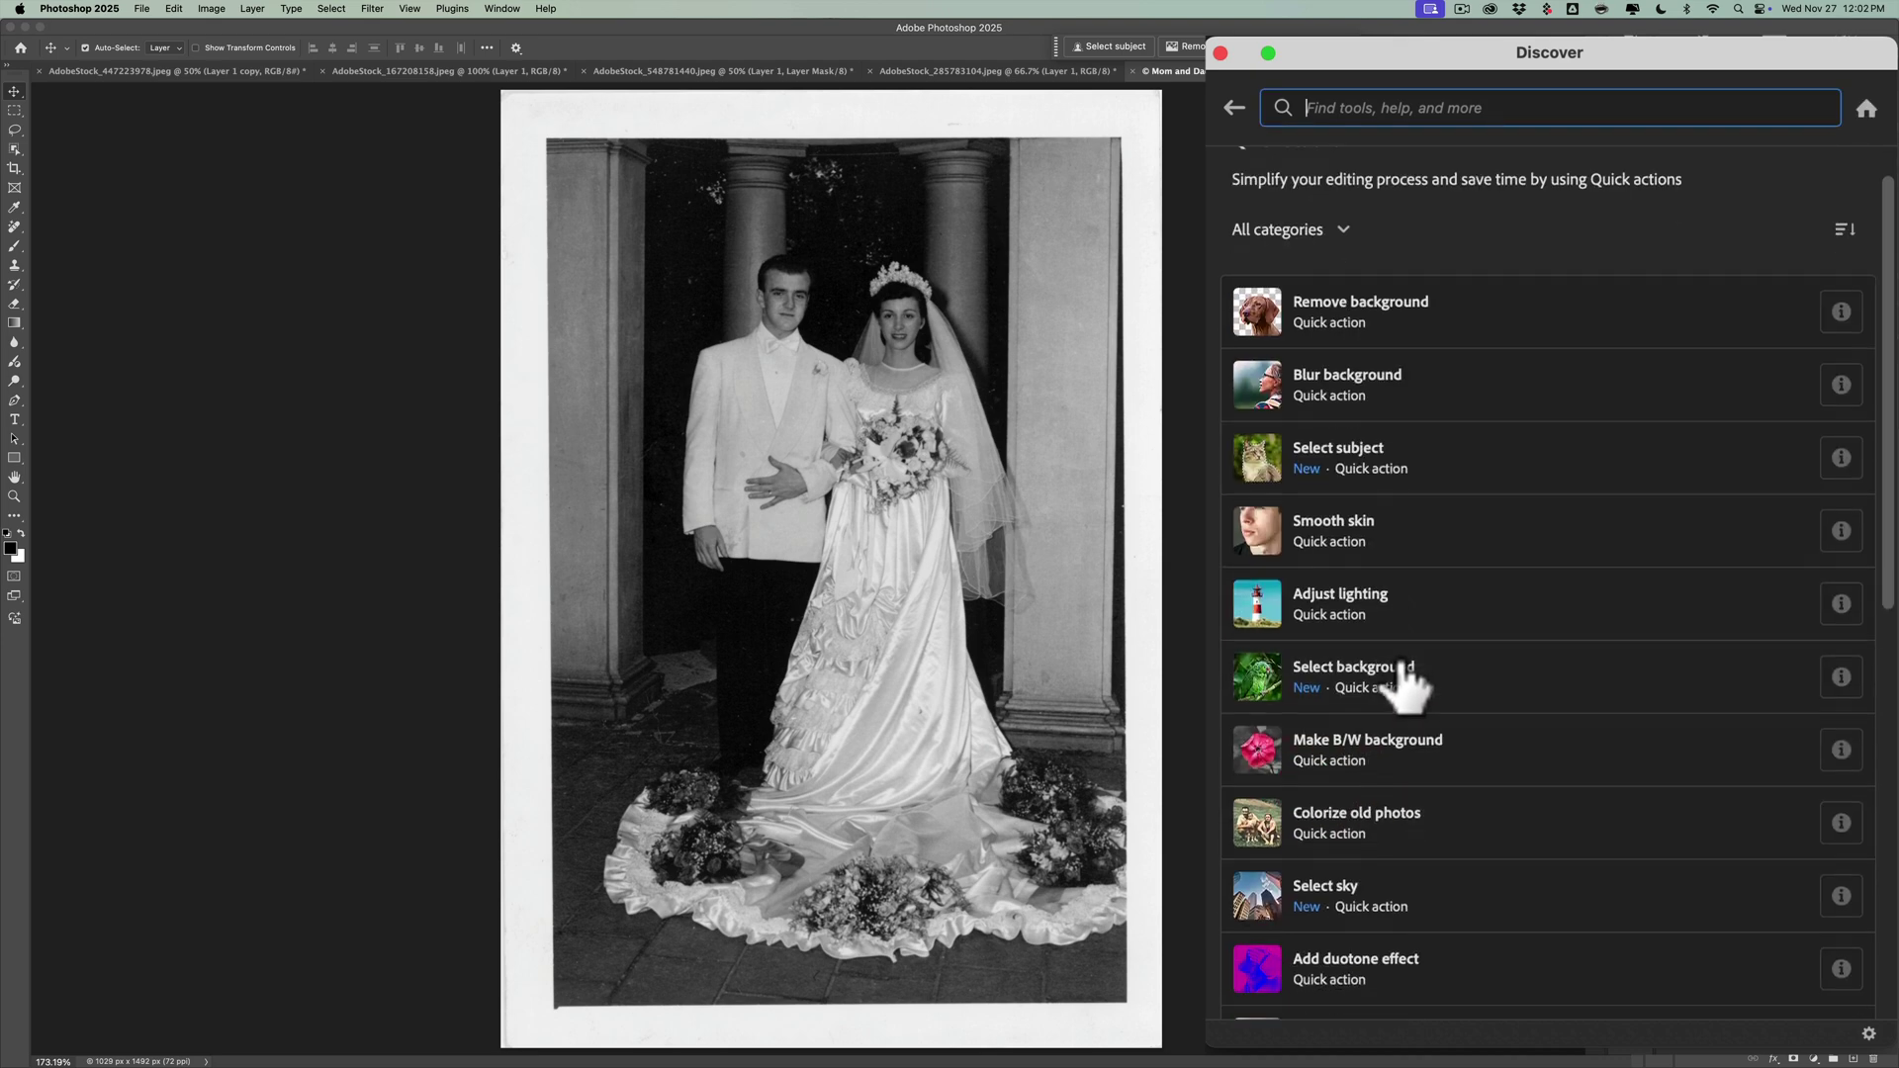
left_click(1393, 815)
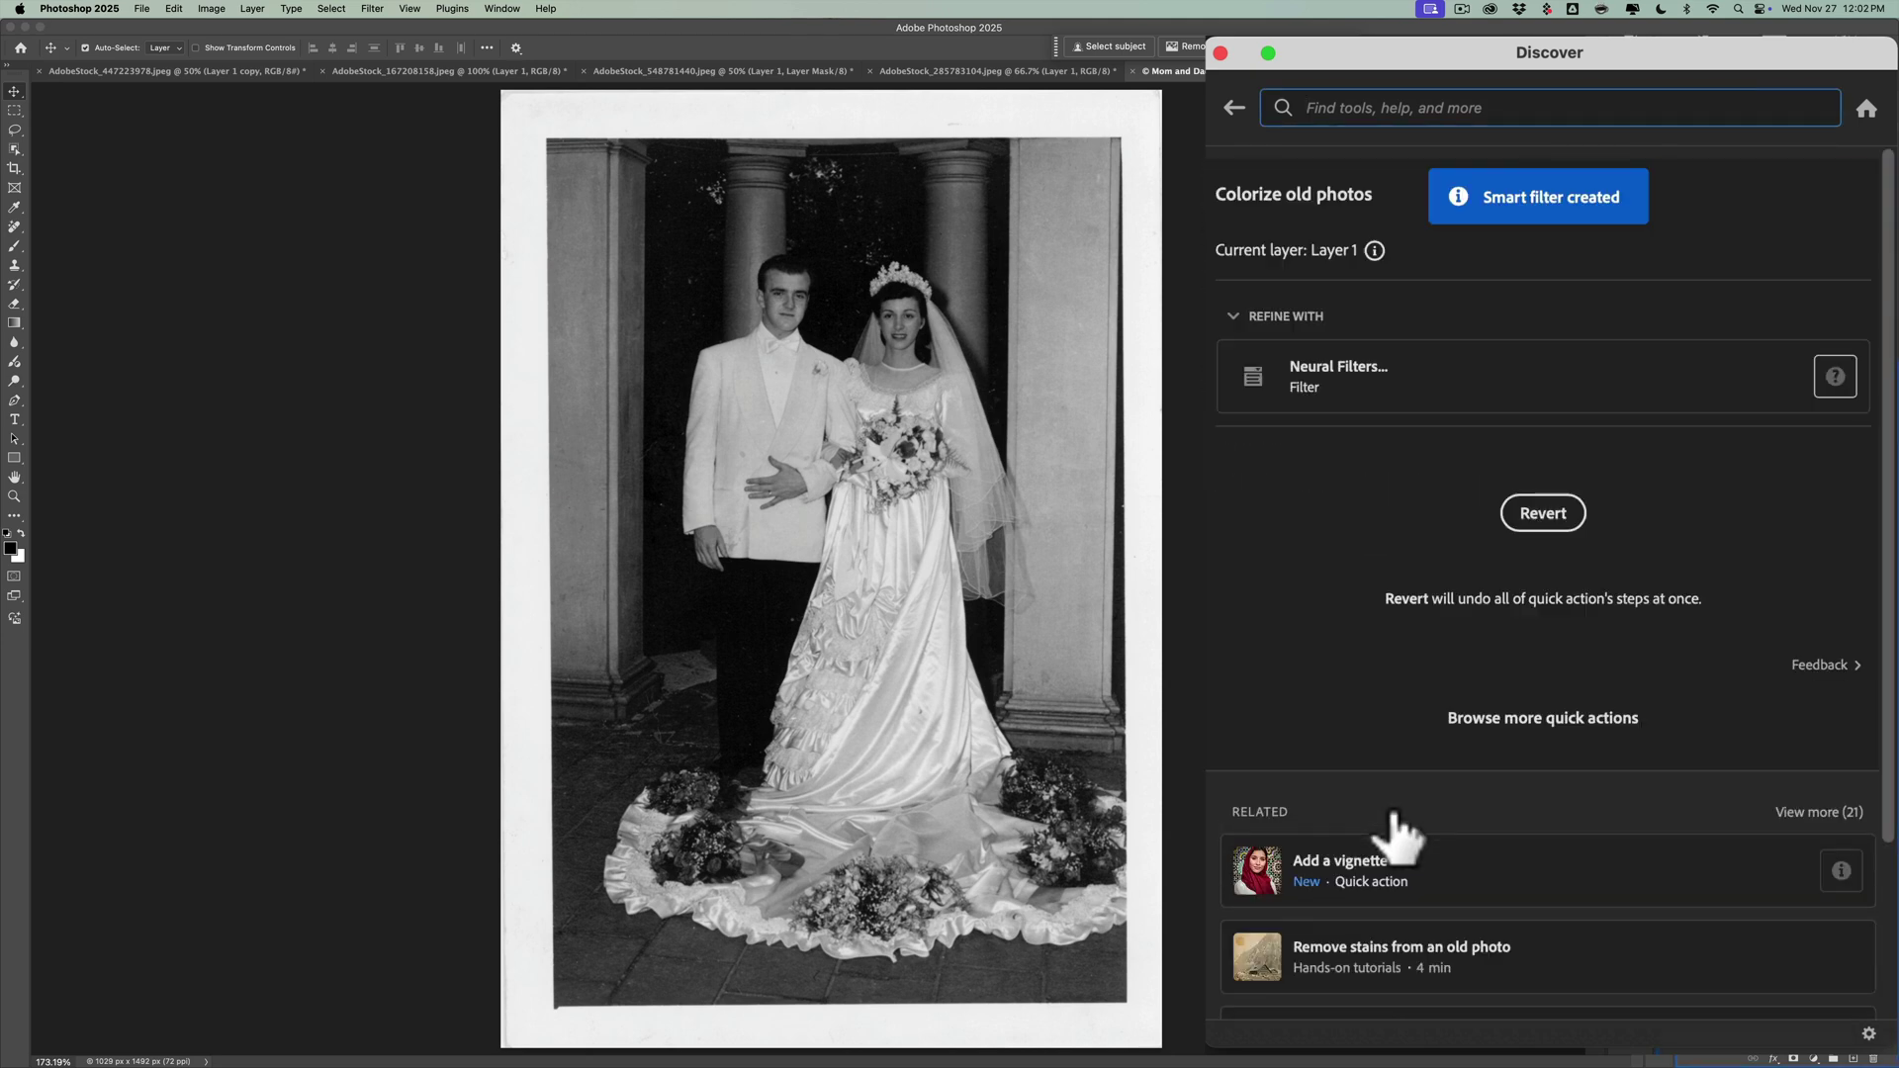
Open the Colorize neural filter settings for the wedding photo from the Discover panel
left_click(1312, 381)
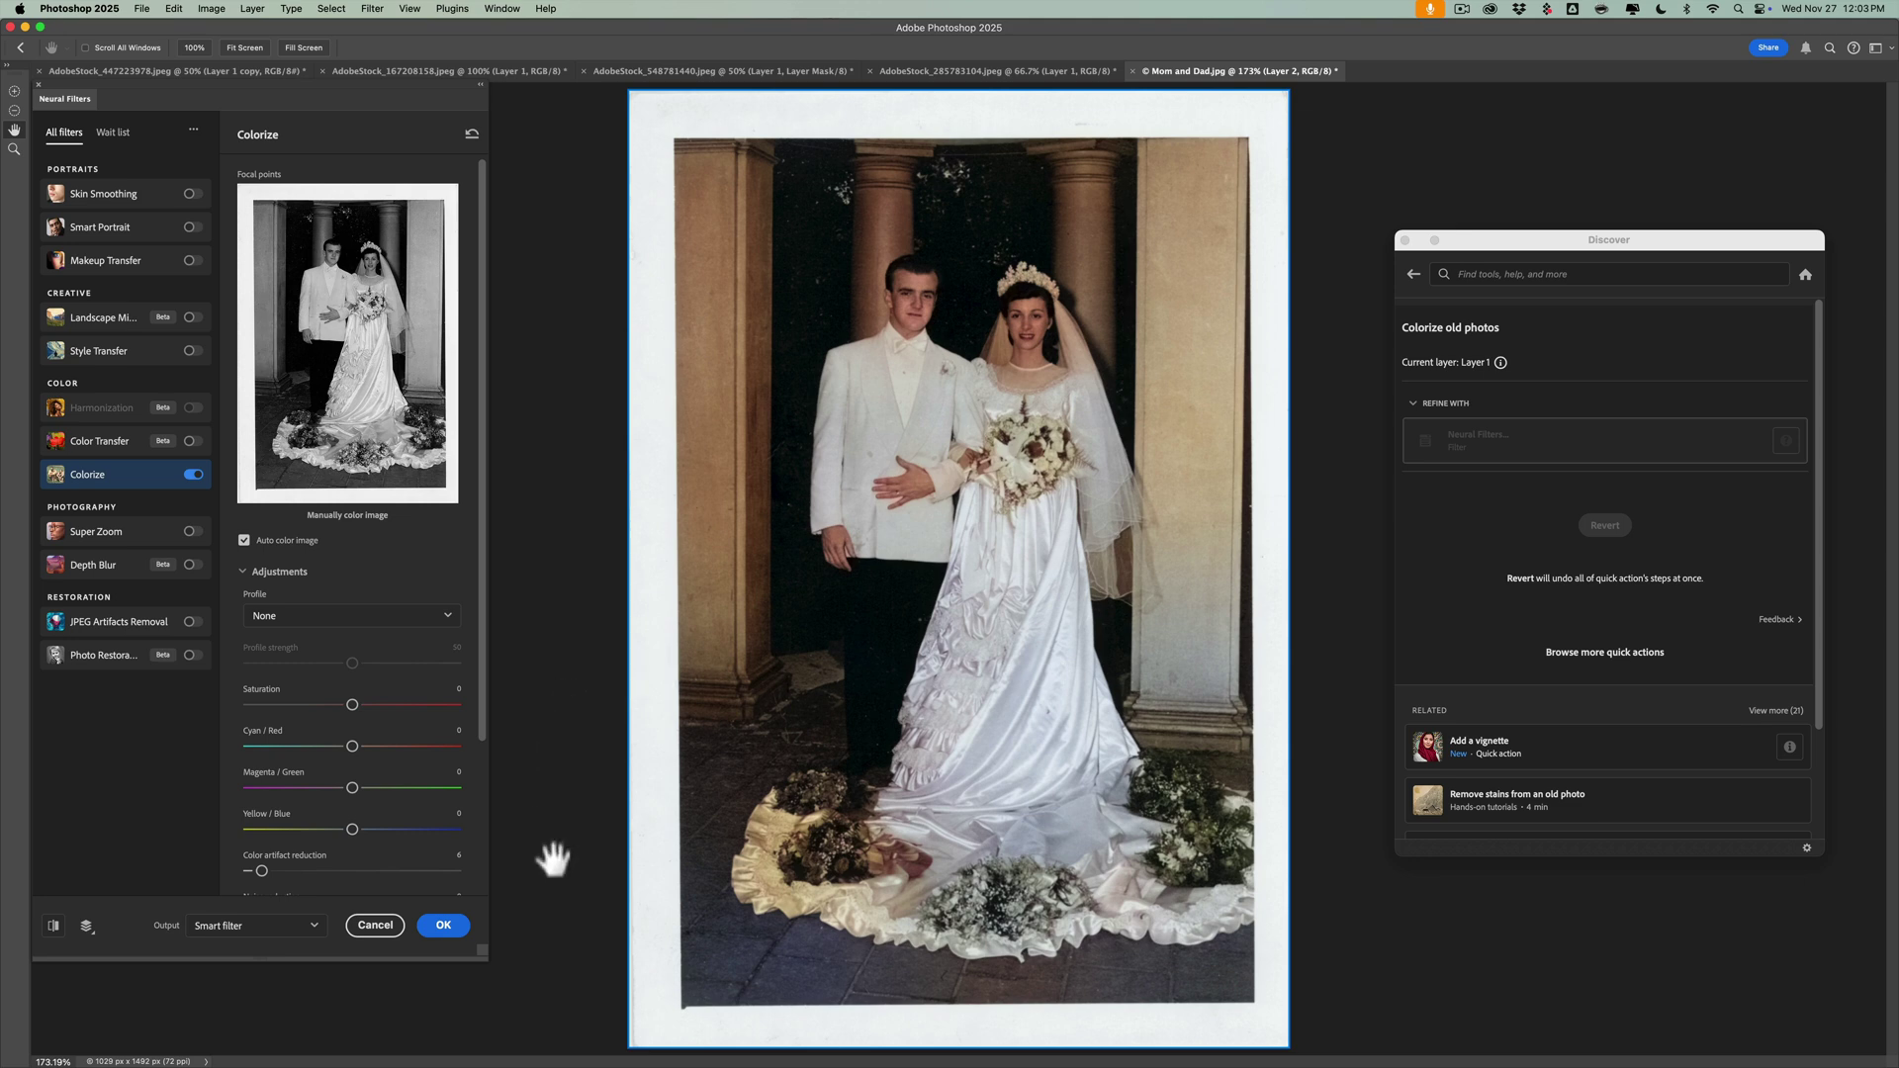
Accept the colorized result, close the guide, and toggle Layer 1's visibility to compare with the original
left_click(460, 927)
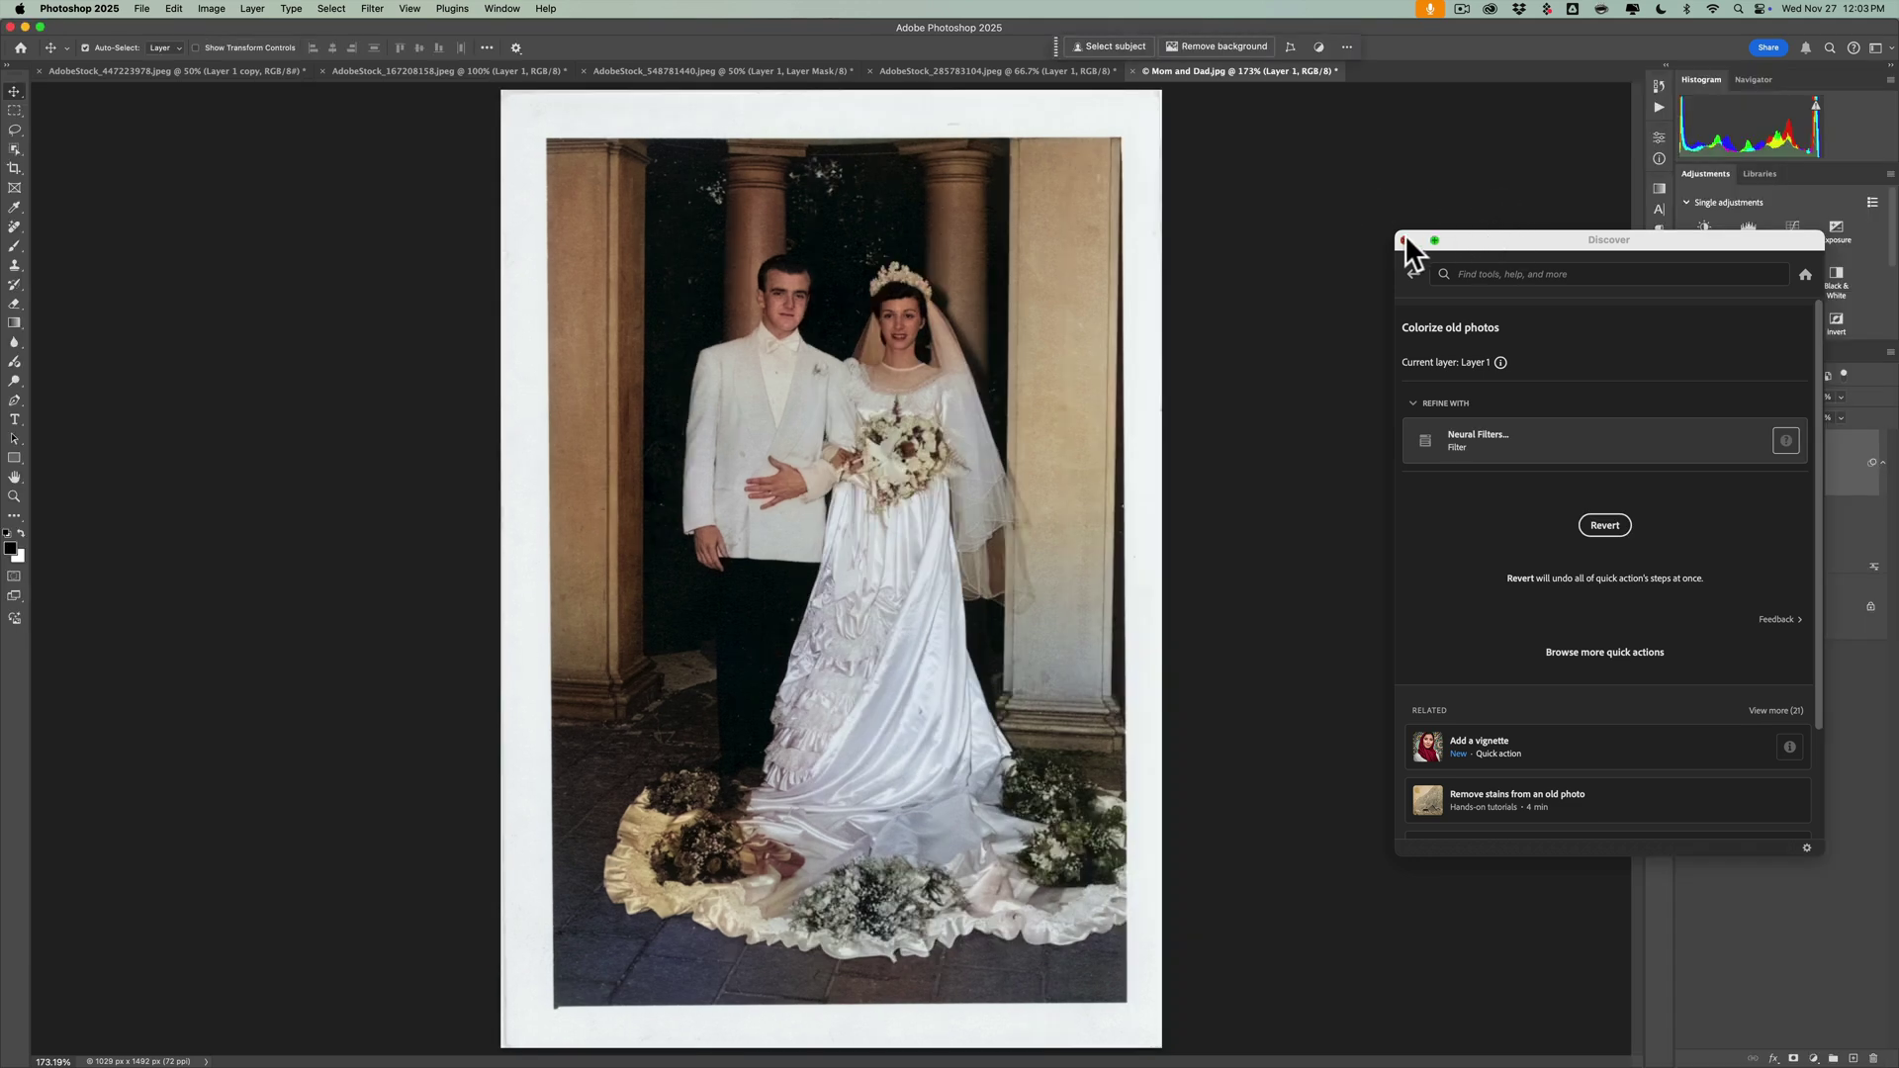
left_click(1404, 240)
left_click(1686, 465)
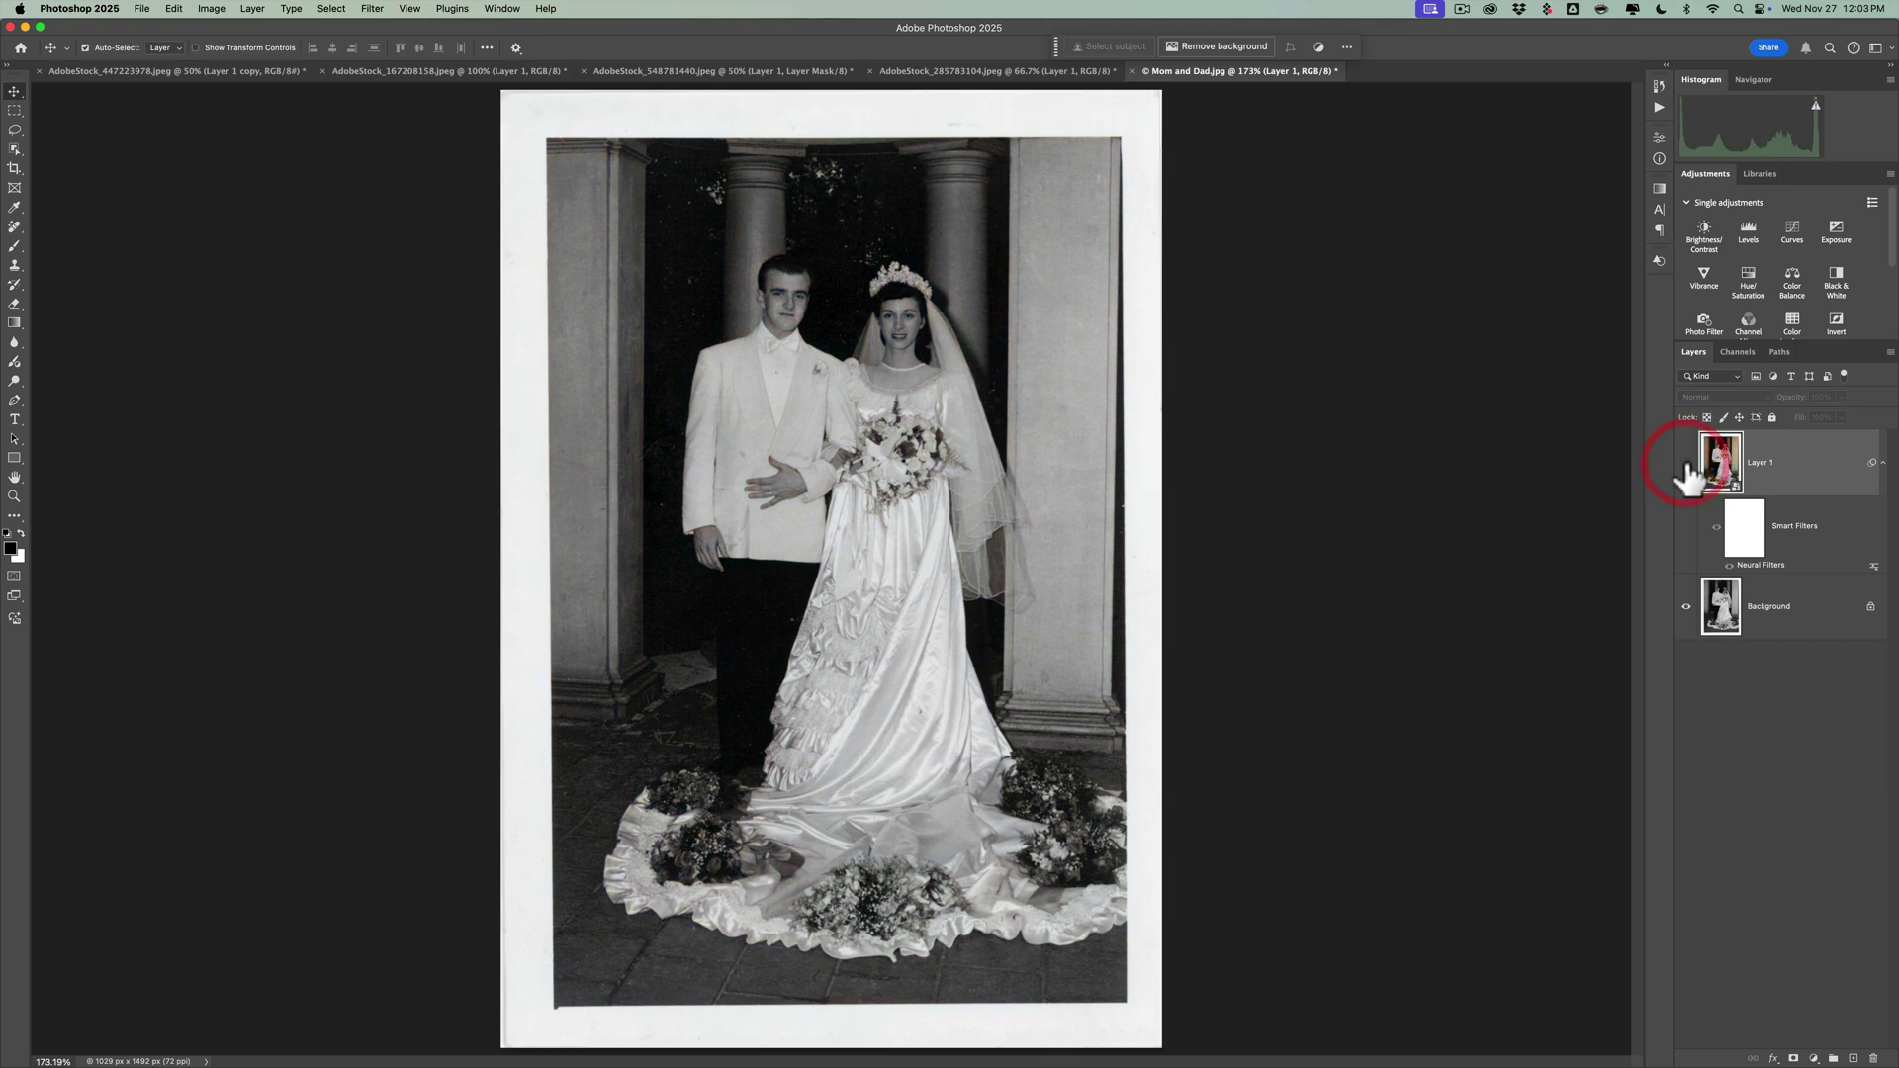
left_click(1686, 465)
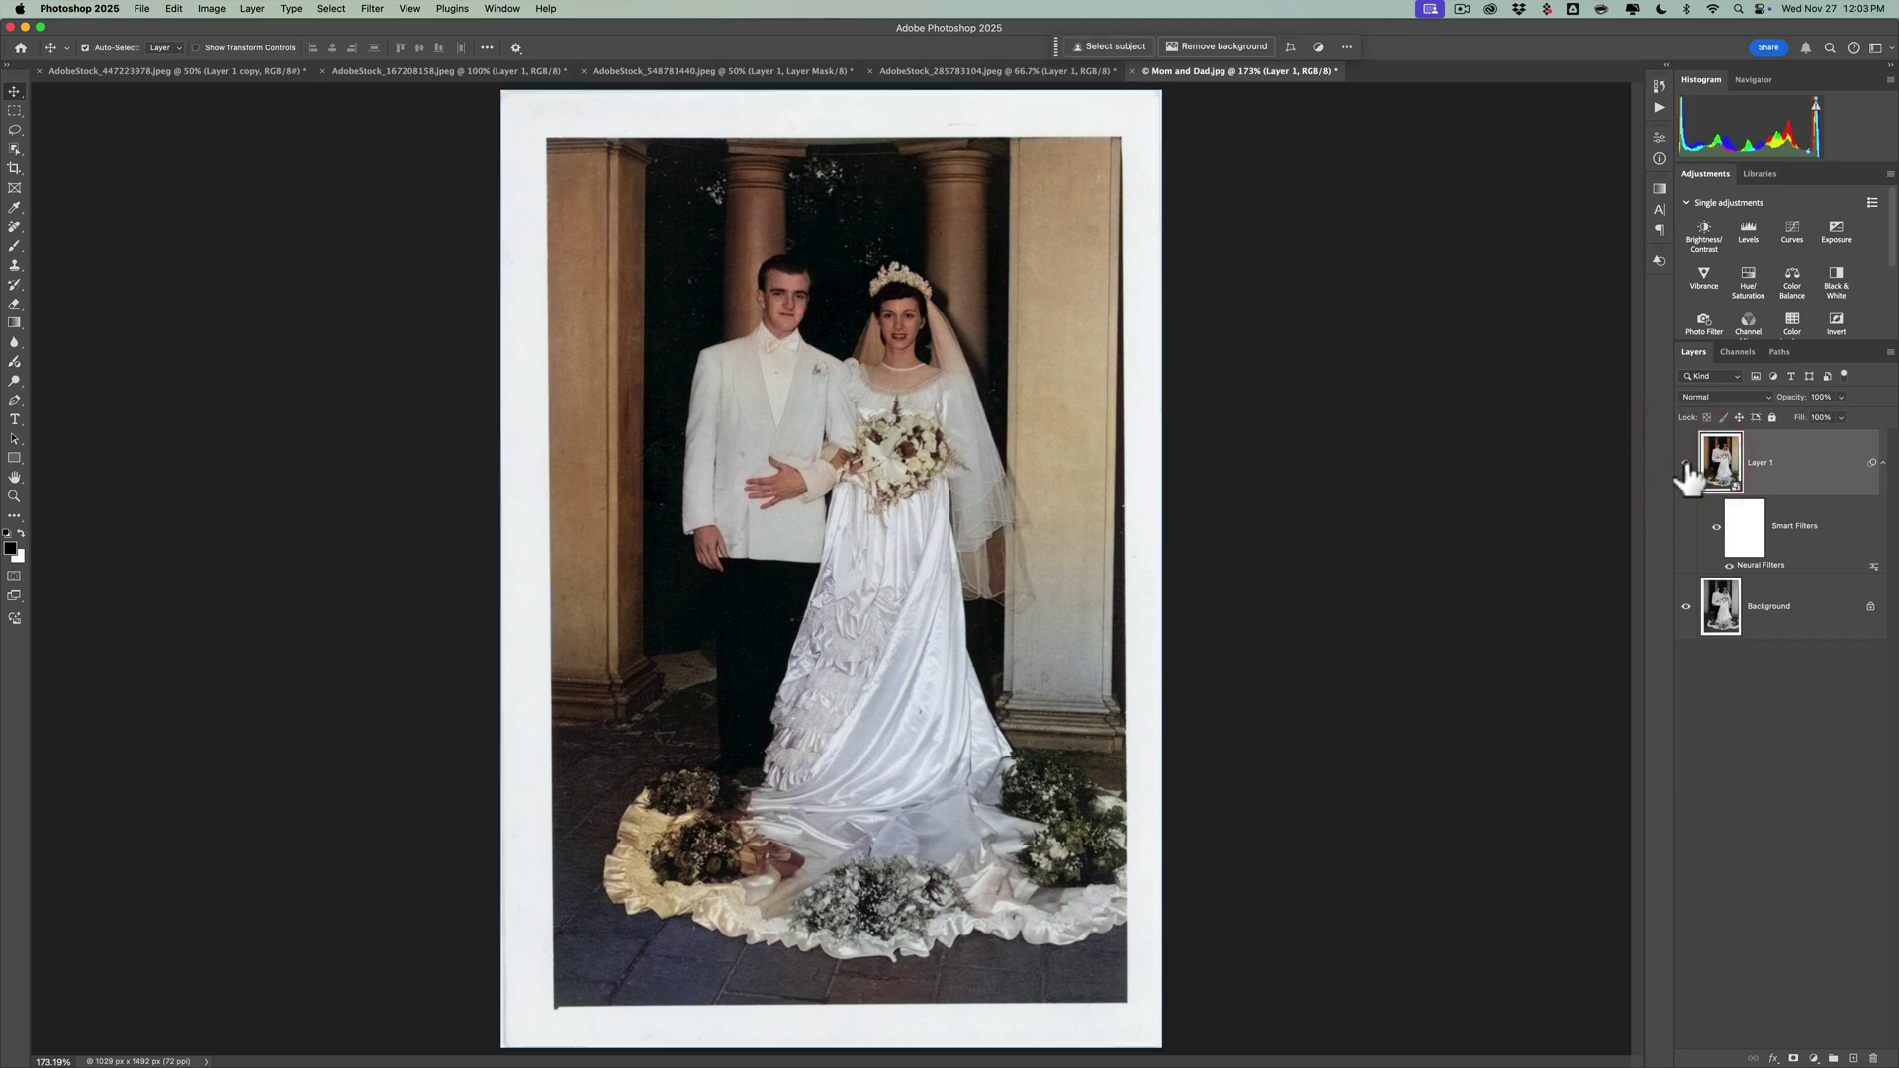
left_click(1686, 465)
left_click(1686, 465)
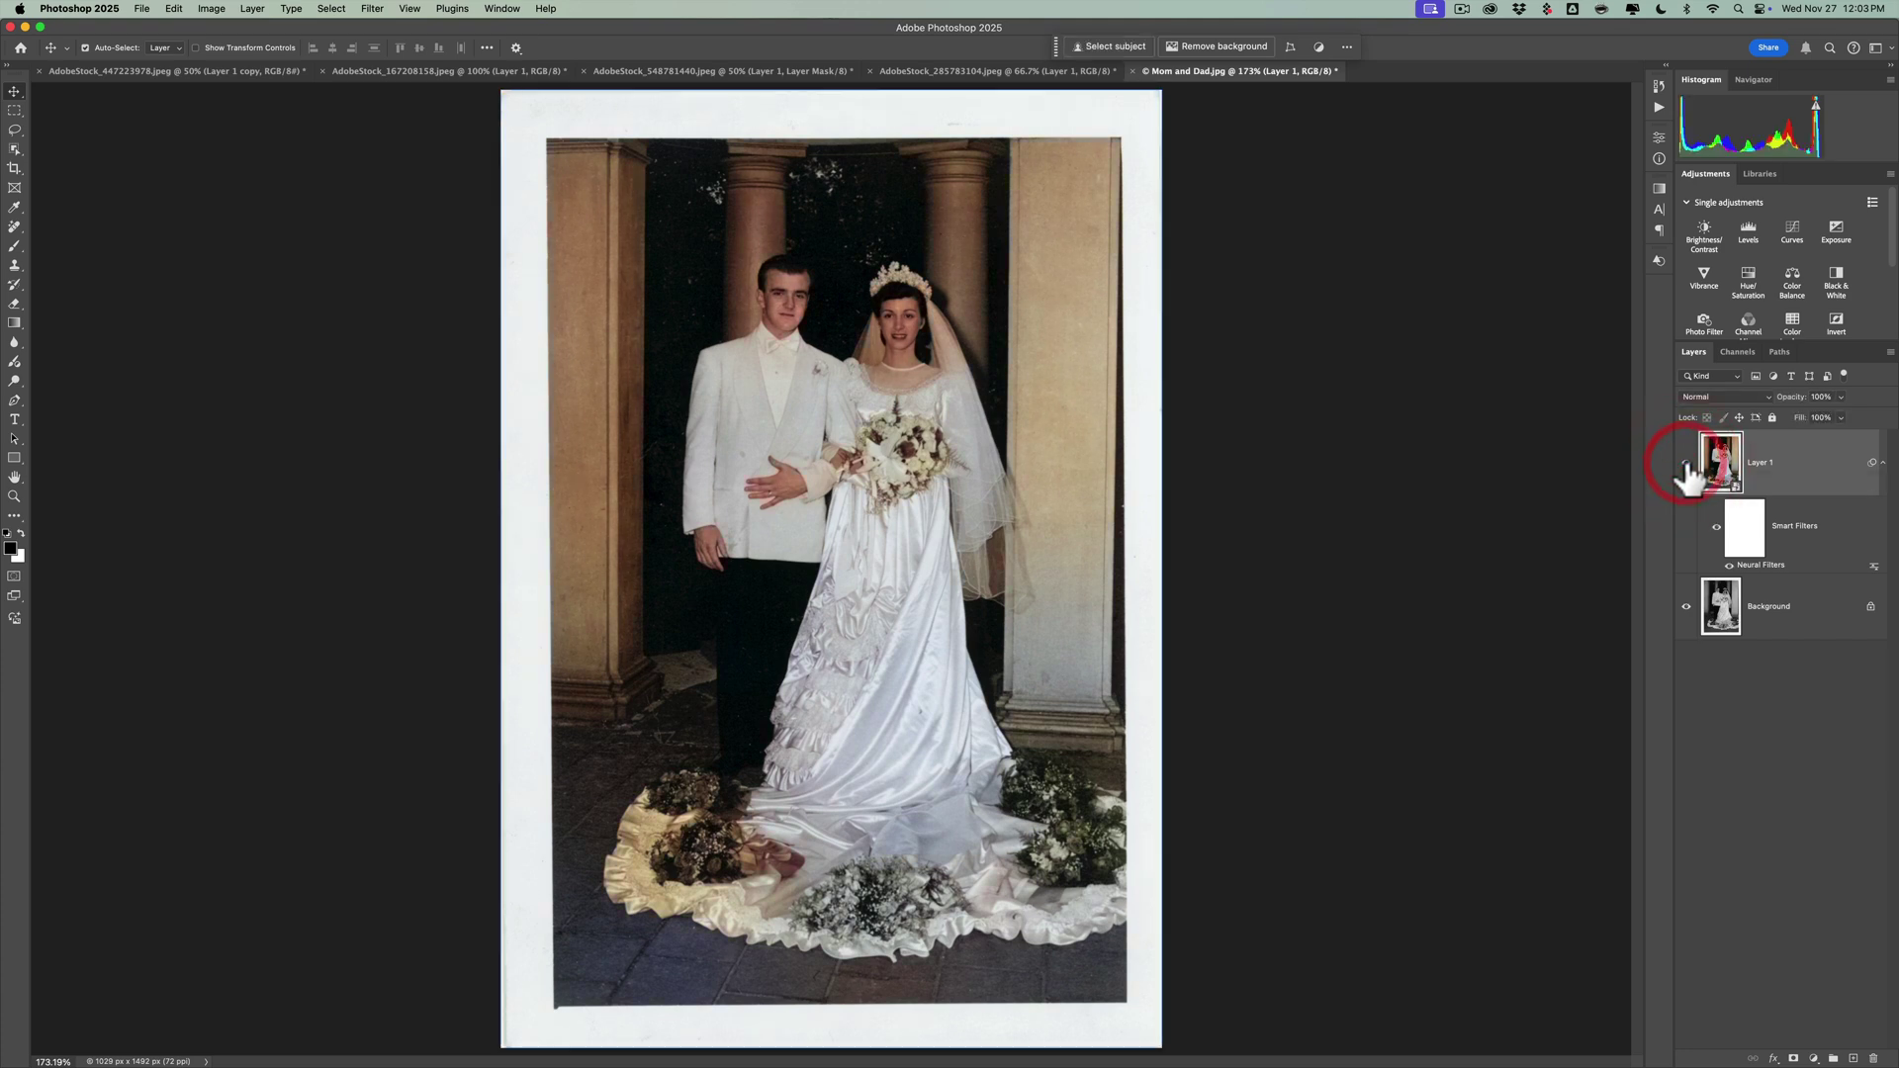